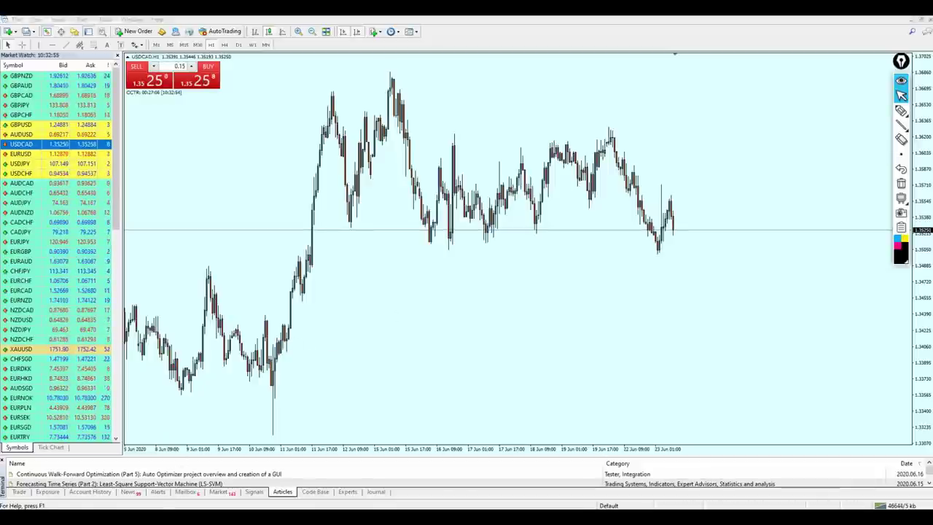
Check the USD/CAD sell signal in Telegram, view the open trades list in MetaTrader, and sell 0.15 lots of USDCAD at market.
key(alt+Tab)
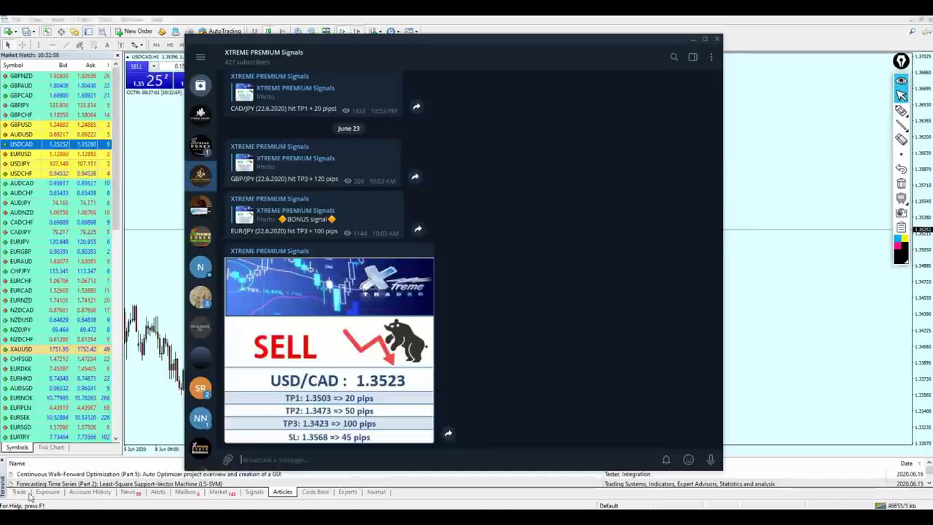
click(165, 414)
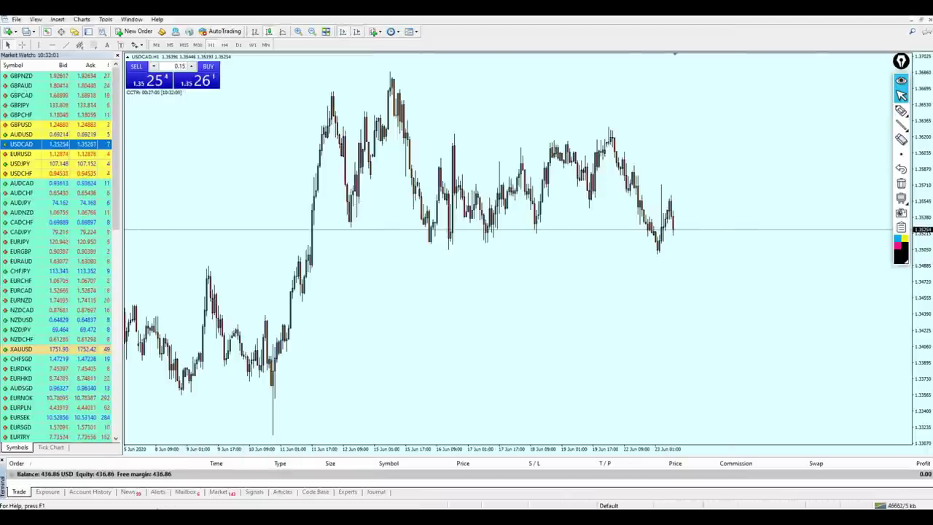
key(alt+Tab)
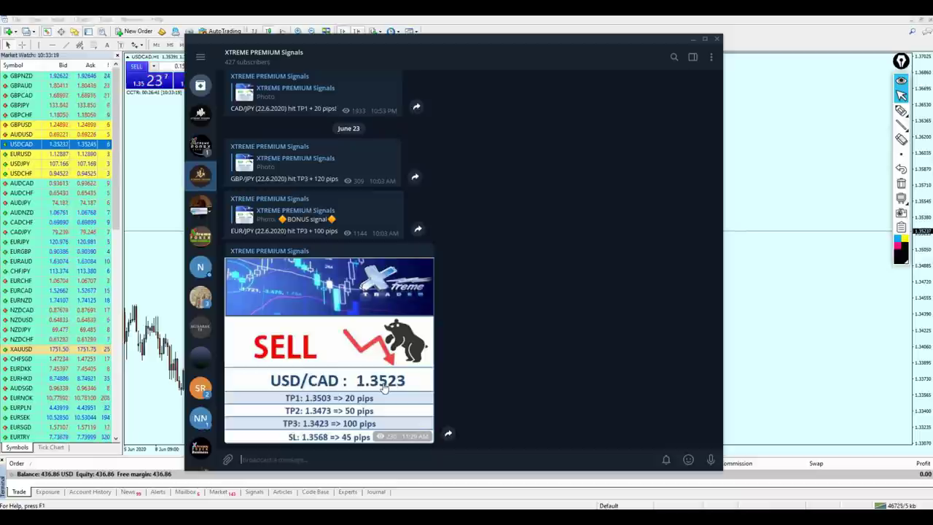
click(753, 285)
middle_click(705, 233)
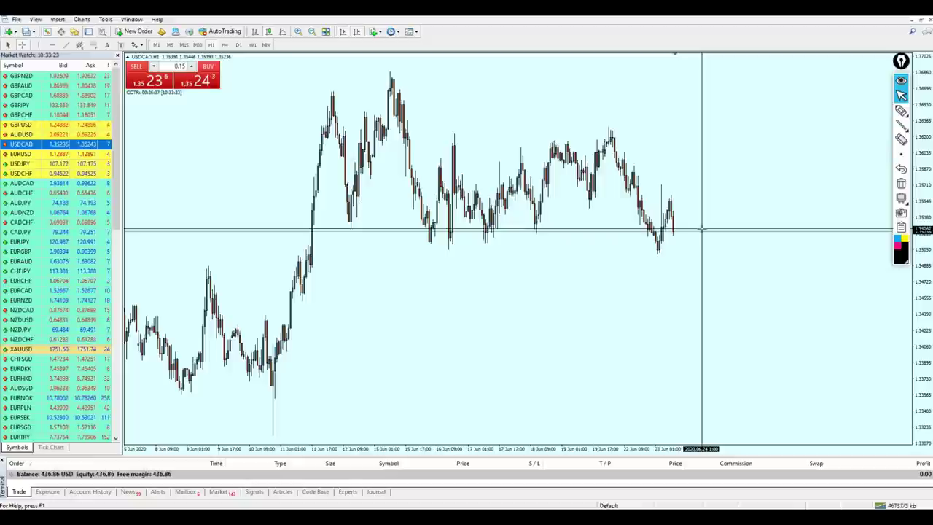
click(702, 231)
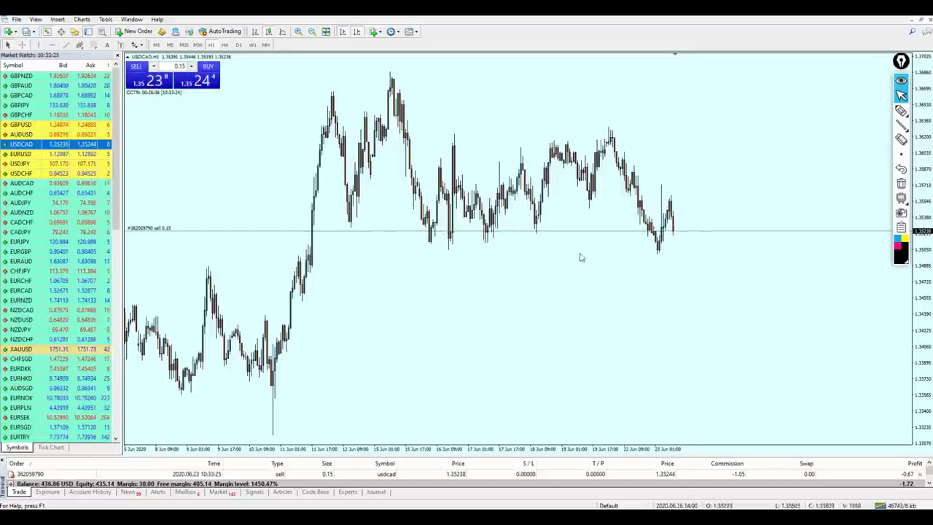
key(alt+Tab)
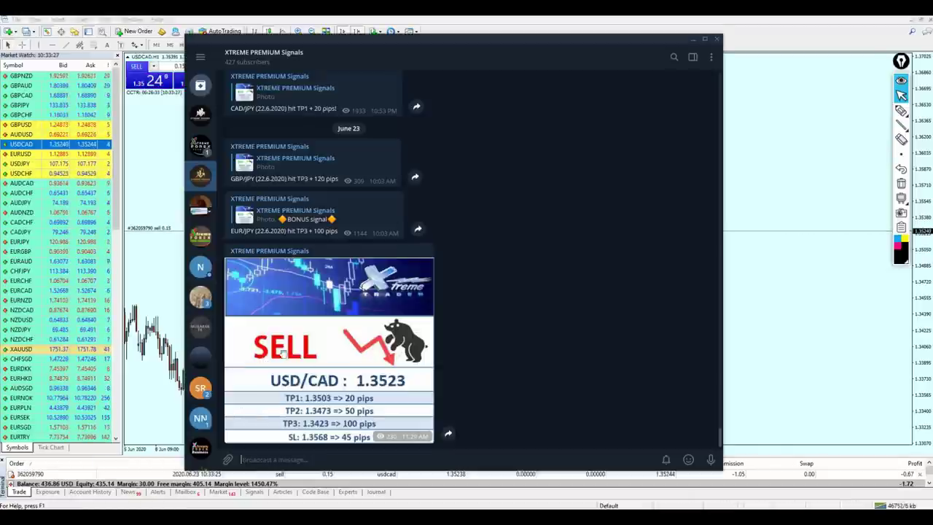
click(731, 278)
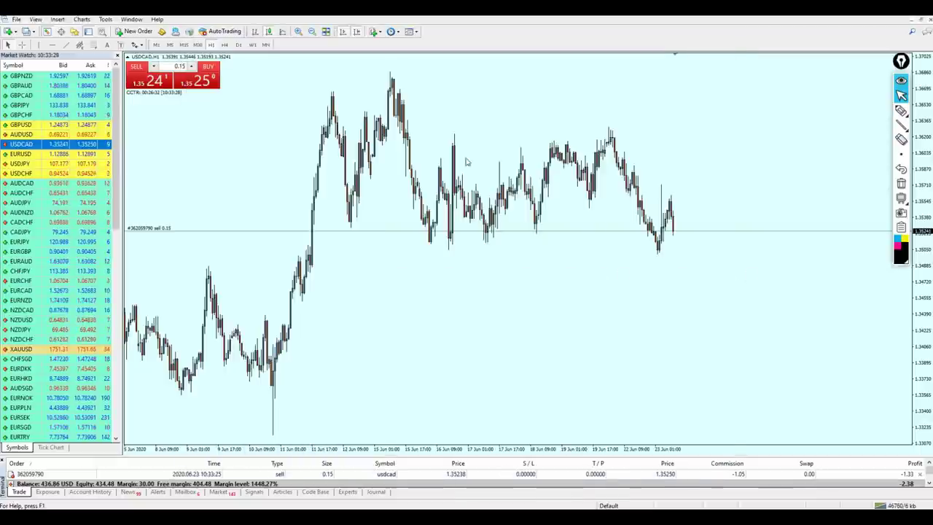
click(60, 33)
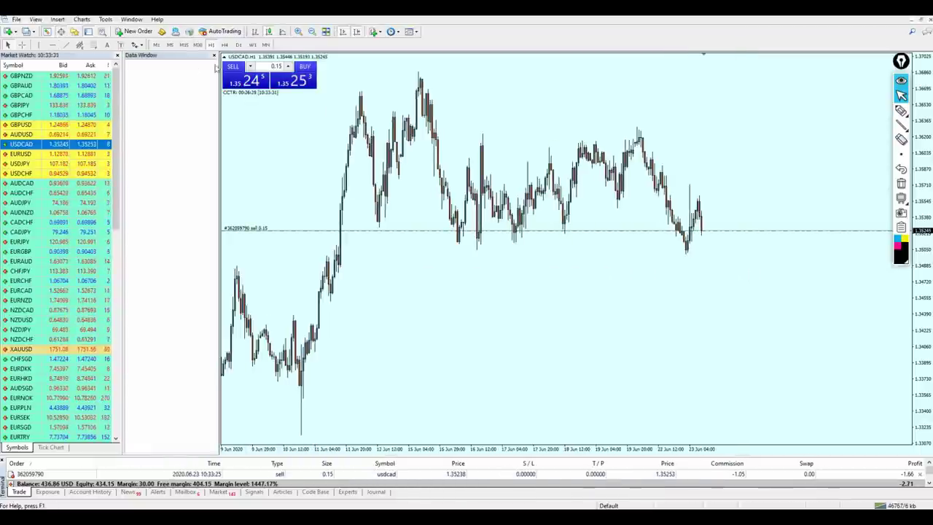
click(61, 32)
click(53, 45)
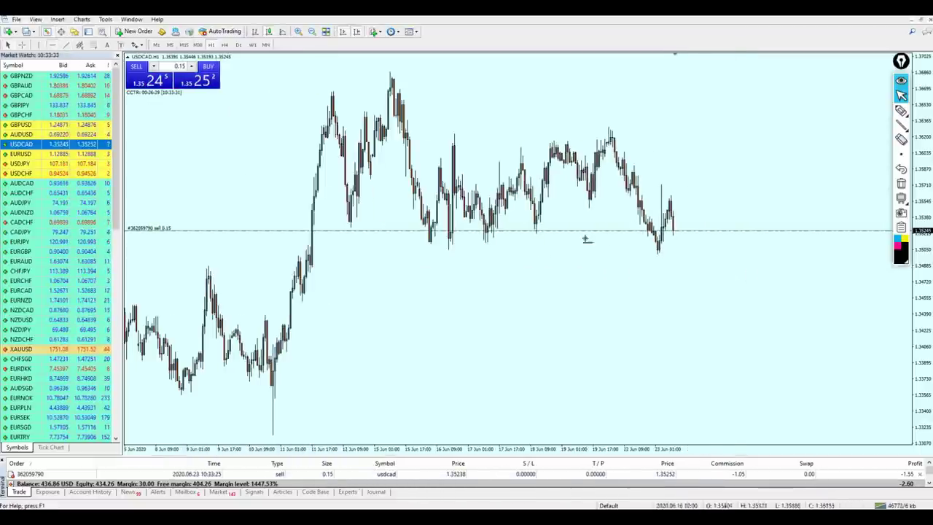
click(634, 229)
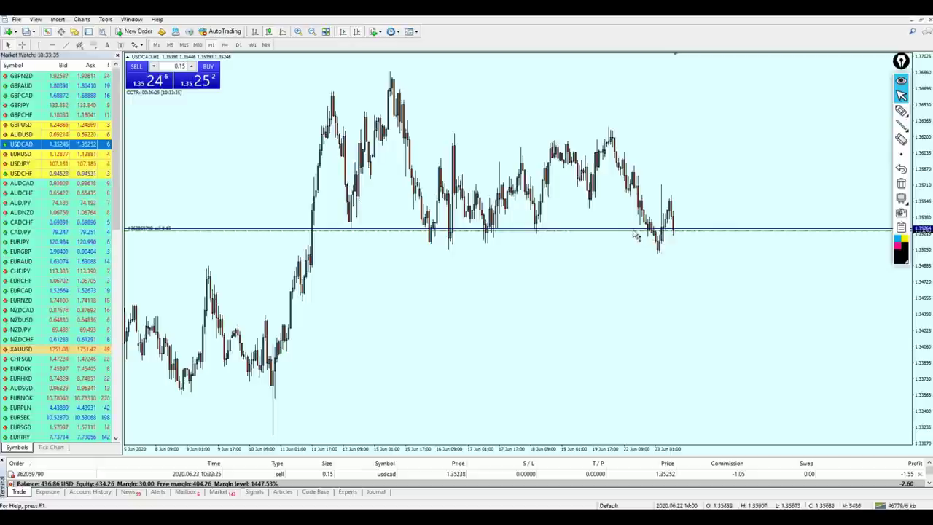
drag(633, 229, 644, 244)
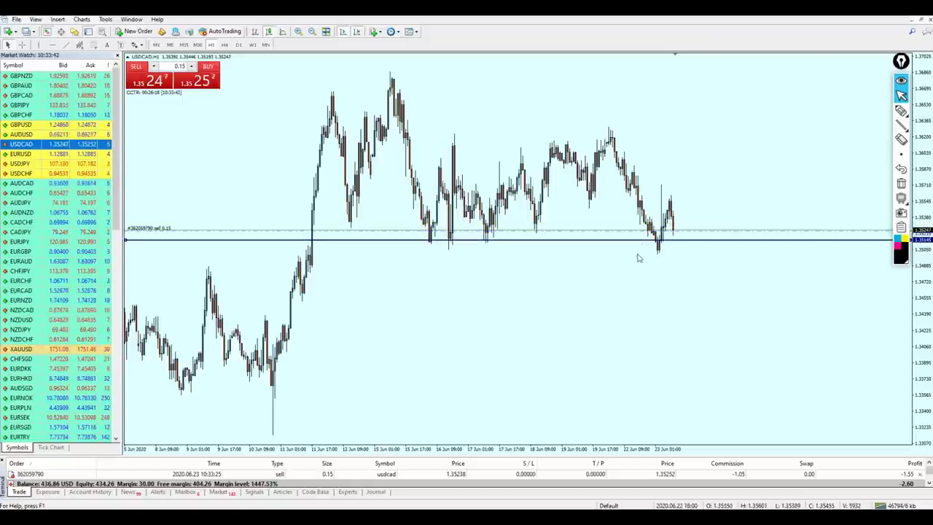
key(Delete)
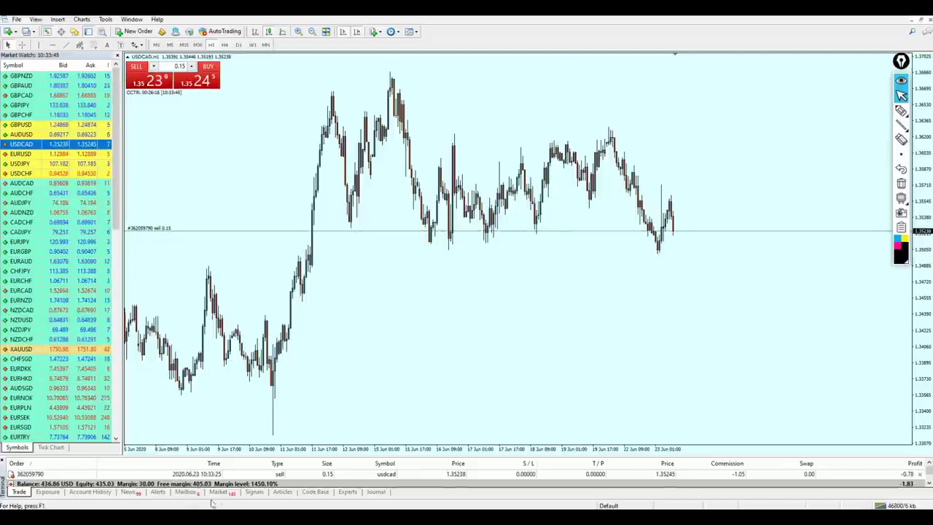
Check the signal's take-profit levels in Telegram and place a horizontal line on the USDCAD chart at about 1.3491.
click(185, 503)
key(alt+Tab)
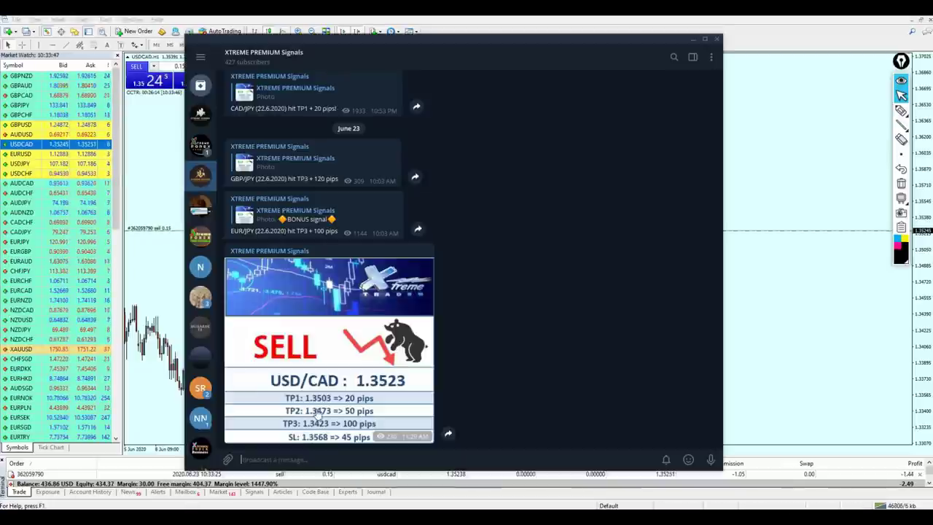
click(763, 294)
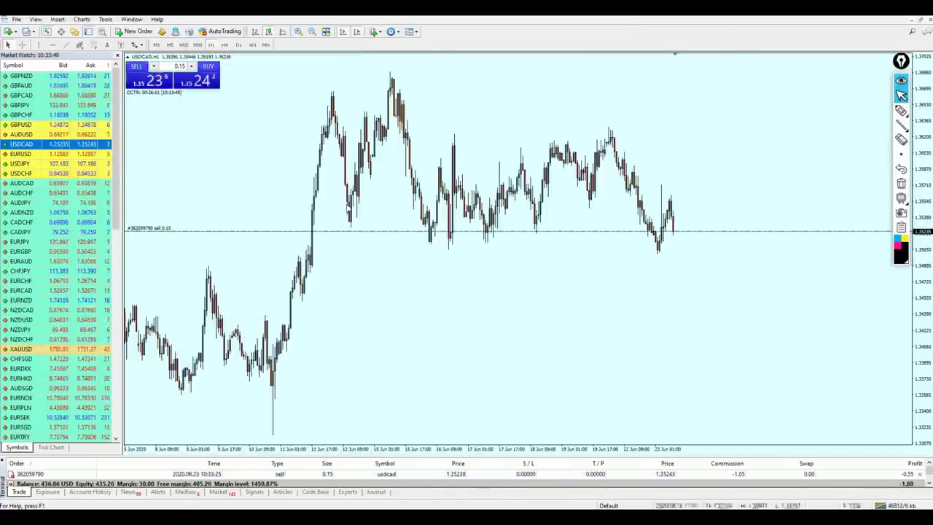
click(668, 263)
middle_click(677, 257)
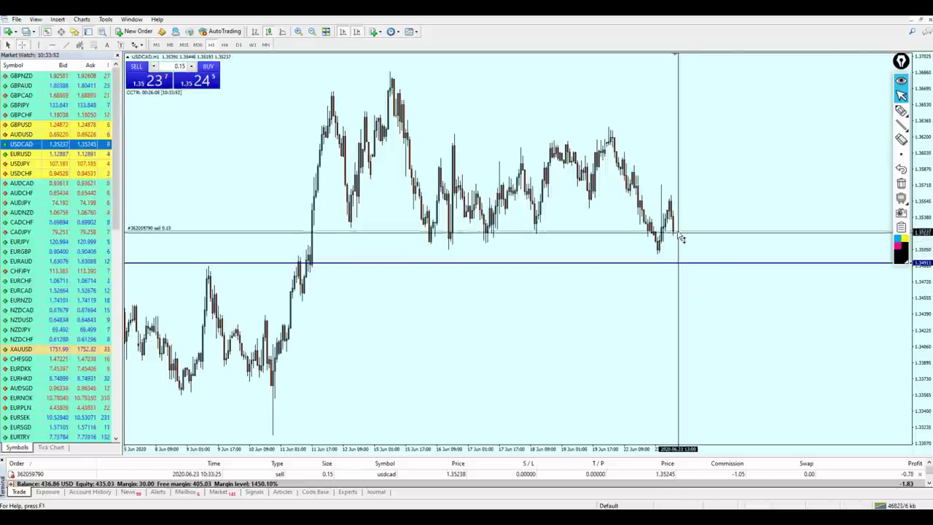
Measure the distance down from the sell entry and move the horizontal line to 1.35035 to mark the first take-profit level.
drag(678, 231, 689, 255)
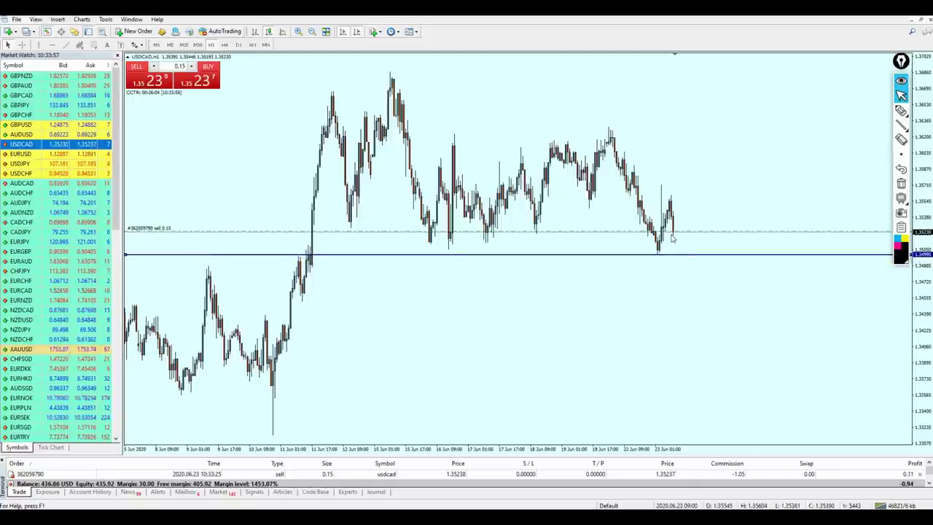
middle_click(678, 232)
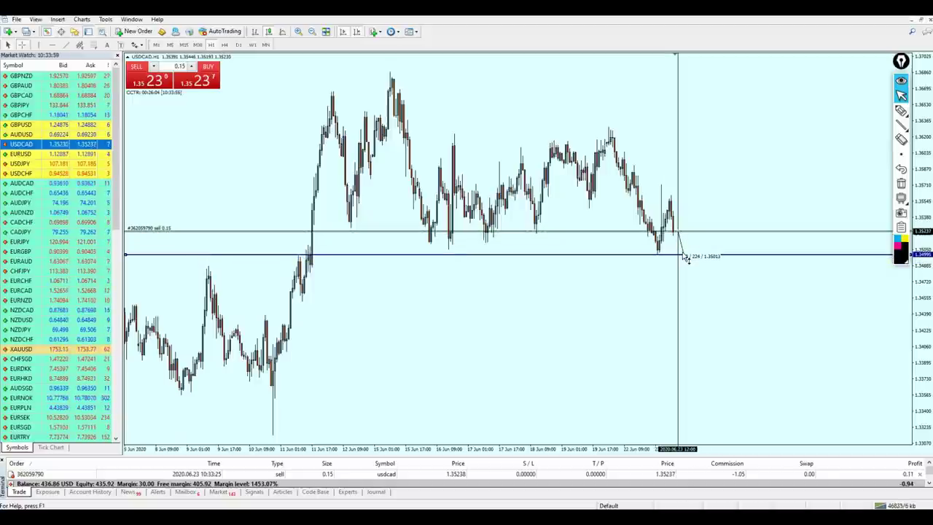
drag(686, 257, 685, 252)
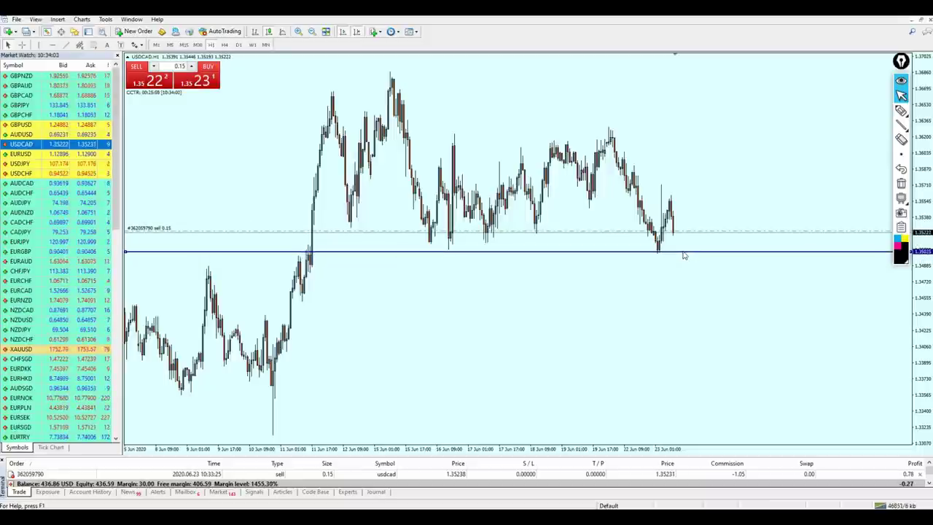
middle_click(674, 232)
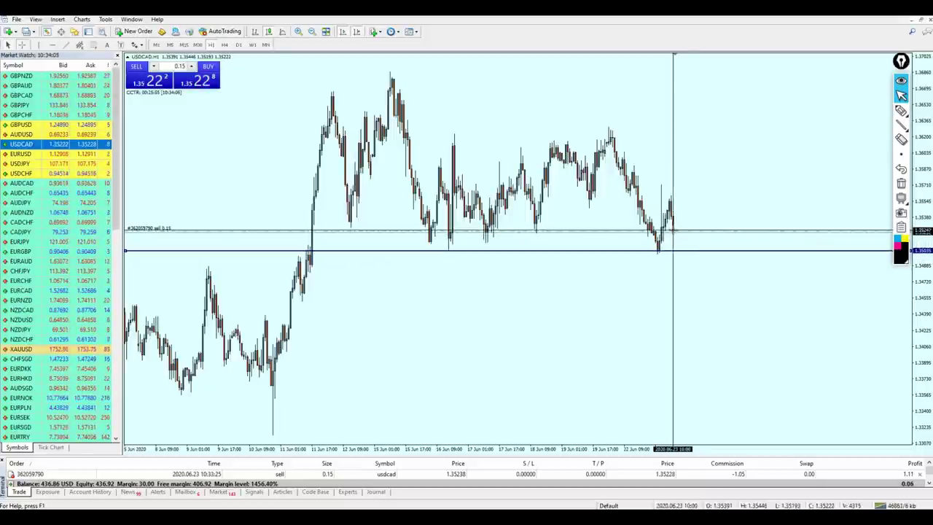
drag(674, 231, 686, 255)
Highlight the area between the current price and the horizontal line with the annotation pen.
click(902, 111)
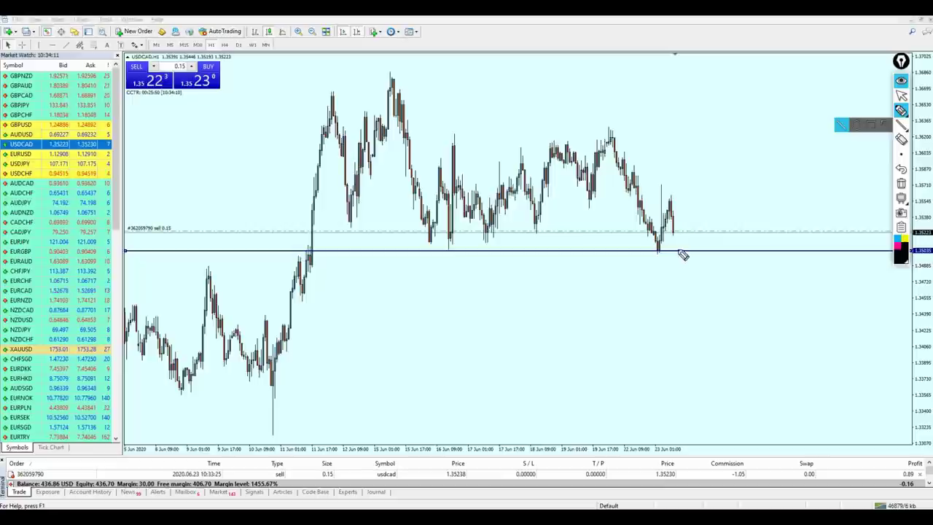
drag(666, 244, 702, 244)
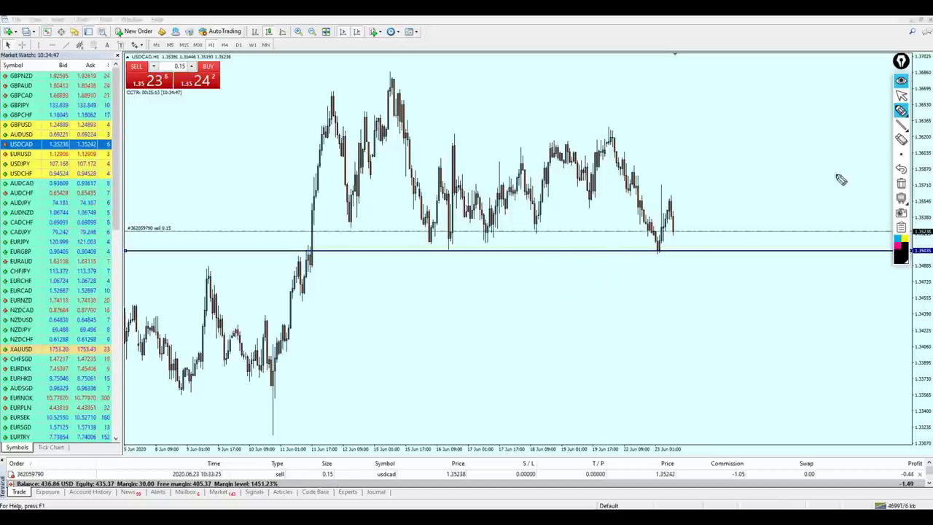
click(902, 95)
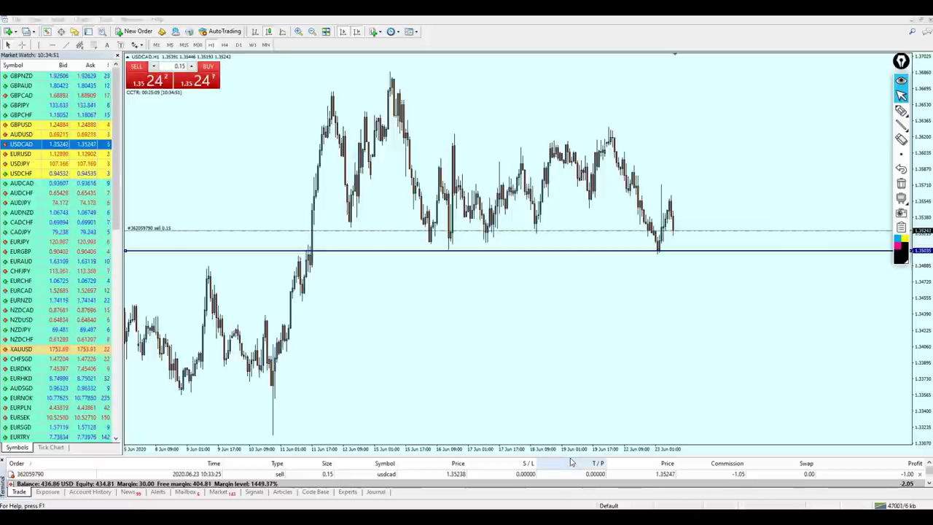
Enlarge the open trades area, move the annotation tools aside, and create a USDCAD price alert at 1.35058 near the horizontal line.
drag(572, 457, 571, 437)
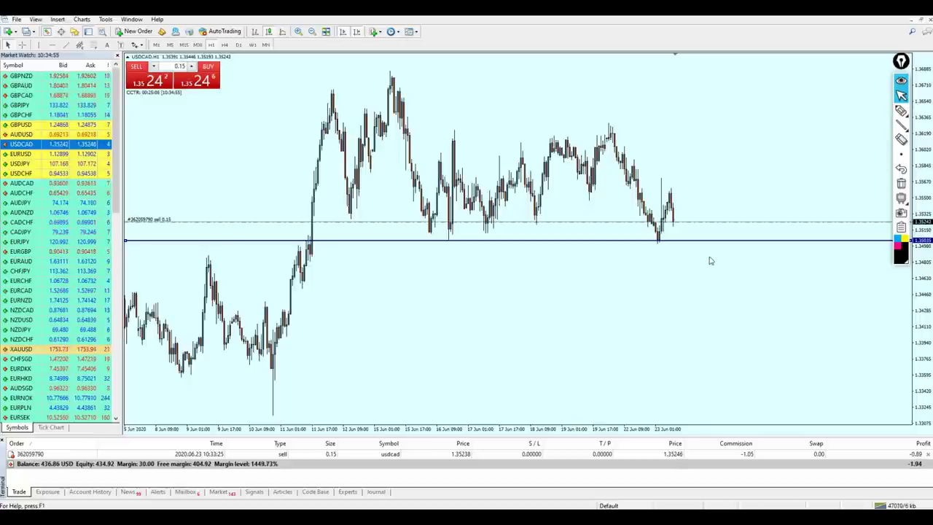
drag(903, 64, 882, 54)
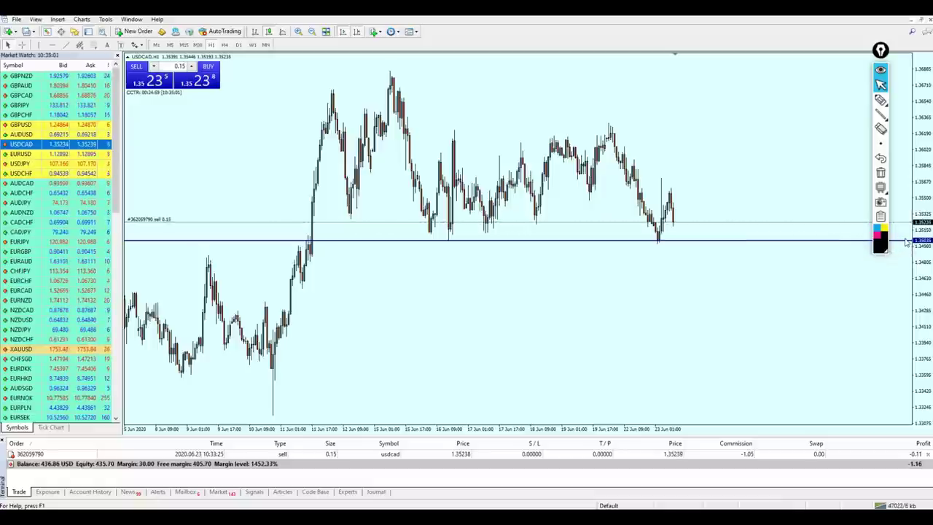
right_click(840, 242)
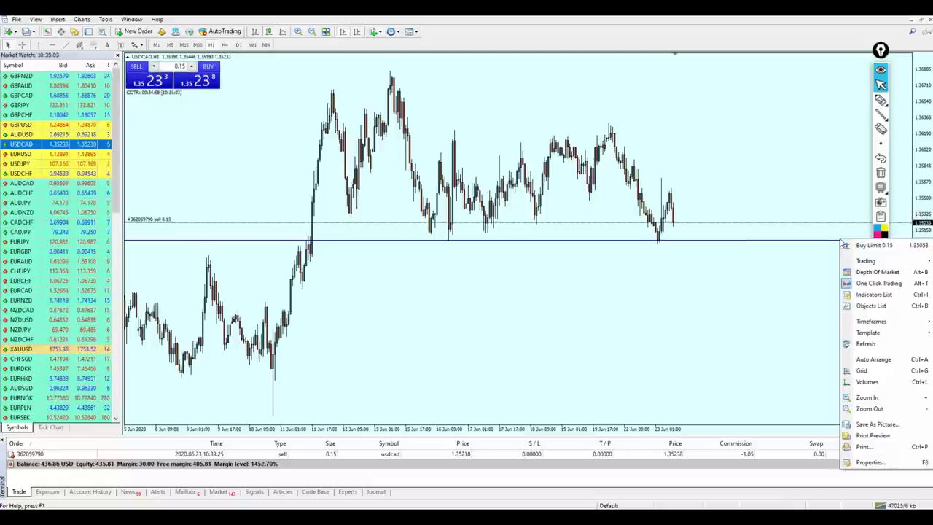
mouse_move(859, 261)
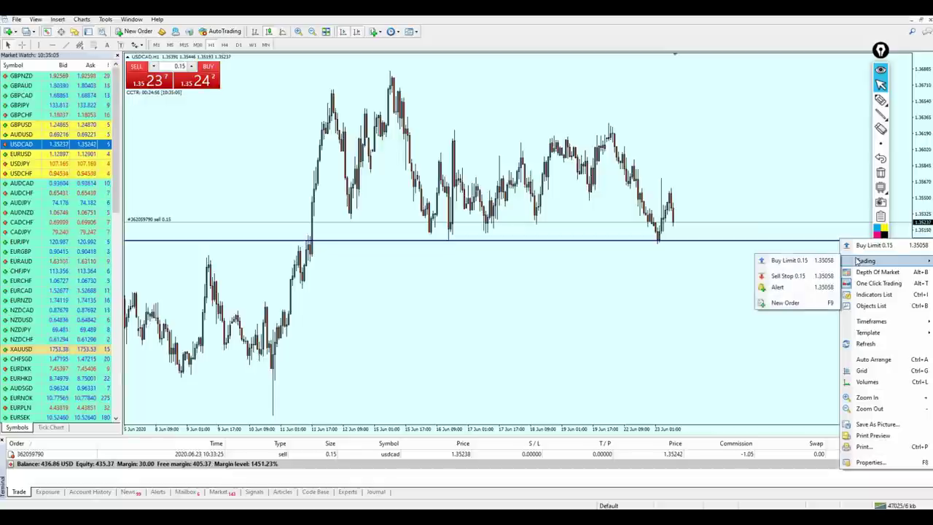
click(774, 287)
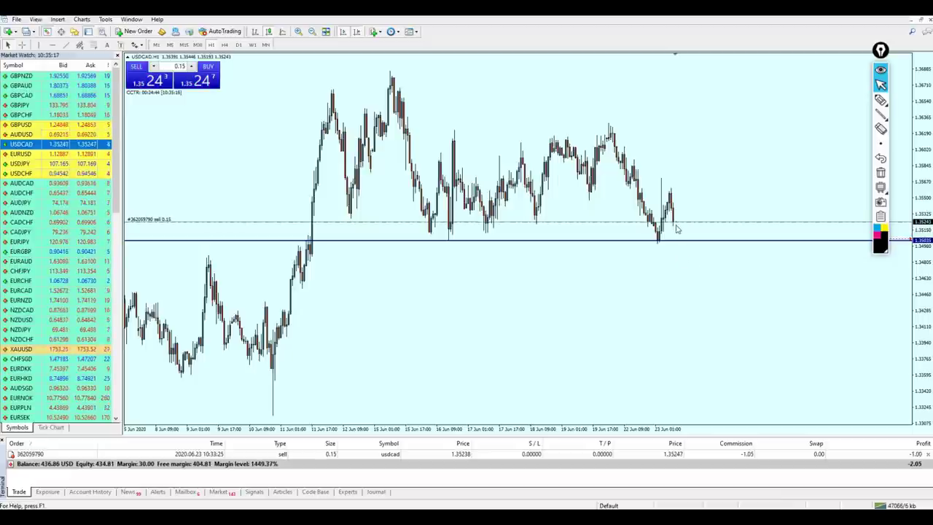
Check the signal's stop loss in Telegram and set the USDCAD sell position's stop loss to 1.35696 on the chart.
middle_click(665, 243)
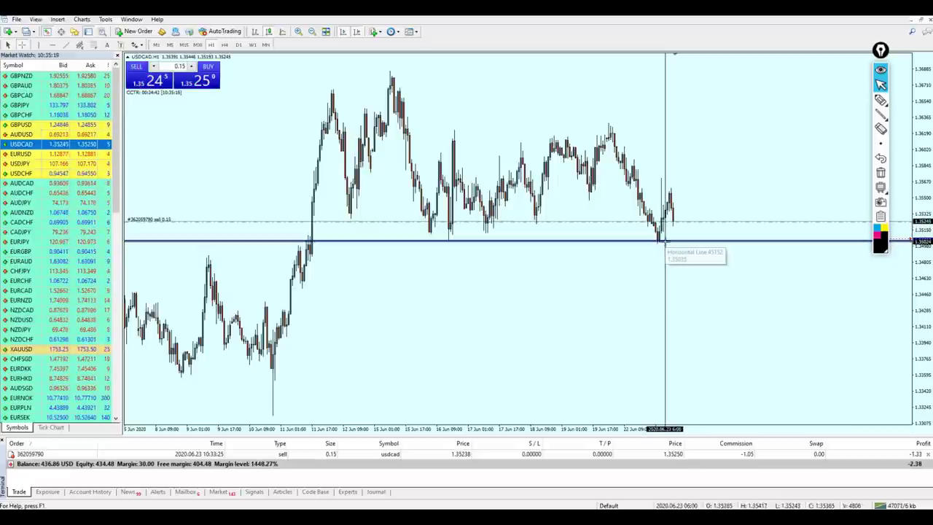
middle_click(666, 241)
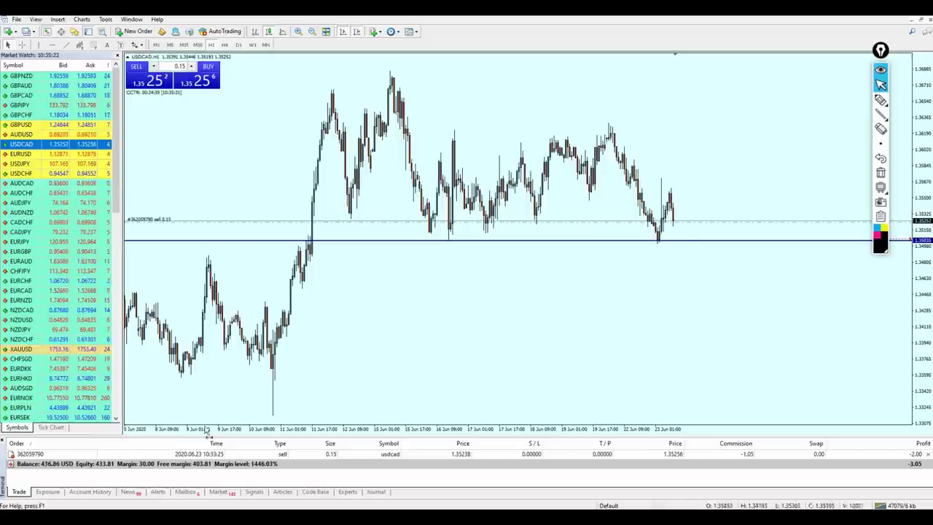
click(177, 517)
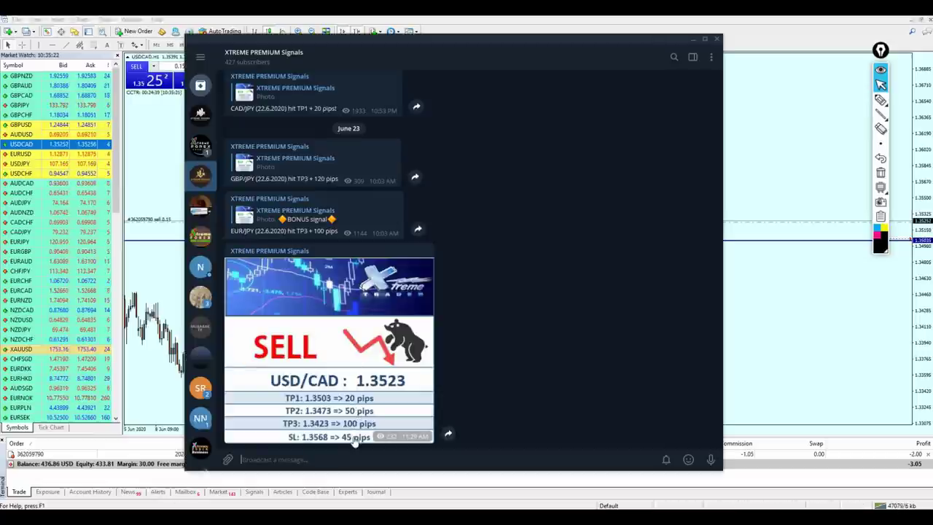
key(alt+Tab)
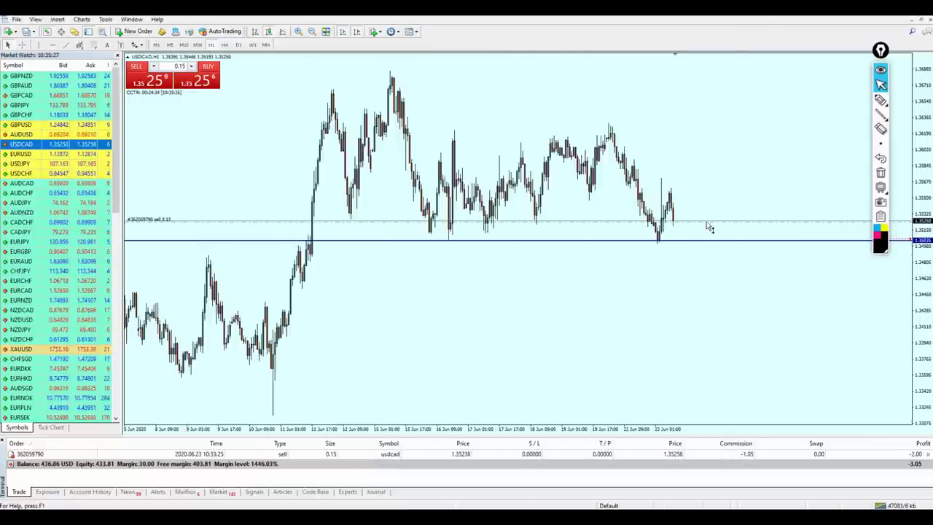
drag(707, 221, 702, 178)
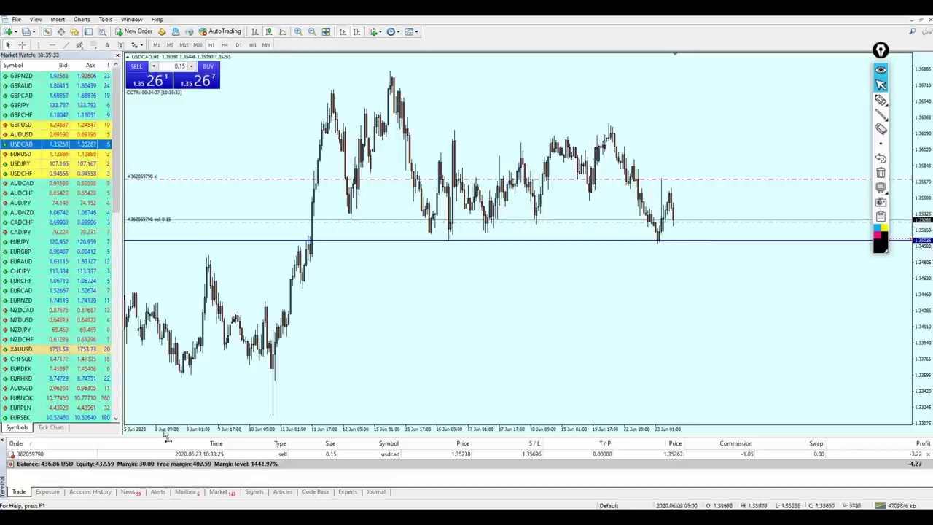
Check the new EUR/NZD sell signal in Telegram and load EURNZD into the MetaTrader chart.
click(166, 517)
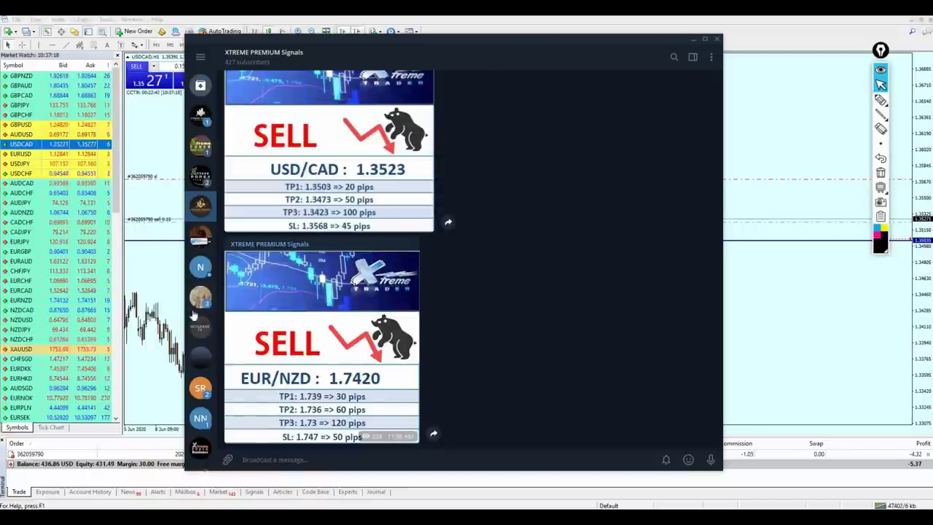
click(154, 275)
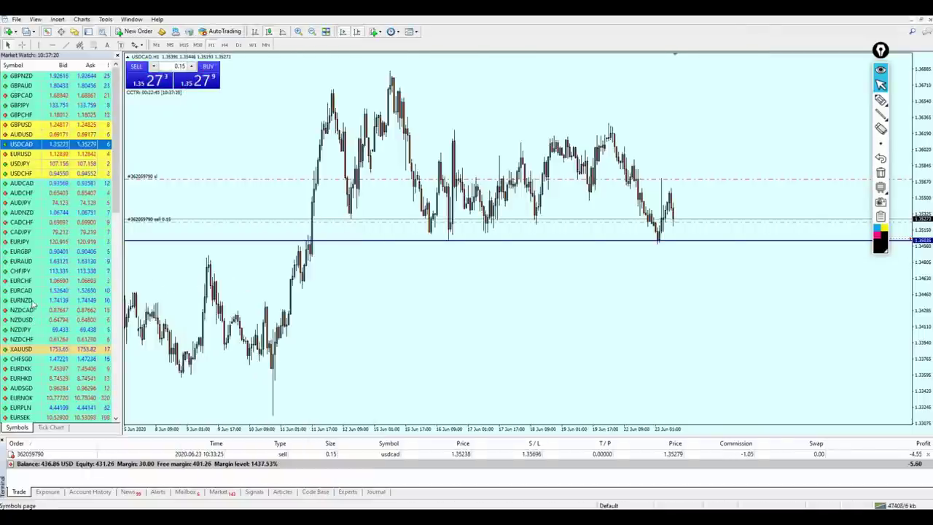
drag(29, 300, 380, 218)
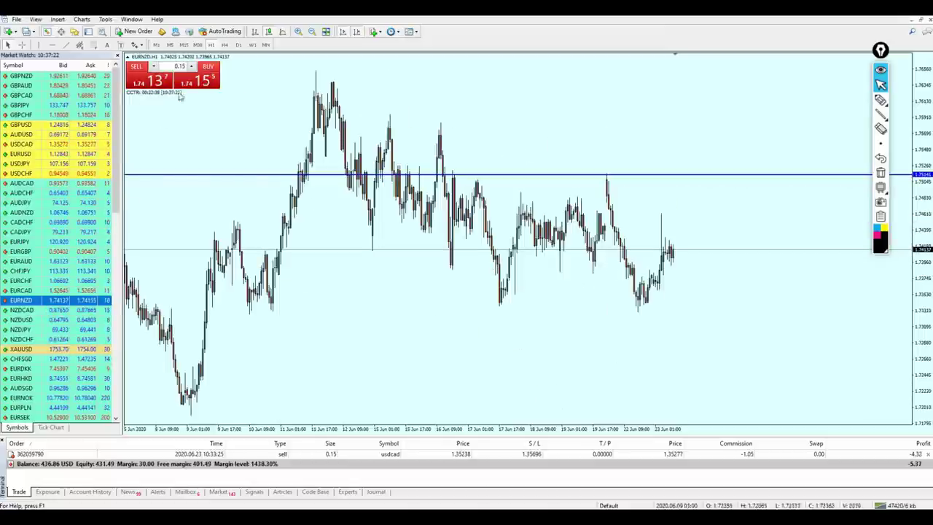
Move the horizontal line to about 1.74289 on the EURNZD H4 chart and sell 0.15 lots at market.
click(224, 44)
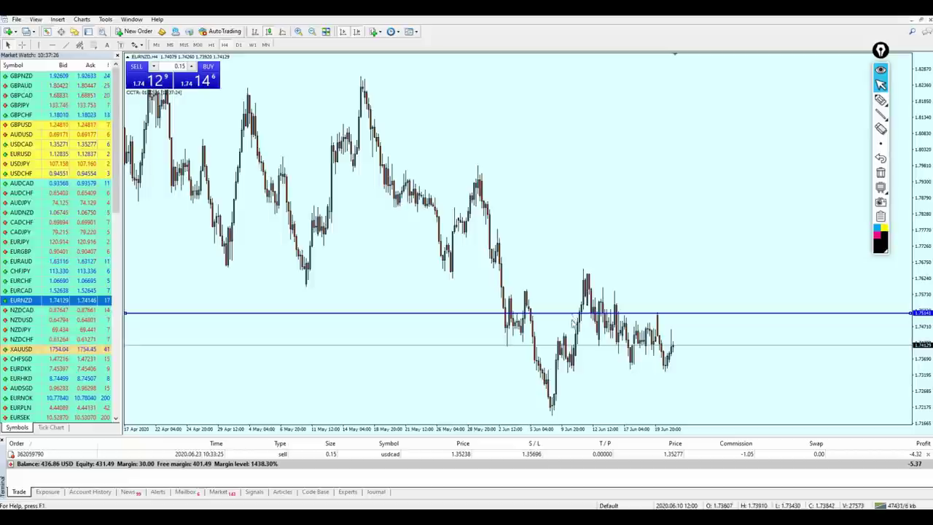
drag(572, 318, 572, 345)
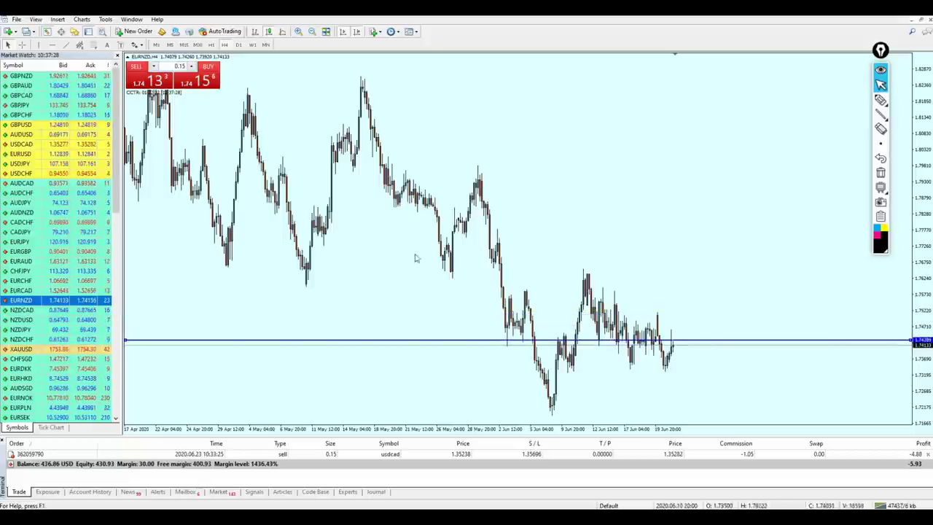
click(145, 82)
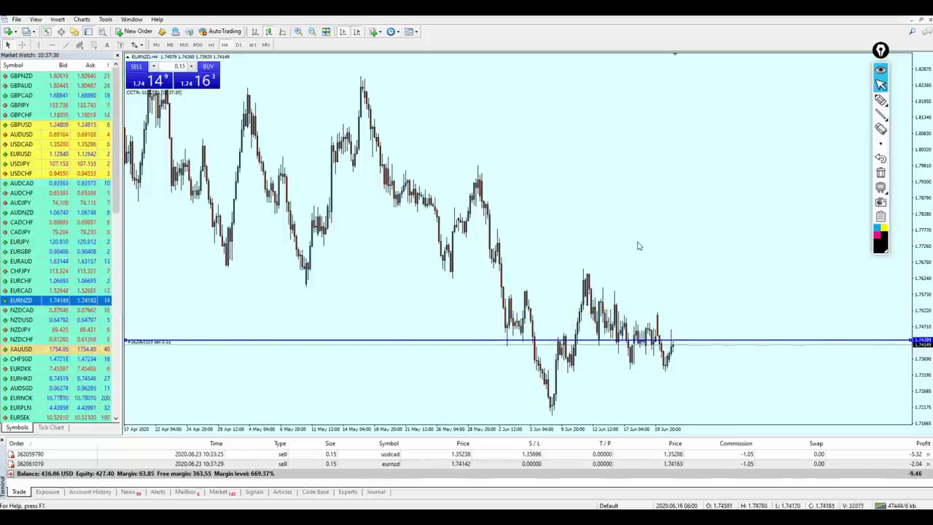
Draw a Fibonacci retracement on the EURNZD chart from the 22 June swing high down to the following swing low.
key(plus)
key(plus)
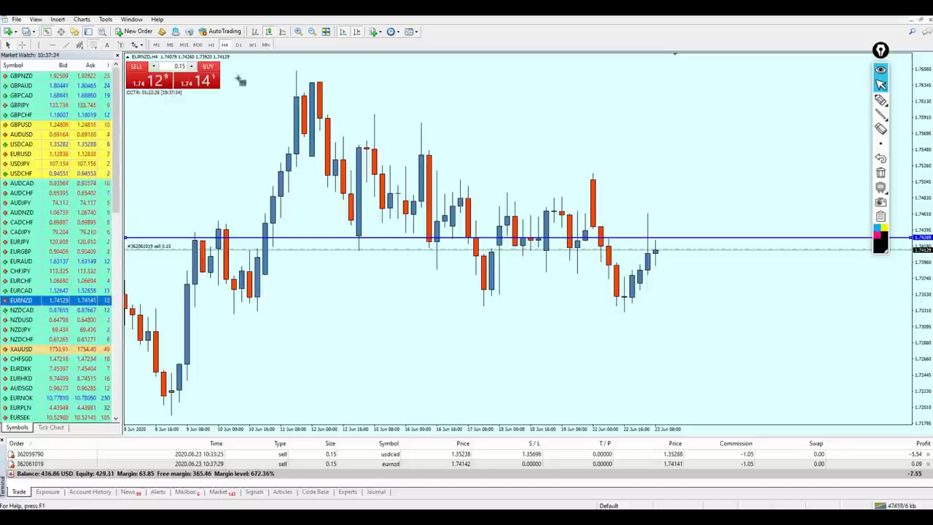
drag(597, 176, 641, 310)
Circle the candles around the 61.8 retracement level, draw a downward arrow with the annotation pen, and clear the markings.
click(882, 100)
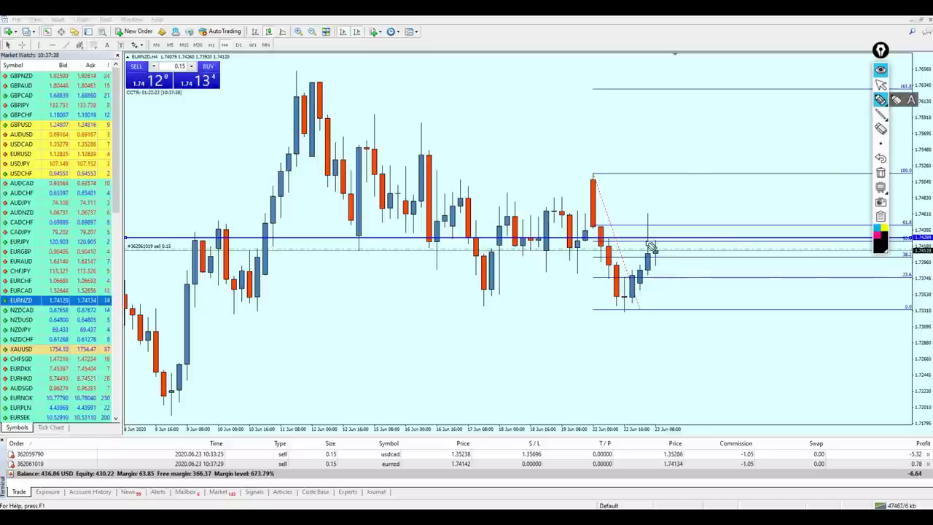
mouse_move(627, 240)
mouse_down()
mouse_move(648, 202)
mouse_move(672, 227)
mouse_up()
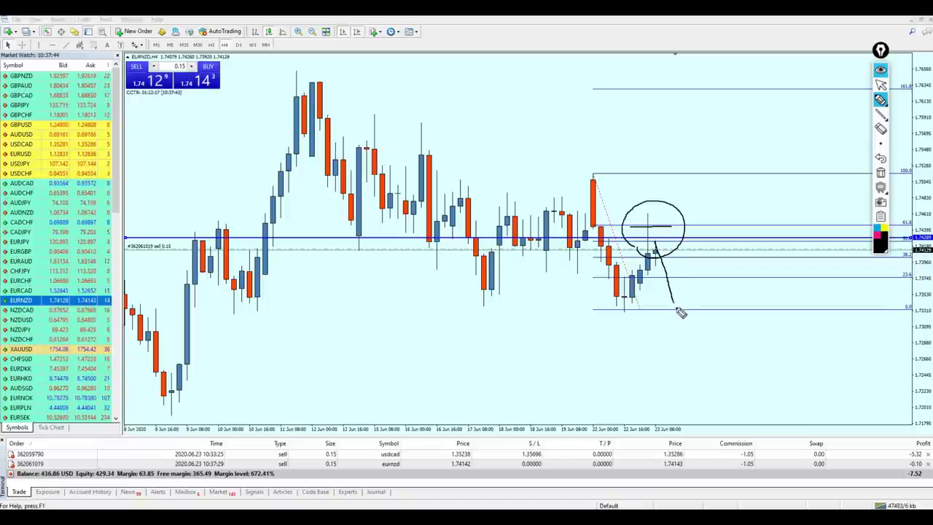
drag(676, 307, 681, 304)
click(881, 86)
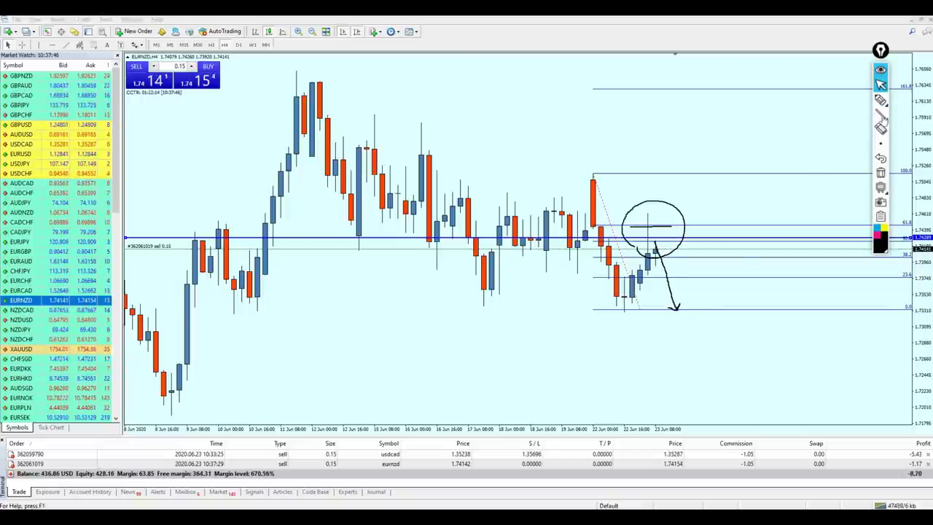
click(880, 173)
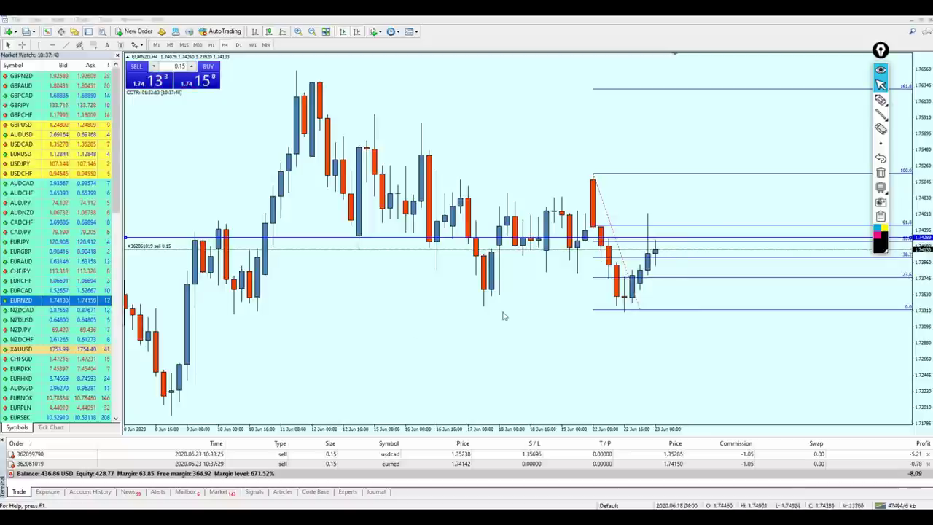
Check the EUR/NZD signal's stop loss in Telegram and set the sell position's stop loss to 1.74643 on the chart.
click(191, 517)
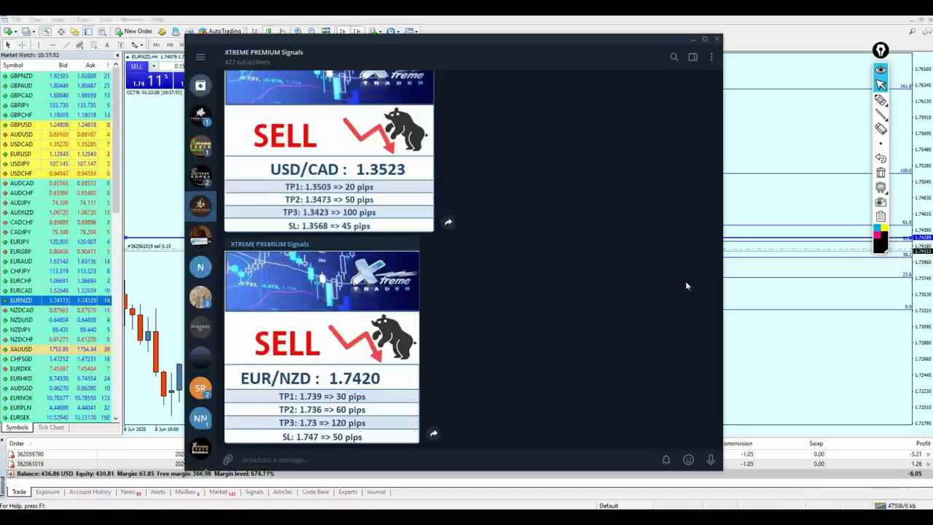
click(756, 296)
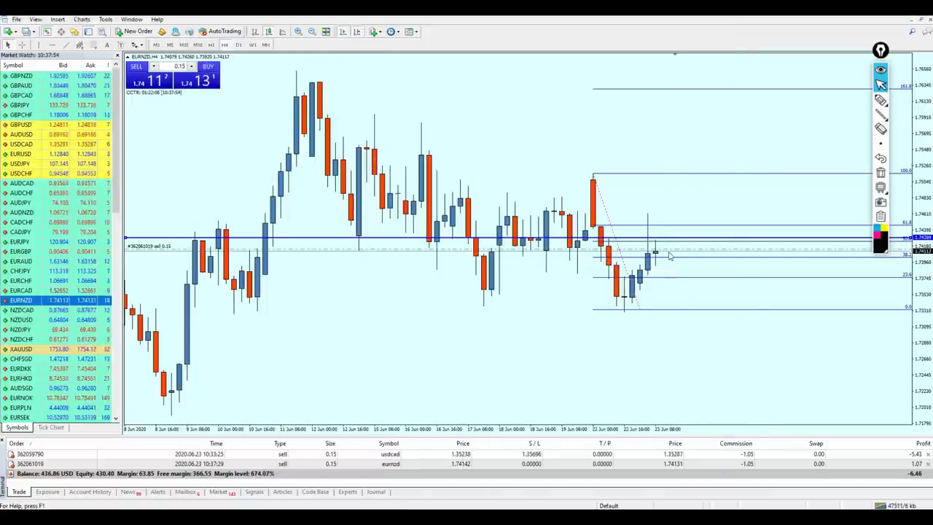
drag(670, 251, 668, 212)
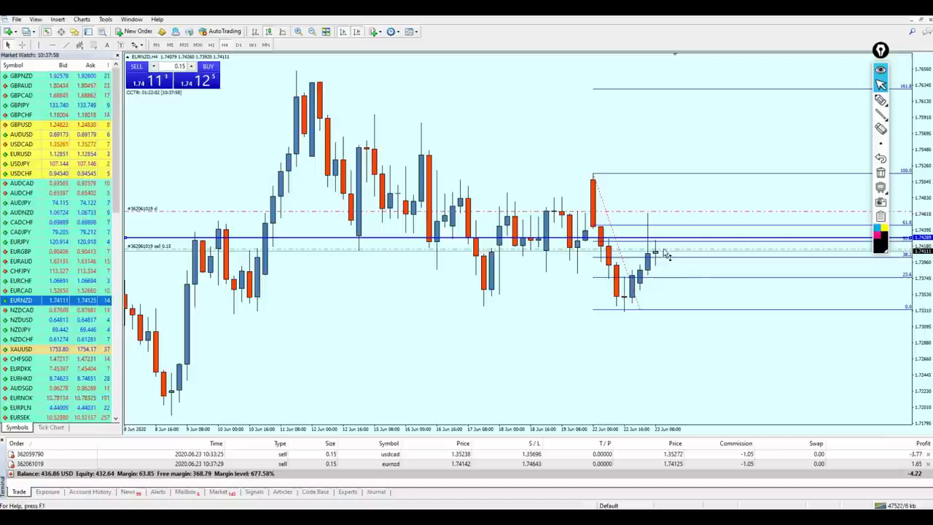
Set the EURNZD position's take profit to 1.73842 on the chart and delete the Fibonacci retracement and the horizontal line.
drag(668, 253, 662, 277)
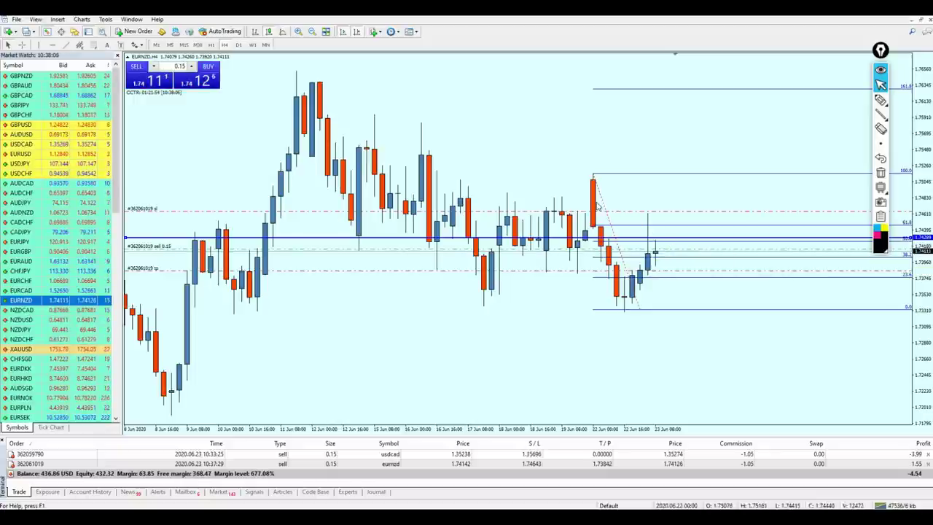
key(Delete)
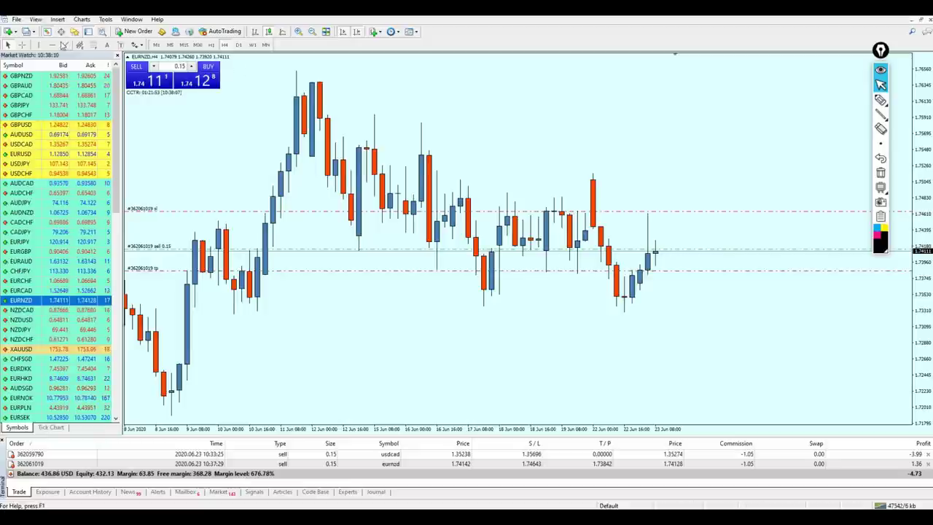
Draw a horizontal line at the EURNZD take-profit level and cancel the position's take profit.
click(64, 44)
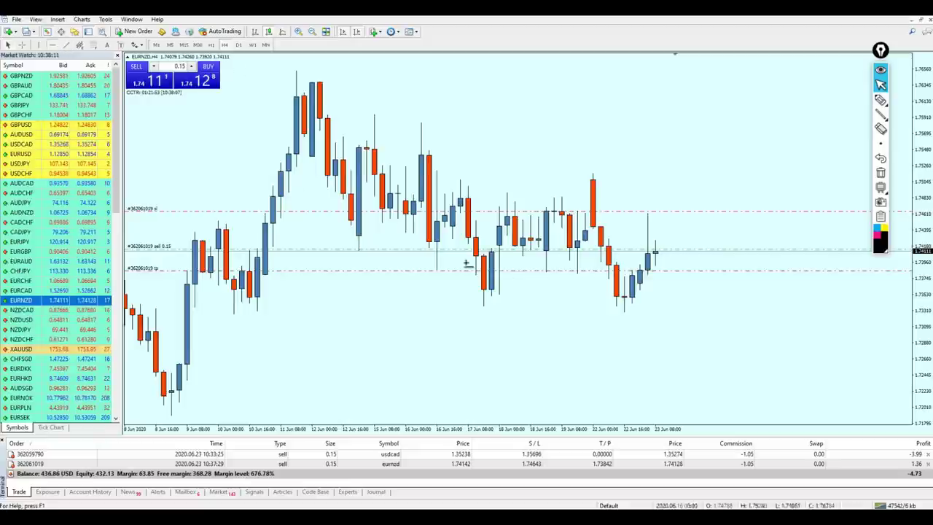
click(595, 271)
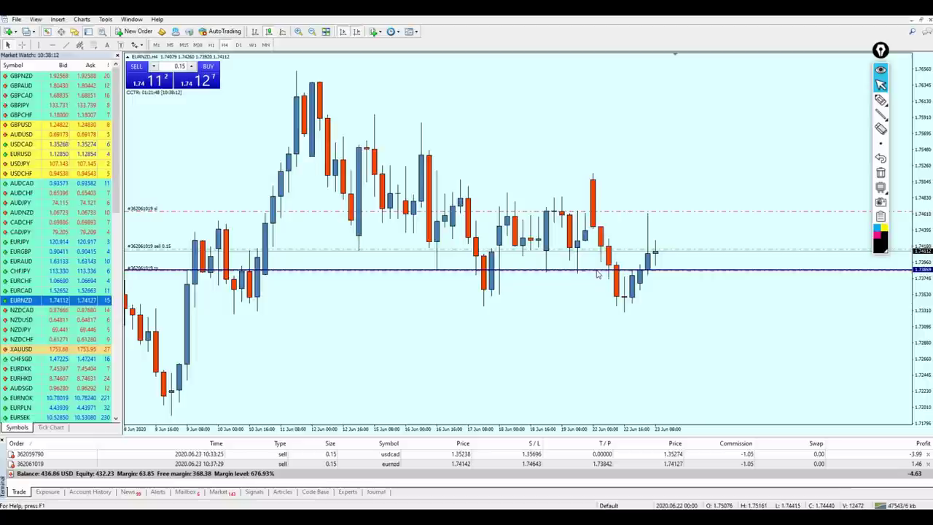
right_click(598, 277)
click(604, 277)
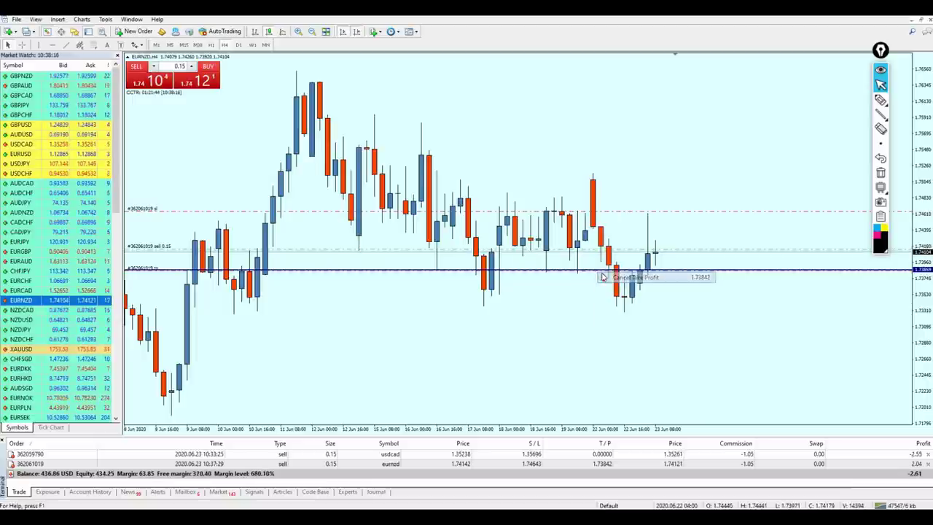
Measure the distance between the horizontal line and the current EURNZD price with the crosshair, and lower the line to about 1.73832.
middle_click(602, 271)
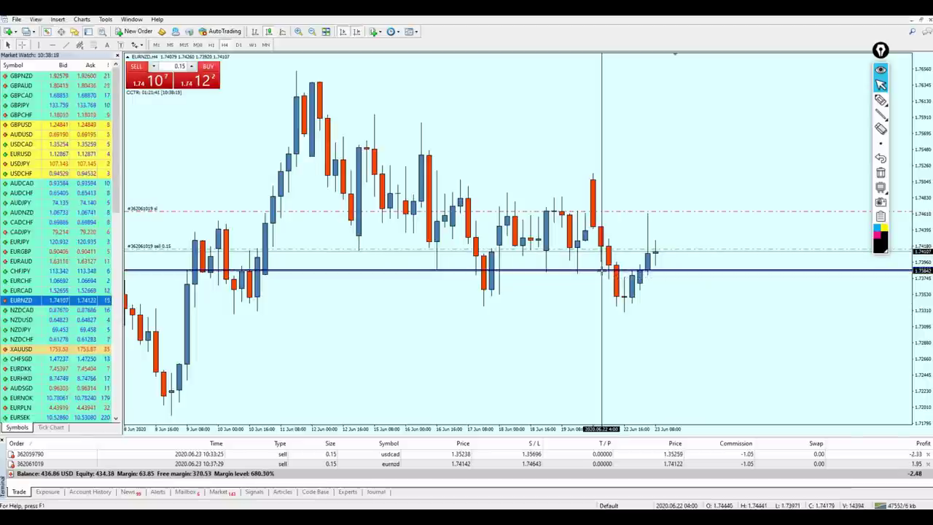
drag(600, 270, 603, 253)
middle_click(661, 267)
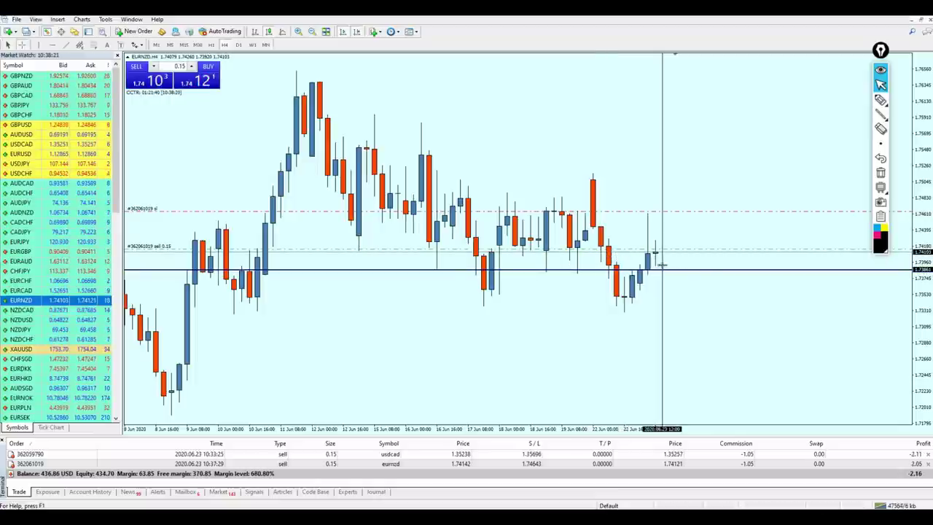
click(662, 251)
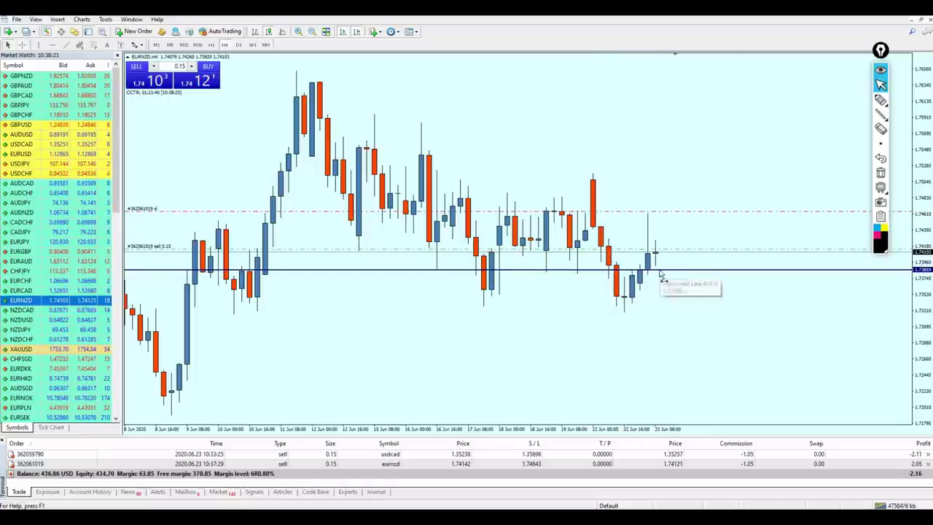
drag(663, 271, 665, 274)
middle_click(663, 276)
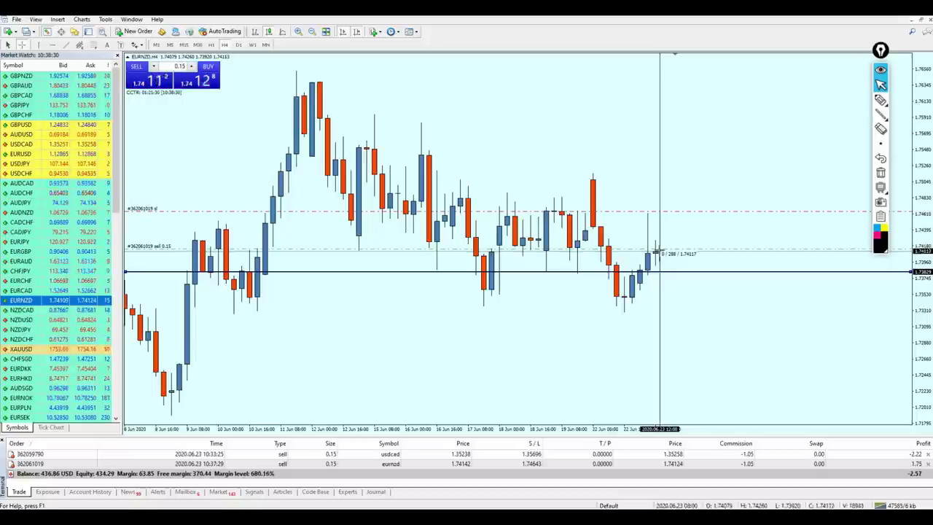
click(660, 279)
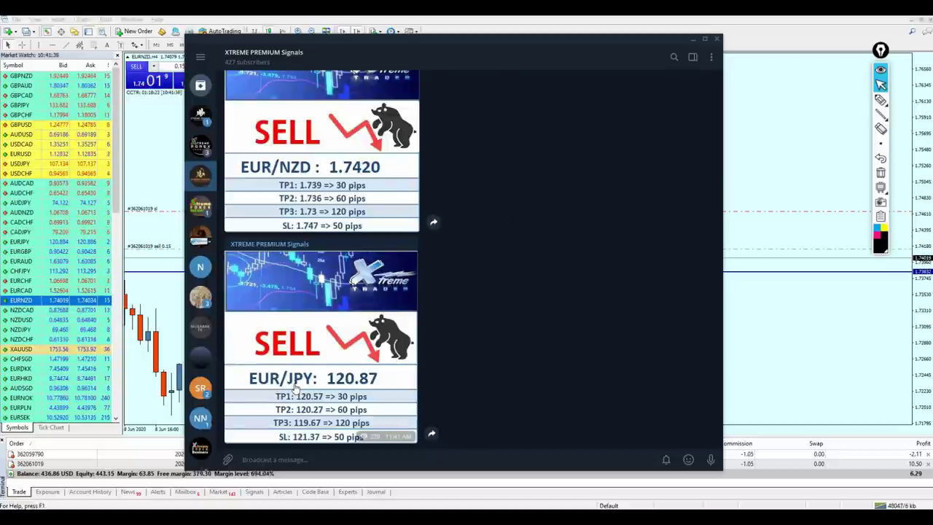
Return from the EUR/JPY sell signal to MetaTrader, load EURJPY into the chart and sell 0.15 lots at market.
click(175, 301)
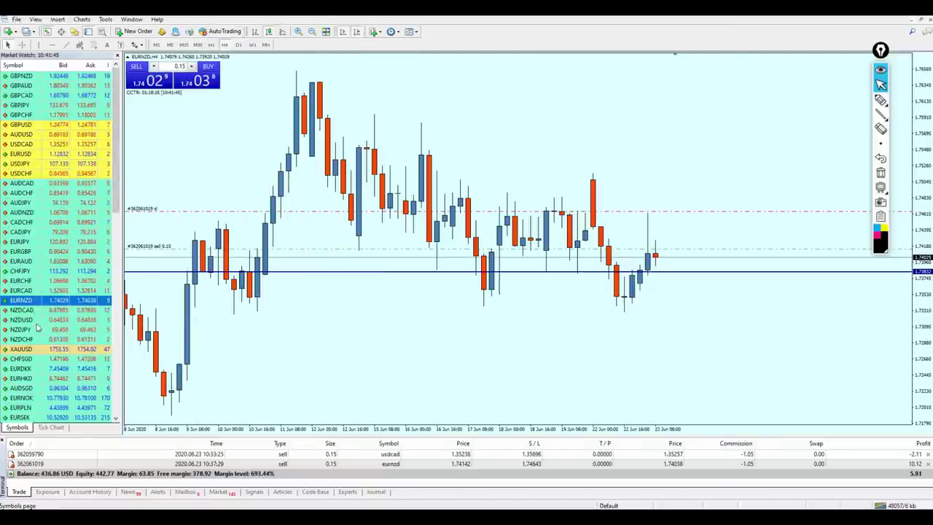
drag(27, 241, 419, 187)
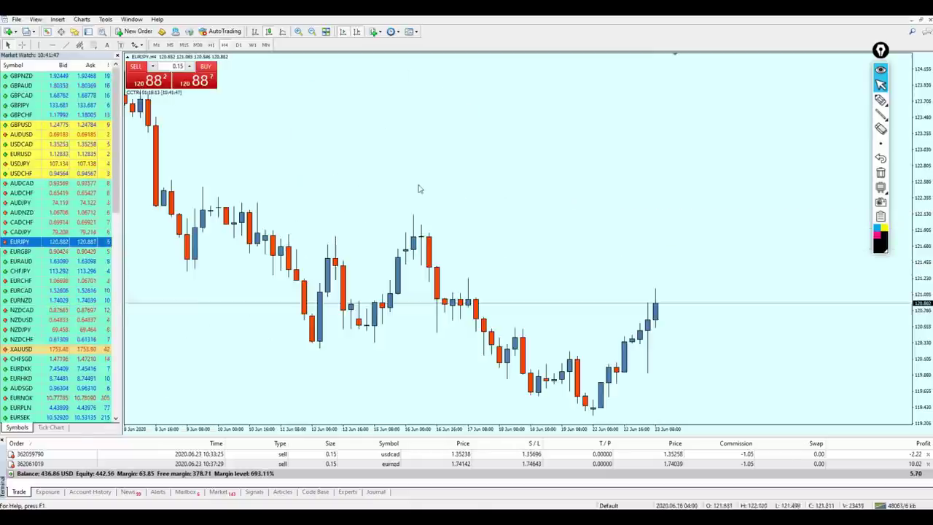
click(155, 81)
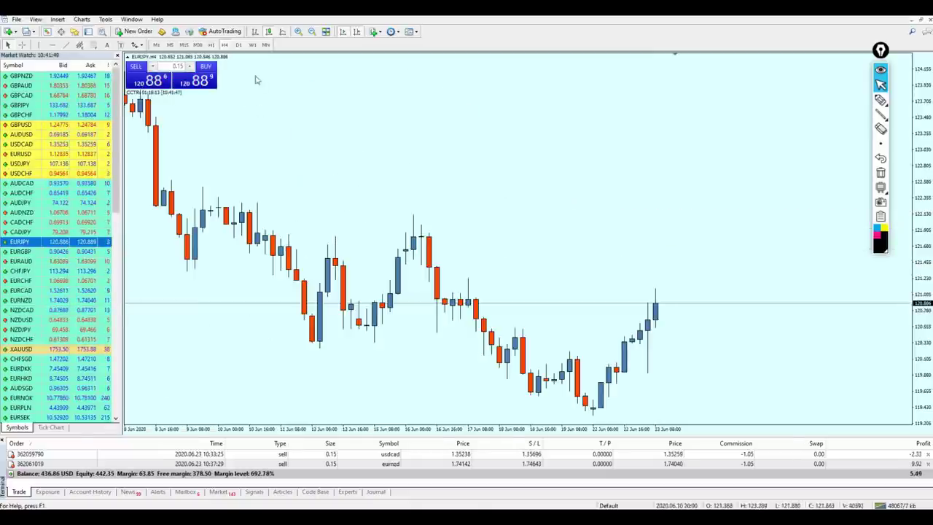
key(minus)
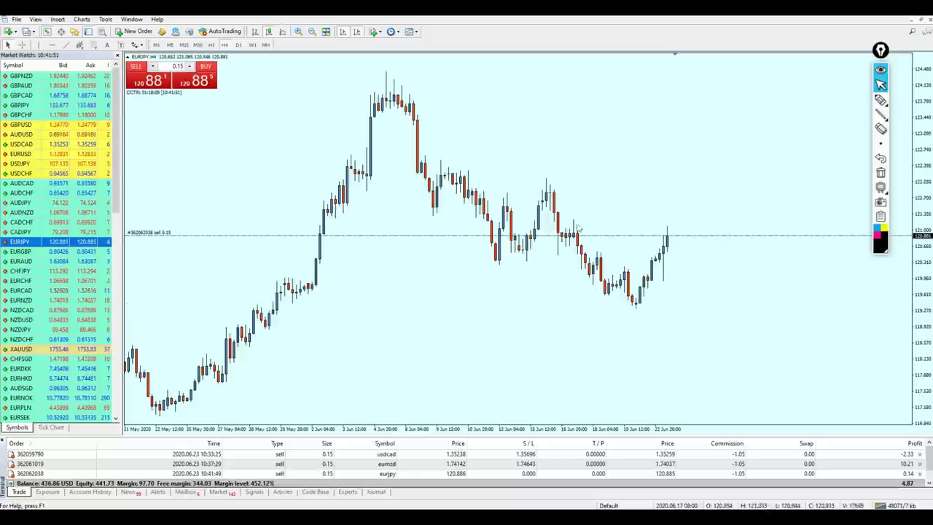
Check the EUR/JPY signal in Telegram and set the sell position's stop loss to 121.389 on the chart.
click(411, 517)
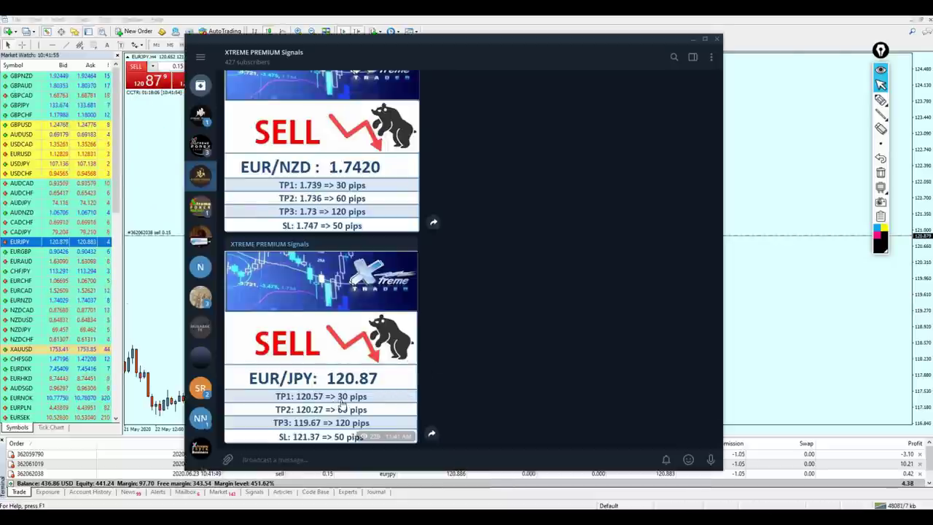
click(751, 340)
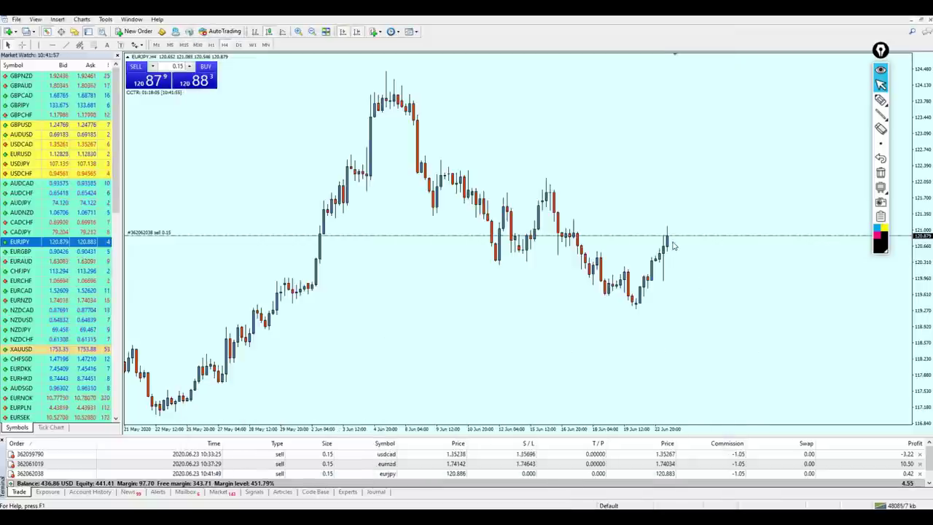
drag(669, 236, 681, 217)
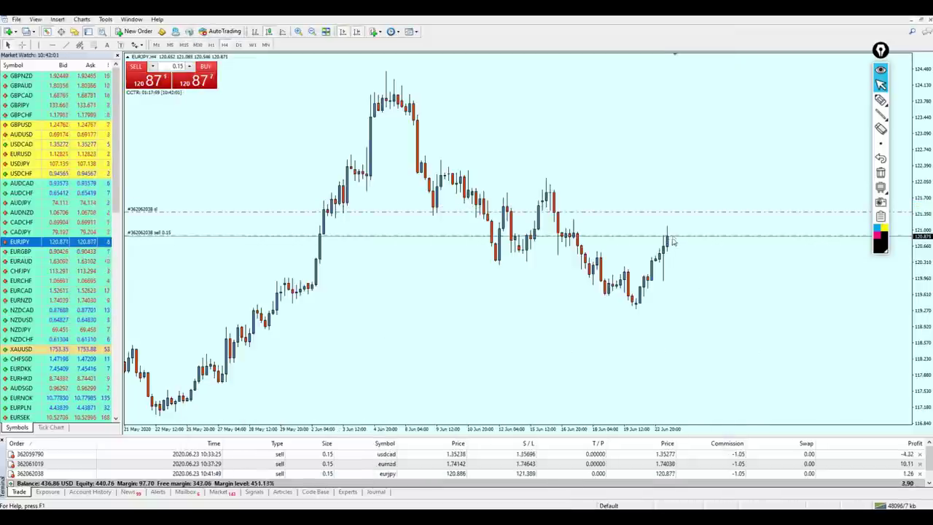
double_click(675, 237)
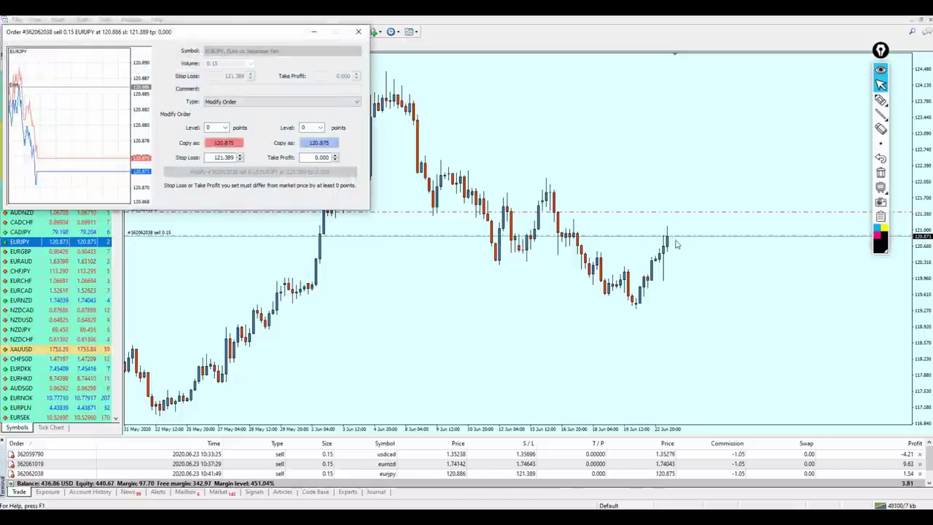
click(358, 32)
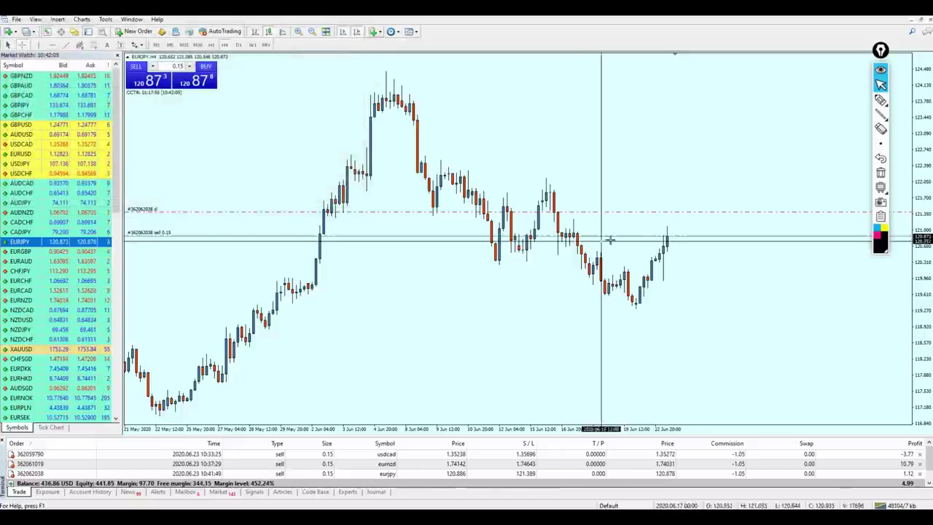
Measure down from the EURJPY sell entry with the crosshair and place a horizontal line at about 120.594 as the first target.
drag(670, 238, 678, 252)
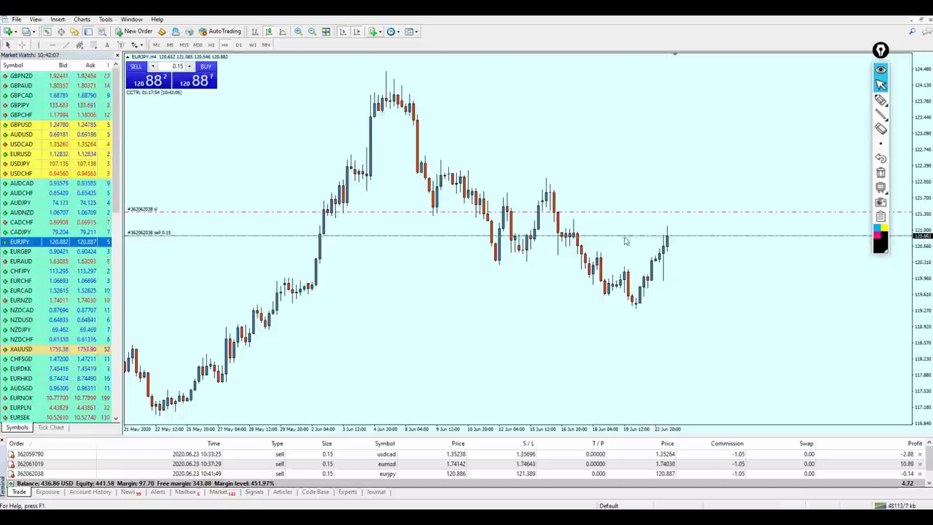
click(678, 249)
middle_click(676, 244)
drag(675, 234, 683, 255)
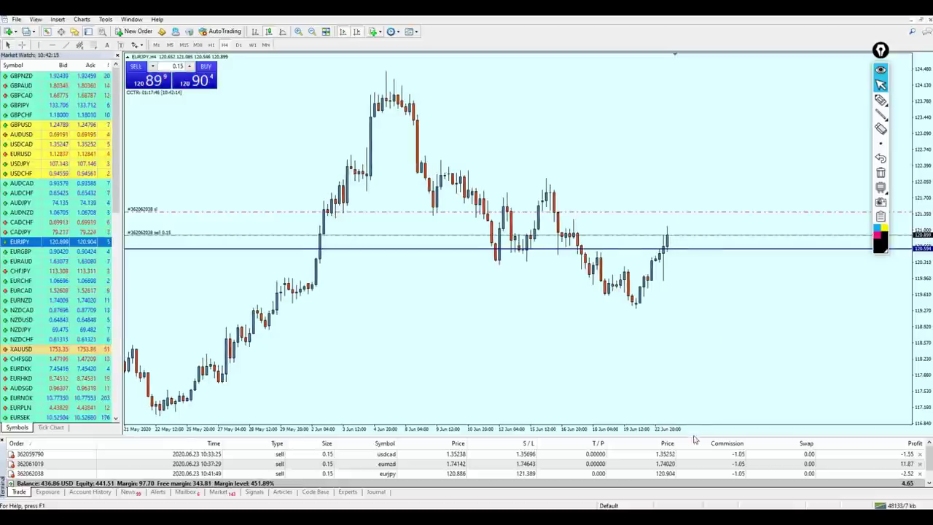
Load the EURNZD chart on the M30 timeframe and measure down from the sell entry with the crosshair.
drag(695, 439, 672, 334)
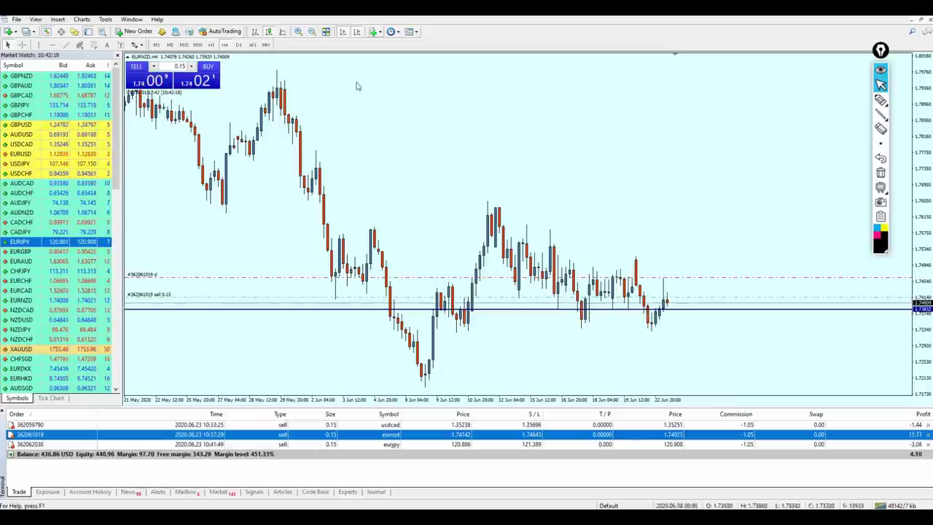
click(198, 45)
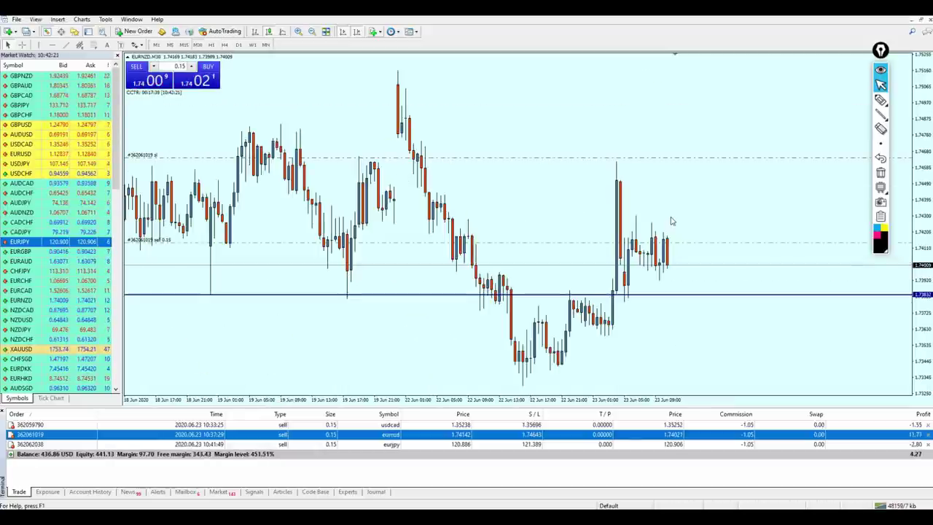
middle_click(671, 241)
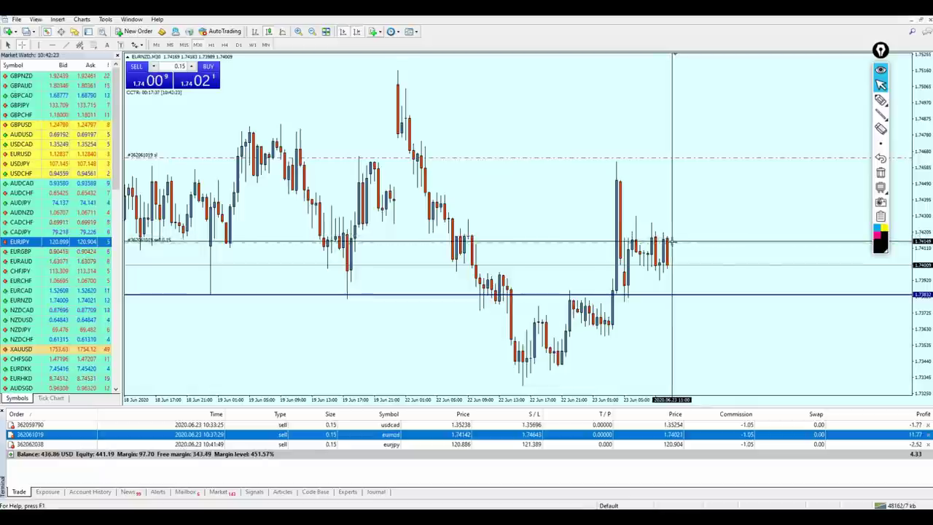
drag(673, 249, 683, 321)
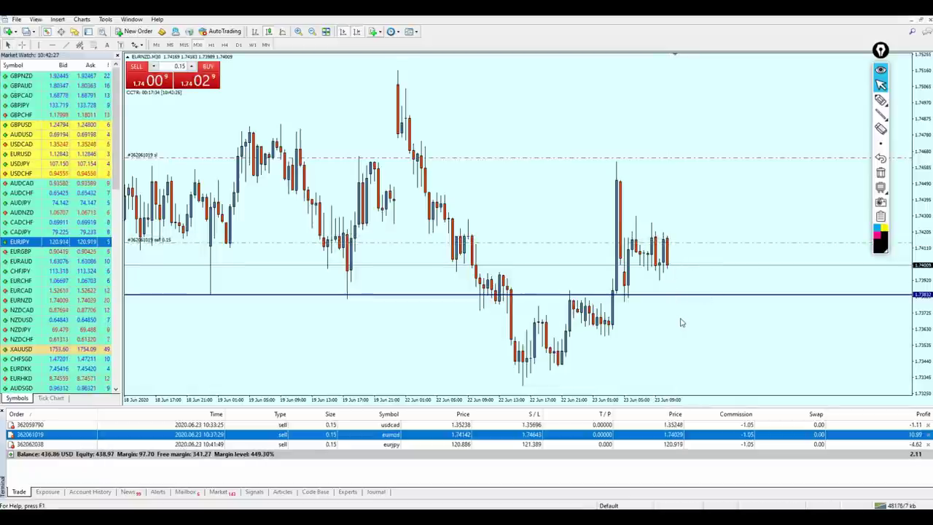
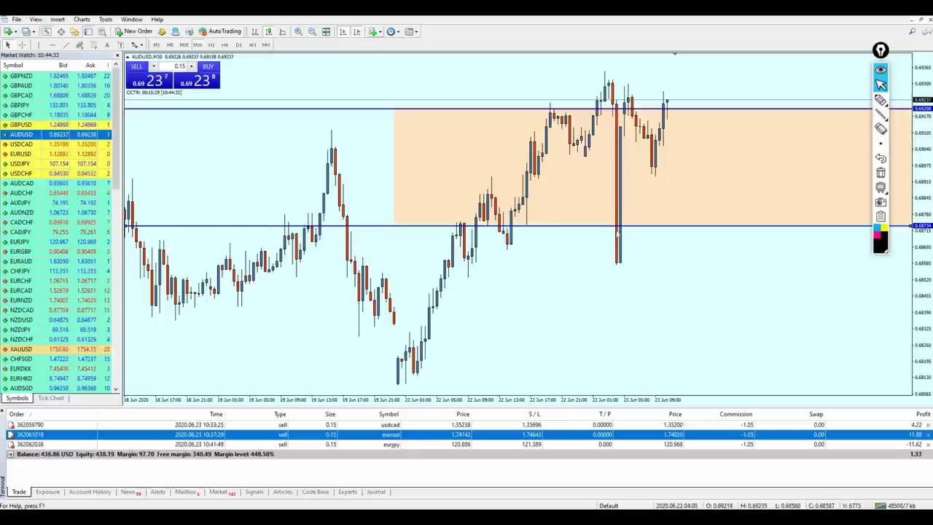
Delete the shaded rectangle and both horizontal lines from the AUDUSD chart.
key(Delete)
double_click(395, 223)
key(Delete)
double_click(576, 108)
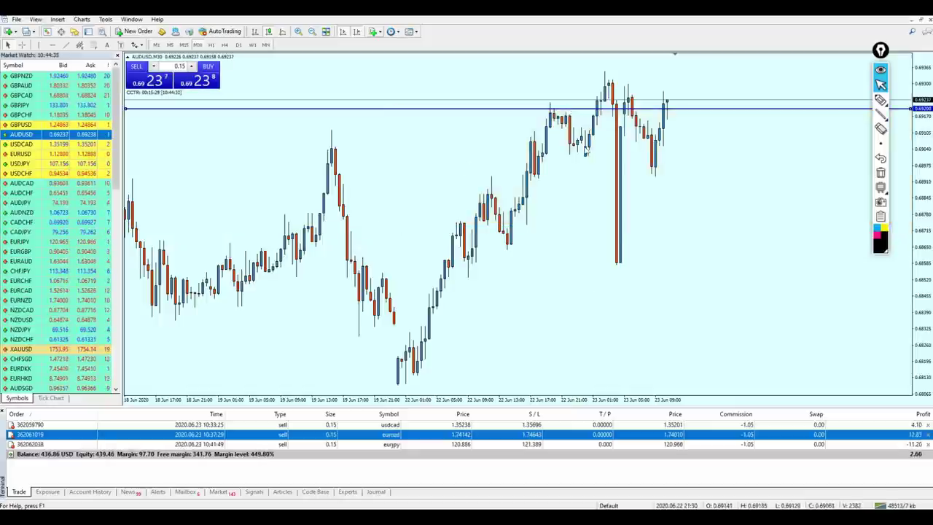
key(Delete)
Buy 0.15 lots of AUDUSD at market and switch the chart to the H1 timeframe.
click(211, 84)
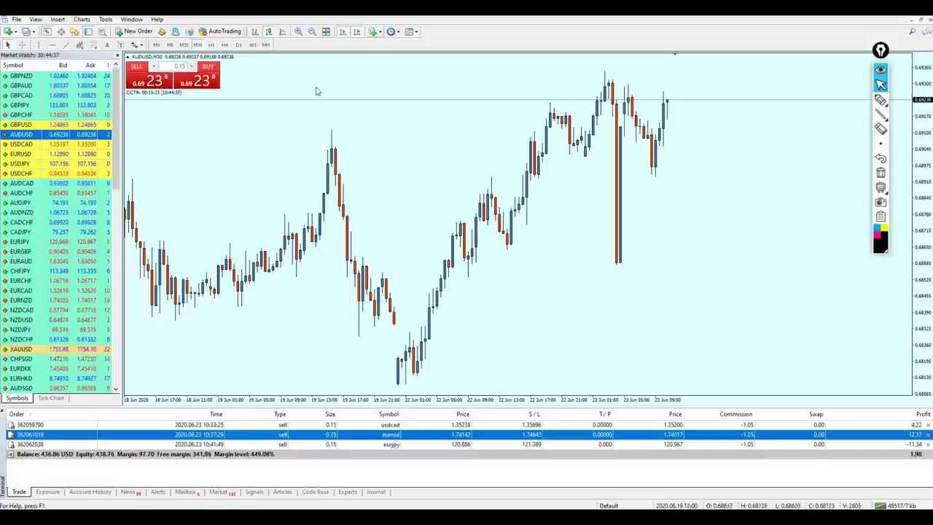
click(211, 44)
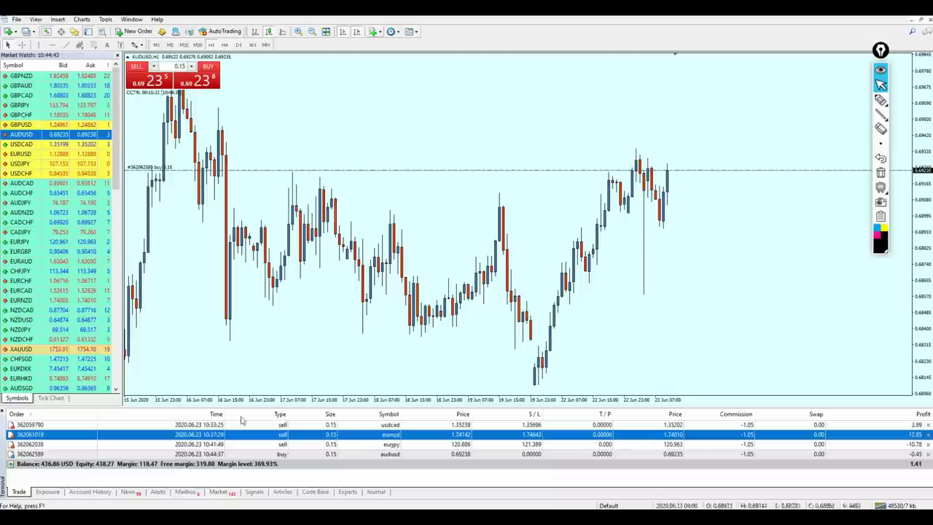
Check the AUD/USD signal in Telegram and set the buy position's stop loss to 0.68783 on the MetaTrader chart.
click(180, 517)
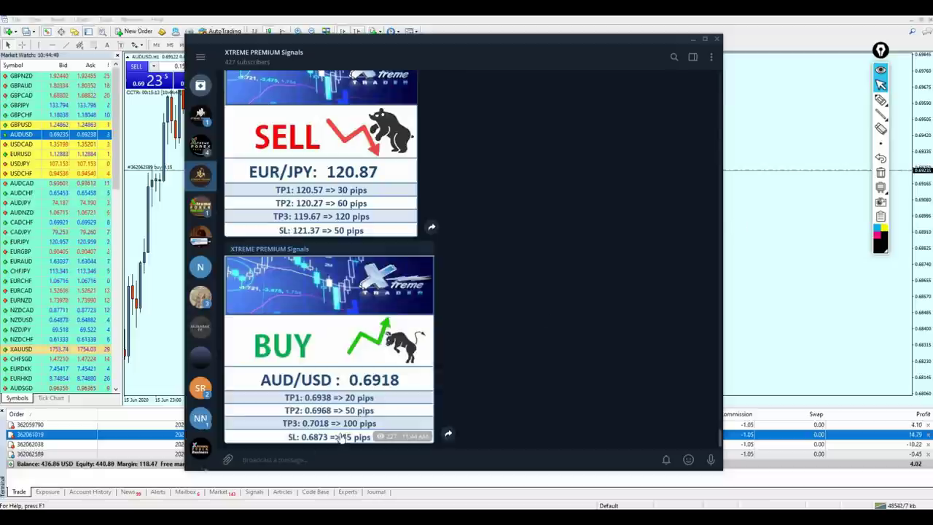
click(736, 223)
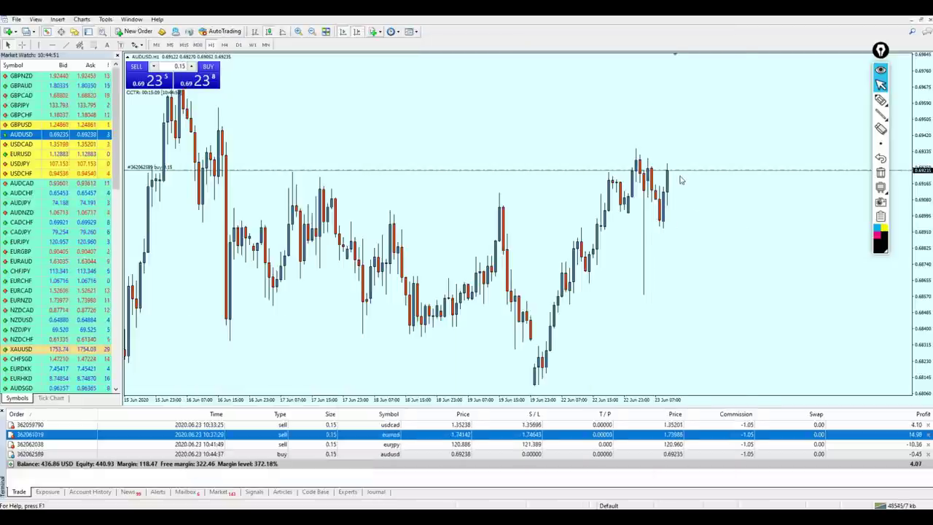
drag(674, 175, 693, 259)
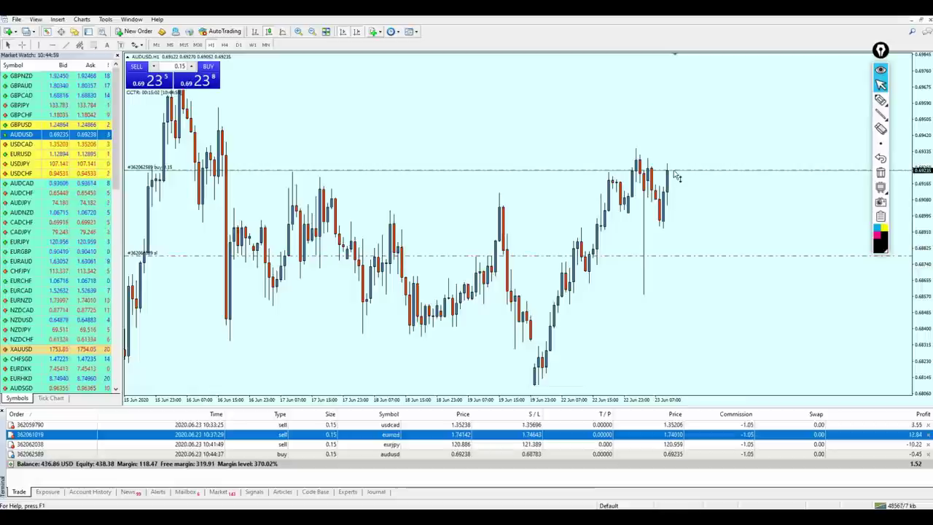
Use a temporary AUDUSD take profit at 0.69439 to place a horizontal line at about 0.69426, and cancel the take profit.
drag(677, 168, 666, 137)
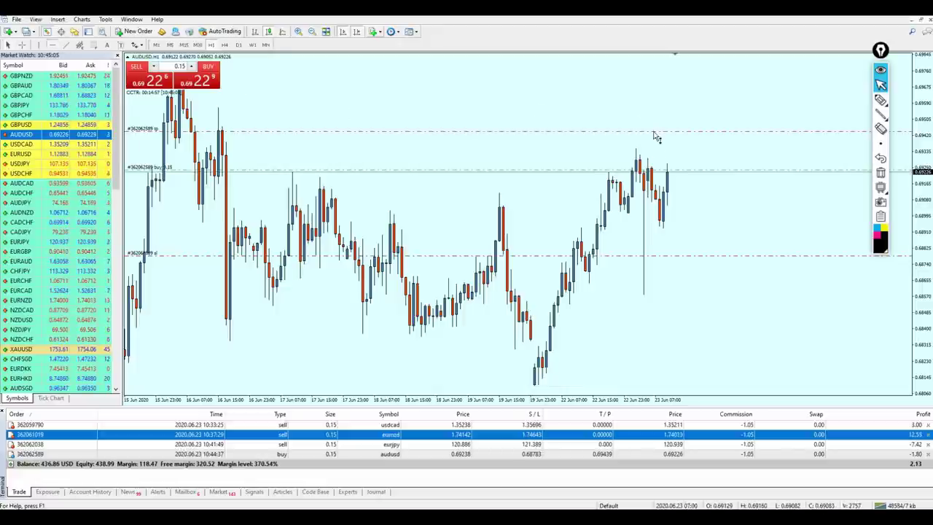
click(654, 135)
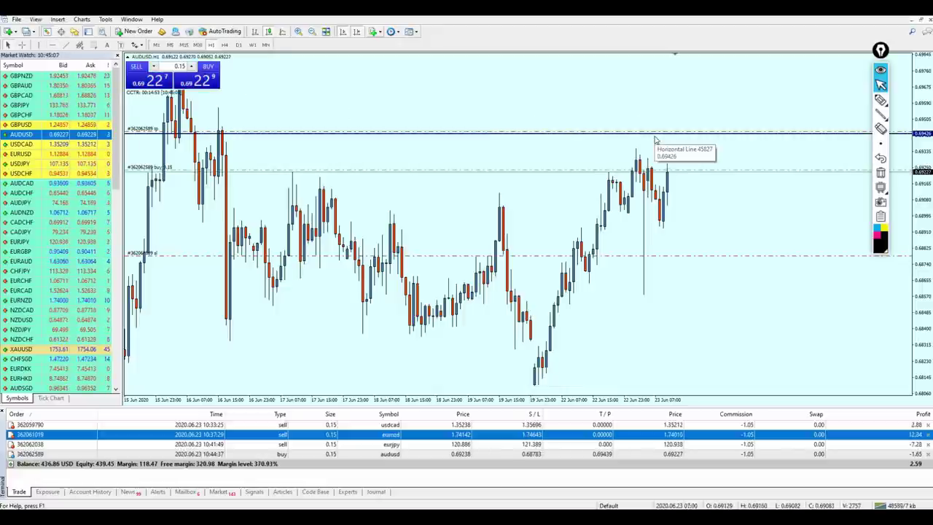
right_click(656, 137)
click(660, 136)
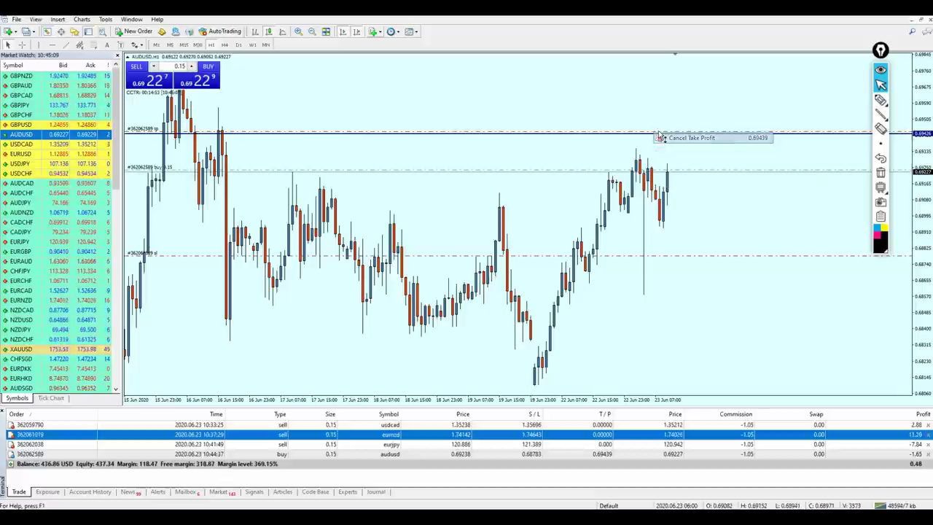
Raise the AUDUSD target line to about 0.69442 and measure its distance from the buy entry with the crosshair.
drag(655, 138, 652, 135)
middle_click(661, 147)
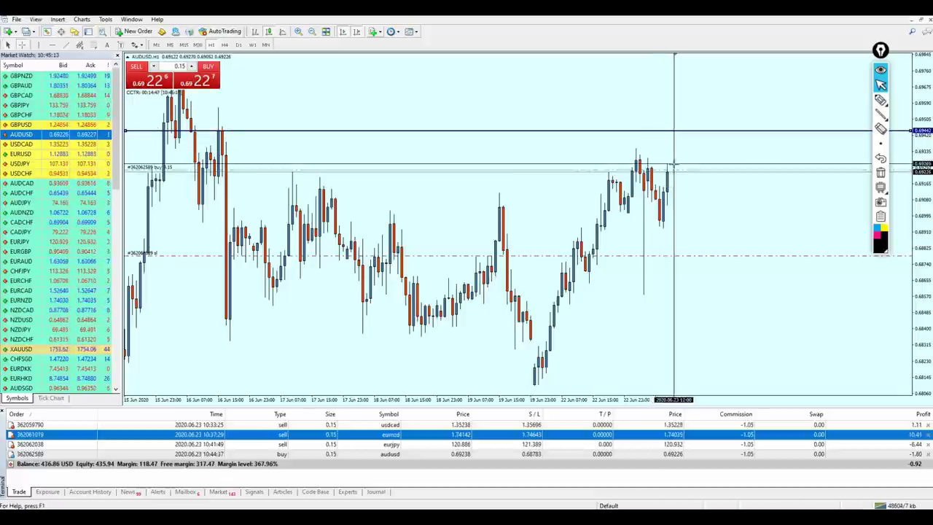
drag(679, 174, 668, 139)
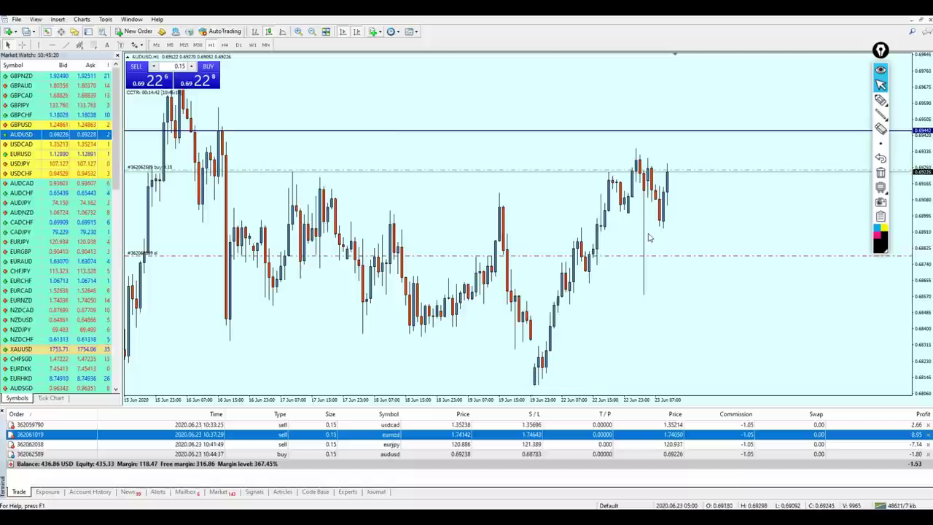
Review the H1 charts of the open EURNZD, EURJPY and USDCAD positions one after another.
drag(634, 425, 650, 321)
key(Down)
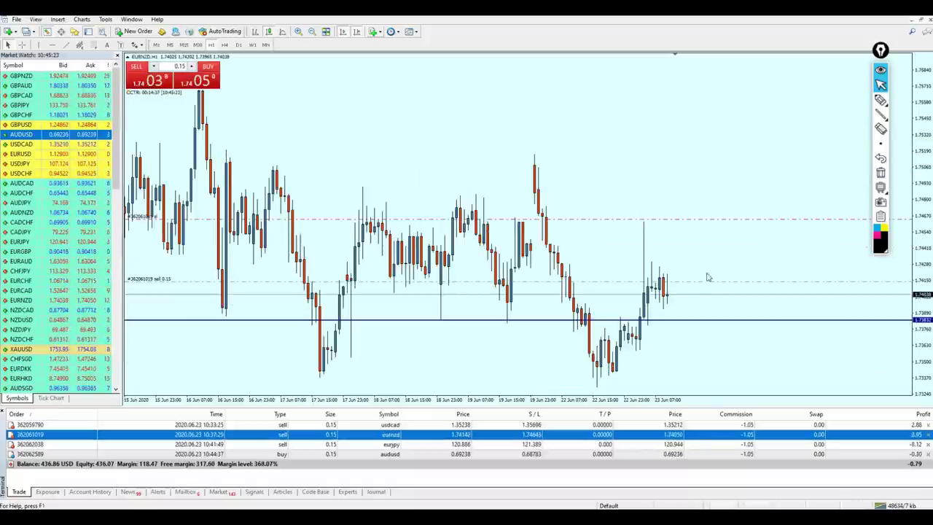
key(Down)
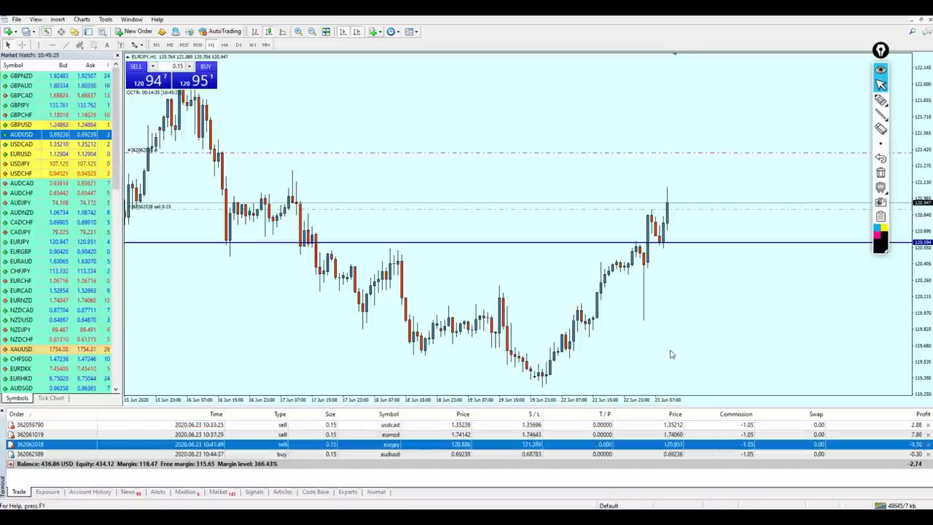
key(Down)
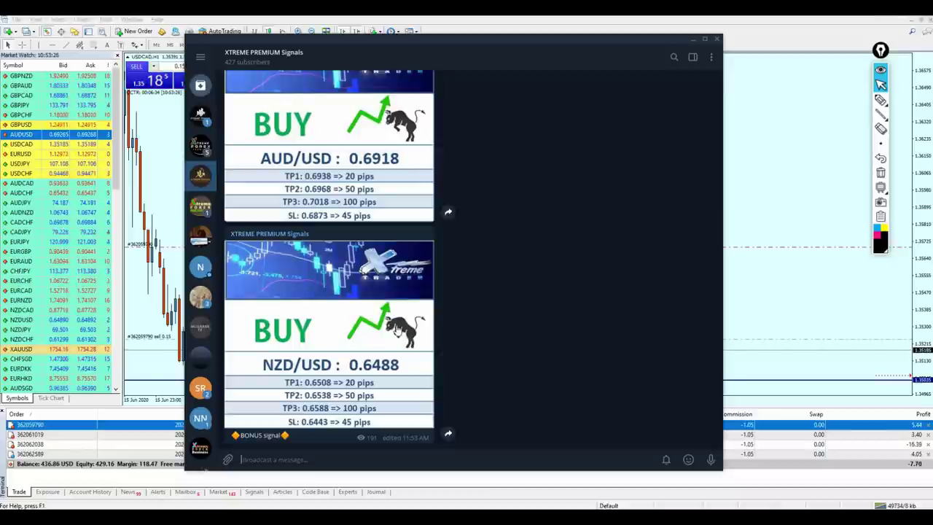
Return from the NZD/USD buy signal to MetaTrader, load NZDUSD into the chart and buy 0.15 lots at market.
click(160, 282)
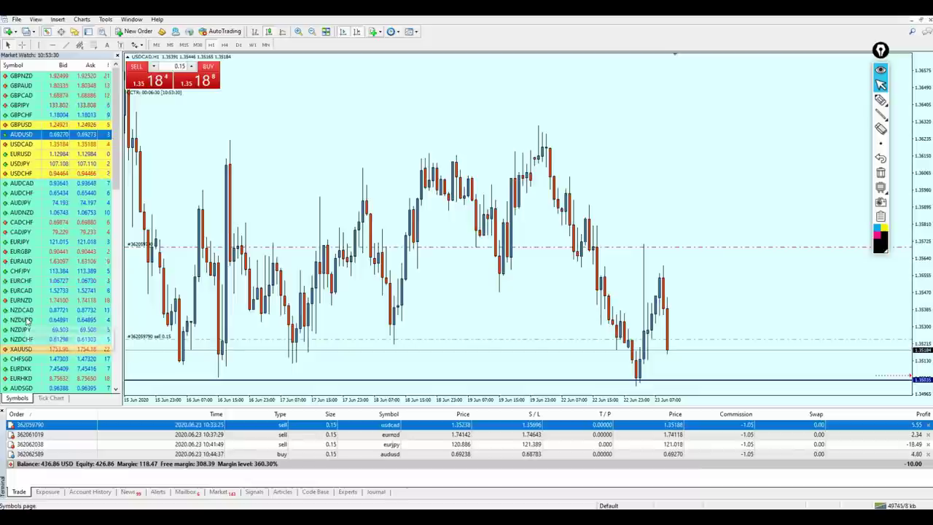
drag(29, 320, 360, 290)
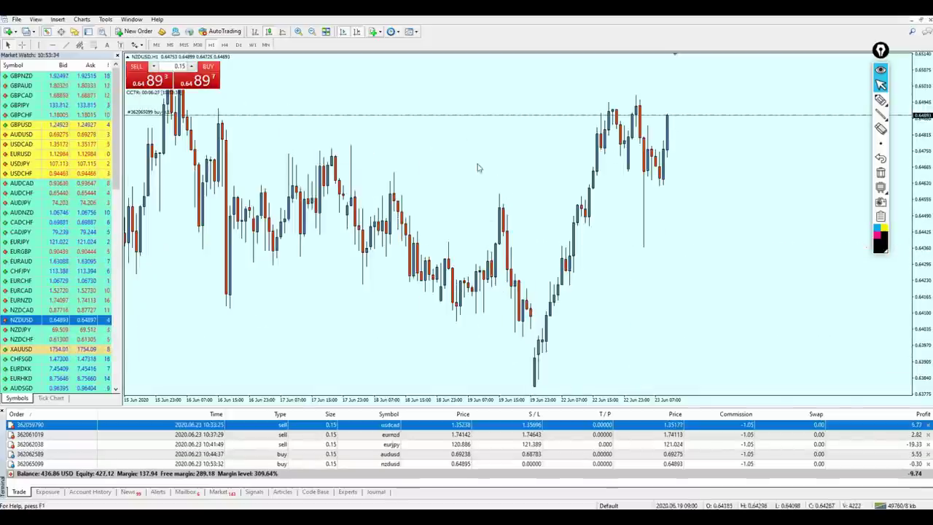
Check the NZD/USD signal in Telegram and set the buy position's stop loss to 0.64445 on the MetaTrader chart.
click(217, 517)
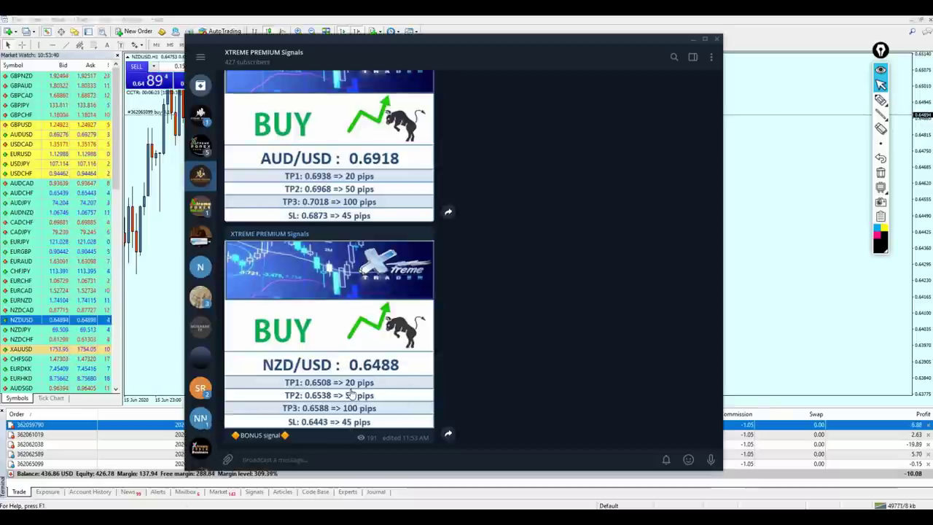
click(743, 233)
drag(681, 115, 683, 230)
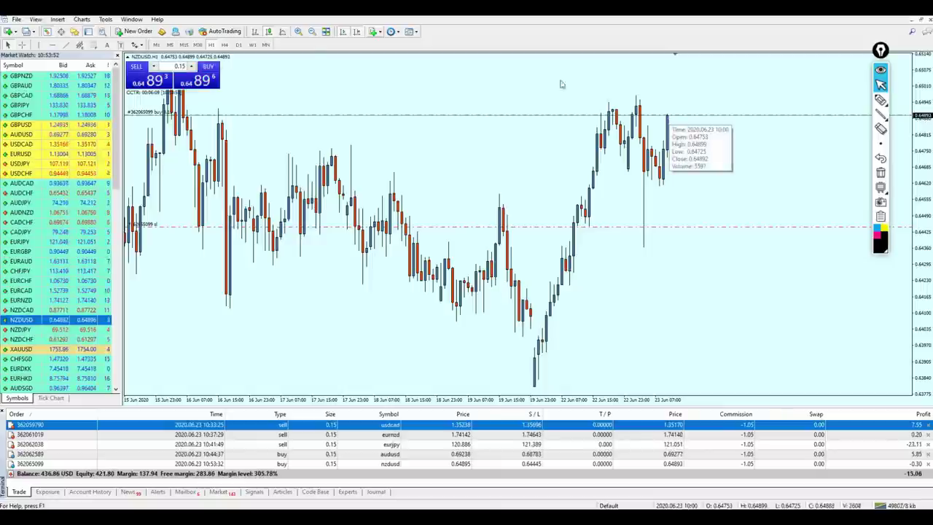
On the NZDUSD H4 chart, set a take profit at 0.65101 and place a horizontal line beside it at about 0.65118.
click(224, 45)
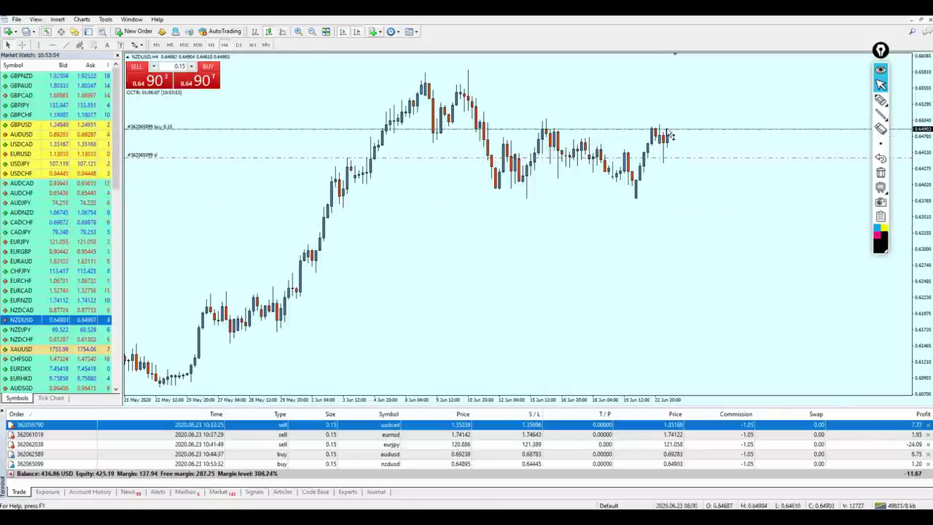
drag(668, 129, 667, 117)
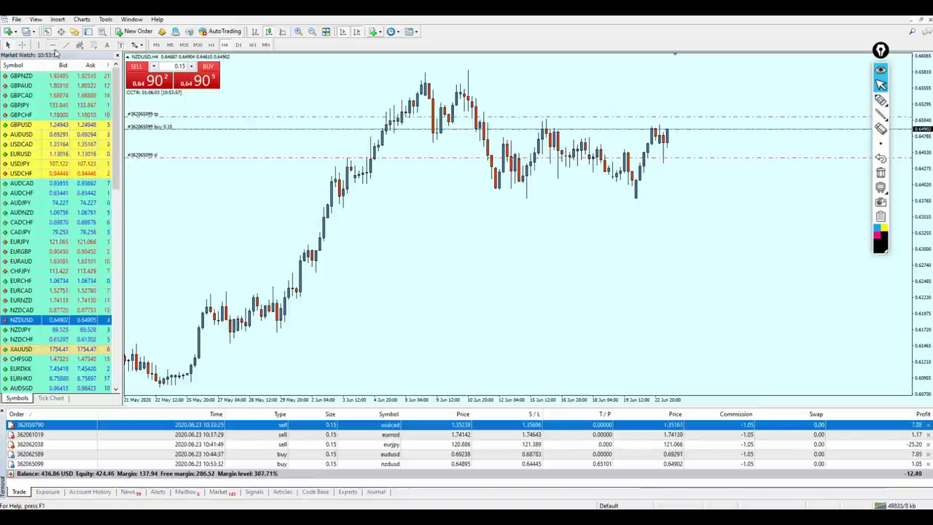
drag(562, 117, 563, 120)
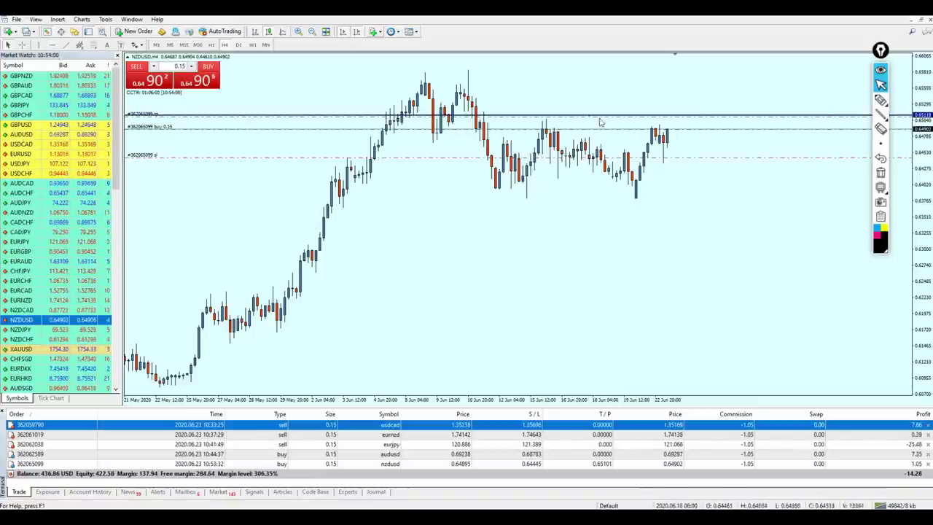
Cancel the NZDUSD take profit, lower the target line to about 0.65110 and measure its distance from the entry.
right_click(599, 119)
click(610, 123)
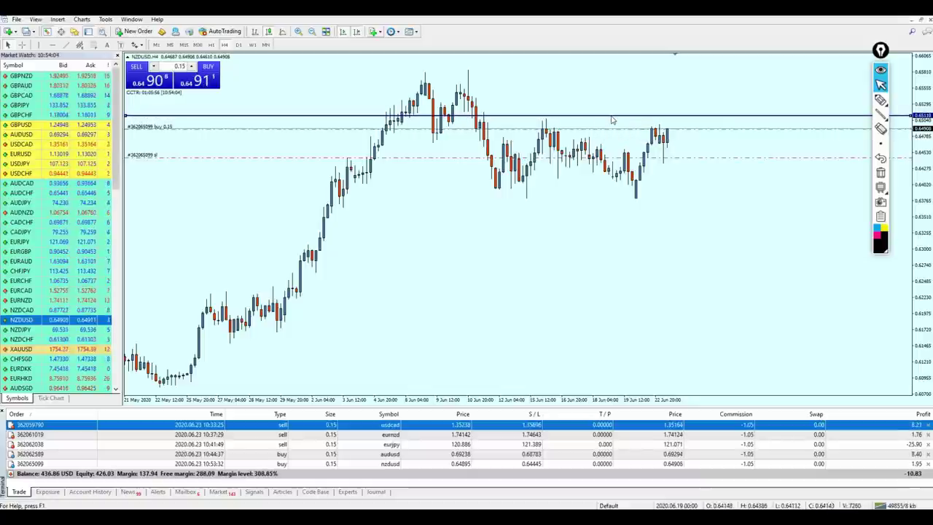
middle_click(676, 129)
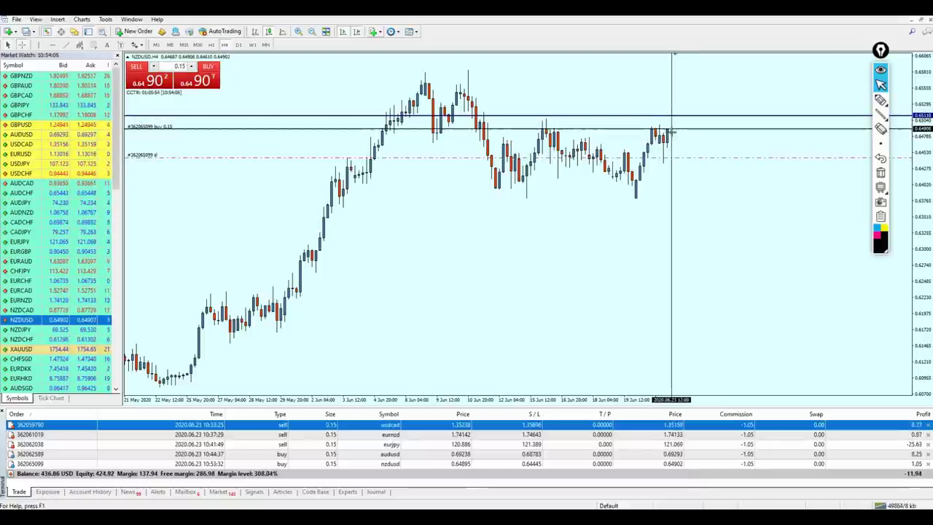
middle_click(678, 240)
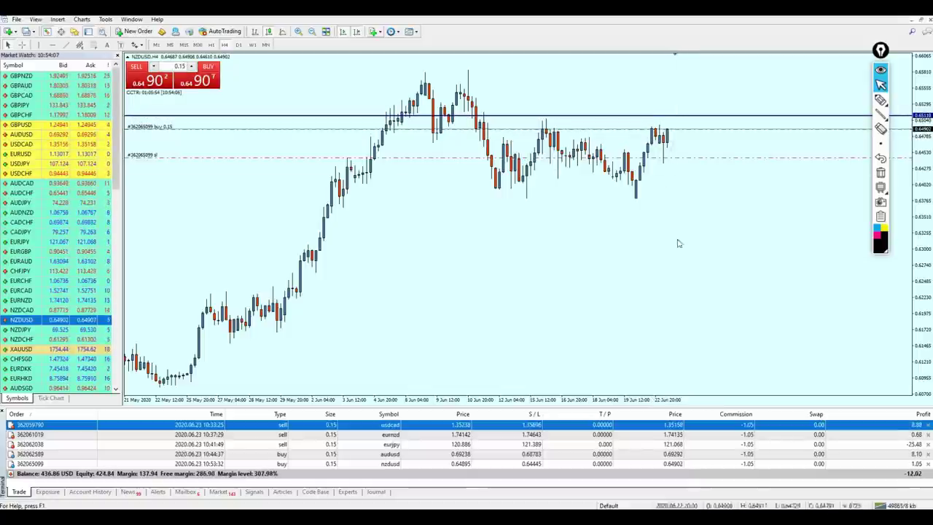
Load the EURJPY H4 chart, circle the earlier candles near the sell entry with the annotation pen, and clear the drawing.
click(727, 444)
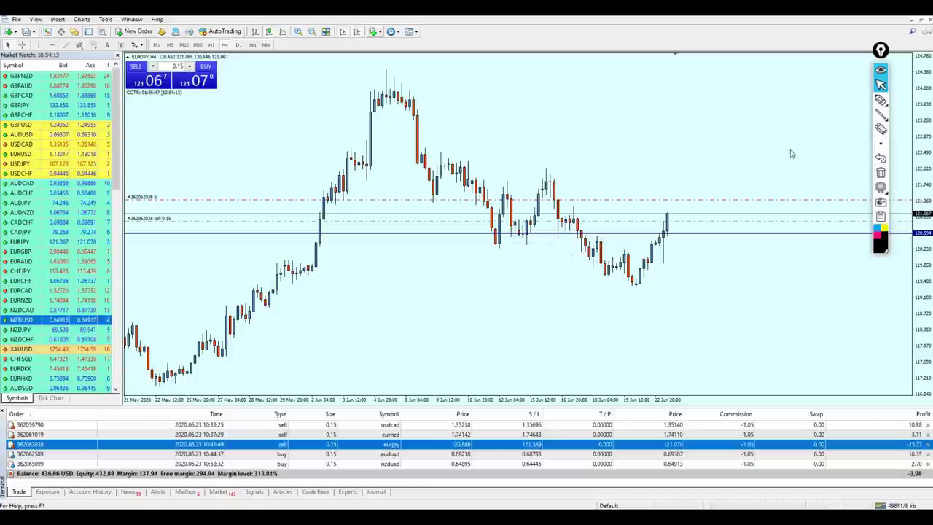
click(881, 101)
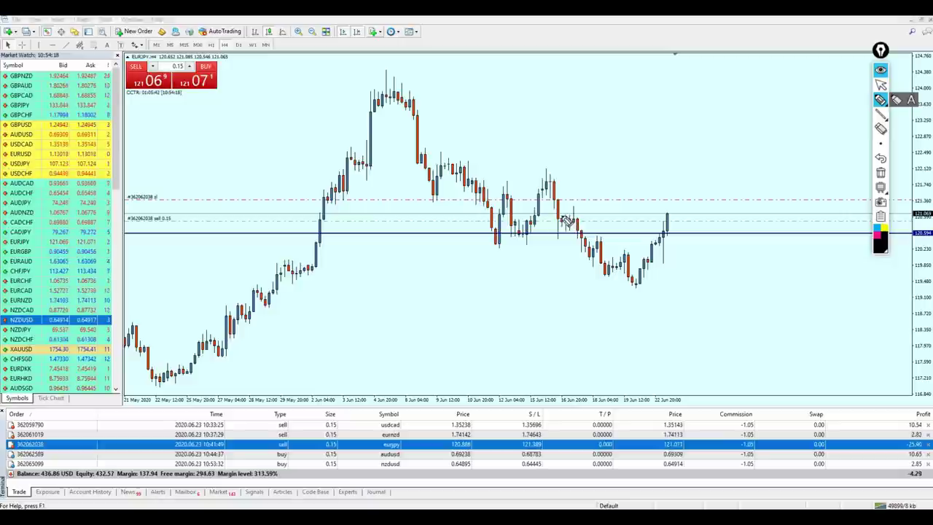
drag(566, 208, 572, 220)
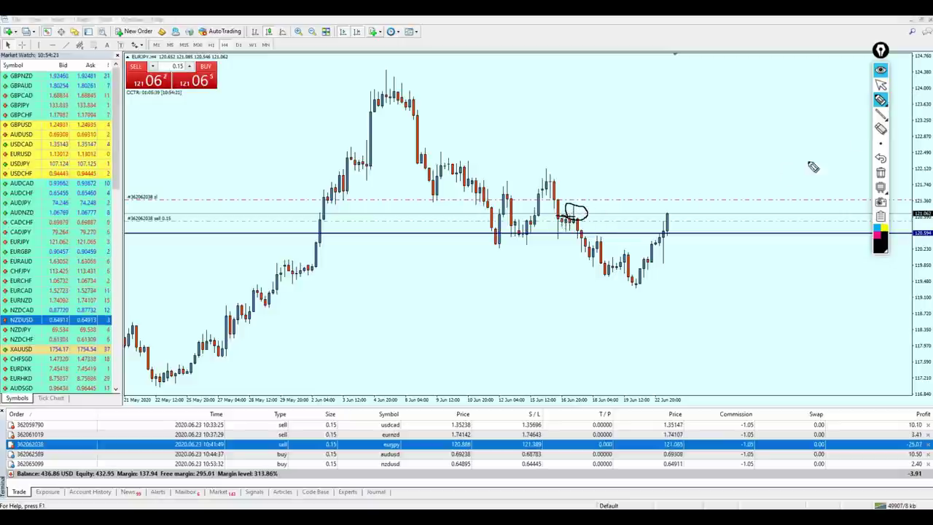
click(881, 85)
click(881, 172)
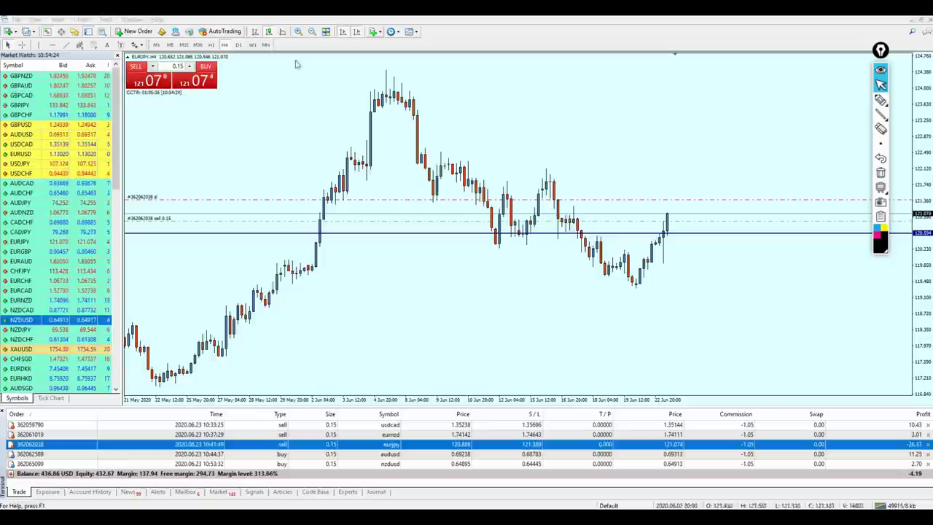
Switch the EURJPY chart to H1 and place a horizontal line at the current price, about 121.068.
click(211, 45)
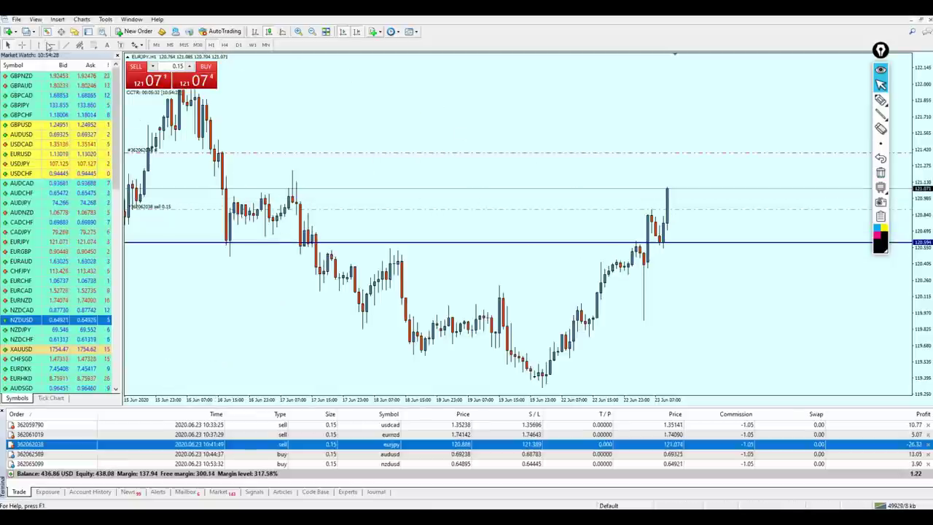
click(286, 190)
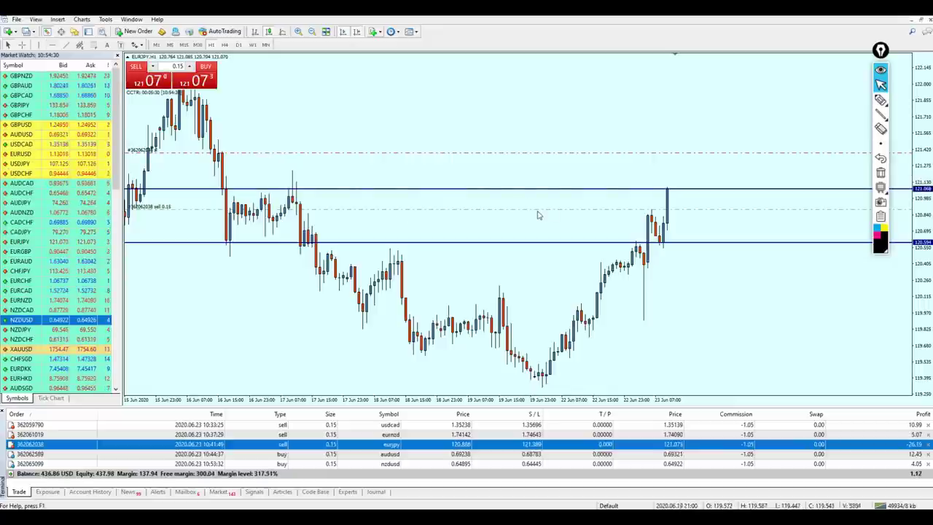
Annotate the EURJPY H1 chart with circled earlier touches, R1 and R2 labels and an arrow to the current price, and clear the drawing.
click(881, 100)
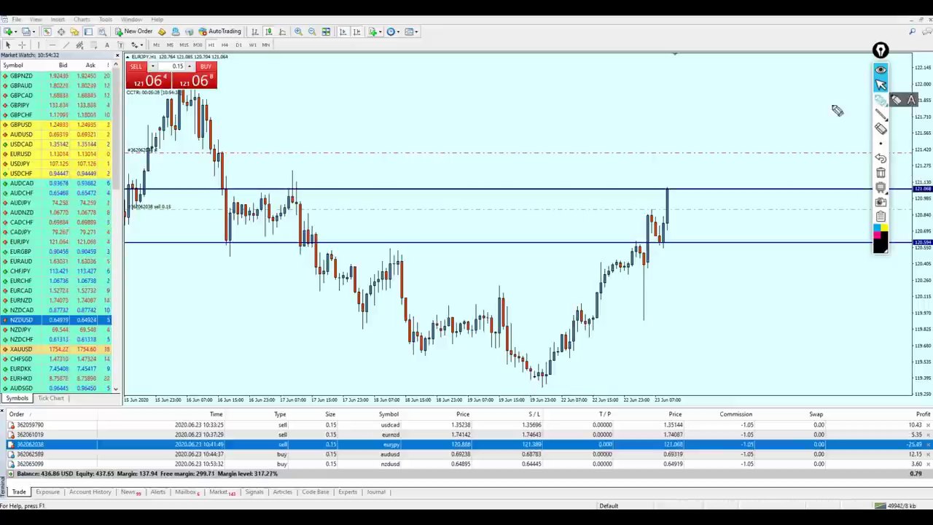
drag(293, 165, 276, 183)
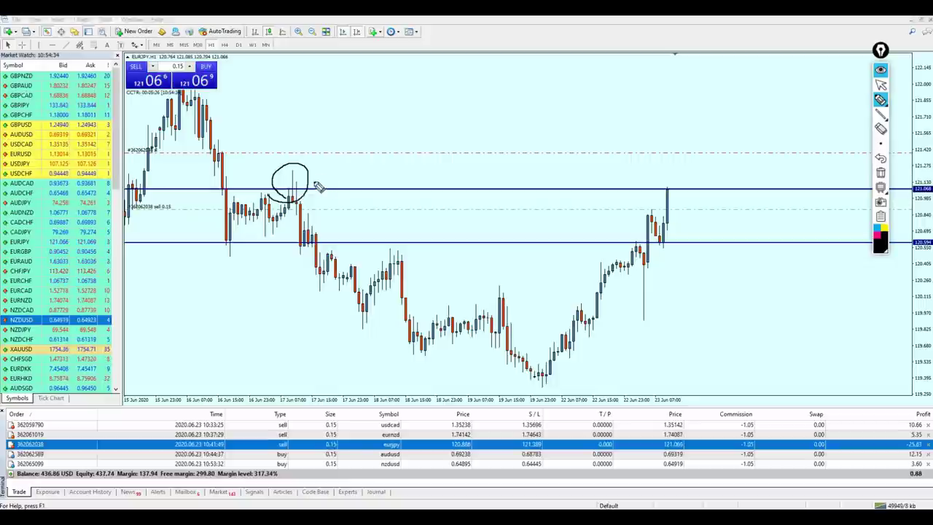
mouse_move(318, 144)
mouse_down()
mouse_move(321, 171)
mouse_move(342, 168)
mouse_up()
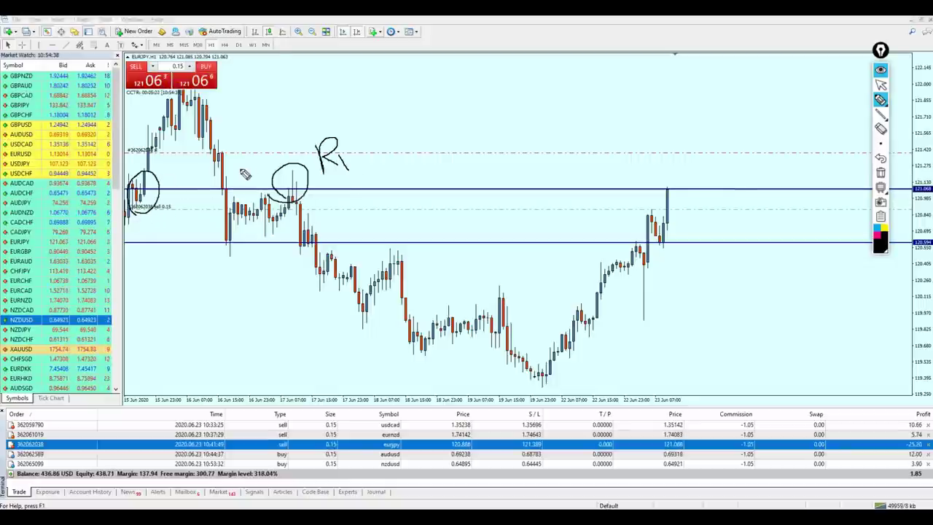
mouse_move(290, 169)
mouse_down()
mouse_move(575, 152)
mouse_move(661, 181)
mouse_move(717, 187)
mouse_up()
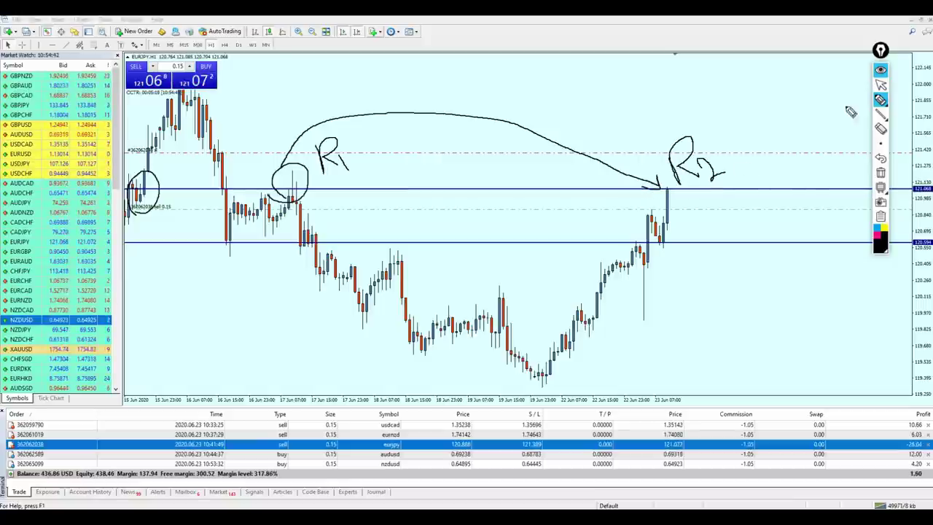
click(881, 172)
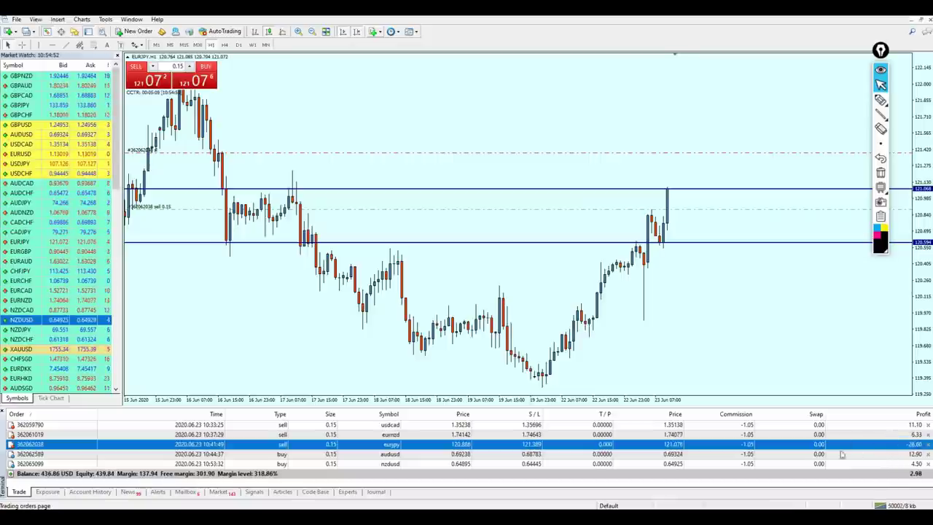
Review the H1 charts of the open USDCAD, EURNZD, AUDUSD and NZDUSD positions, ending on the EURJPY chart.
click(815, 425)
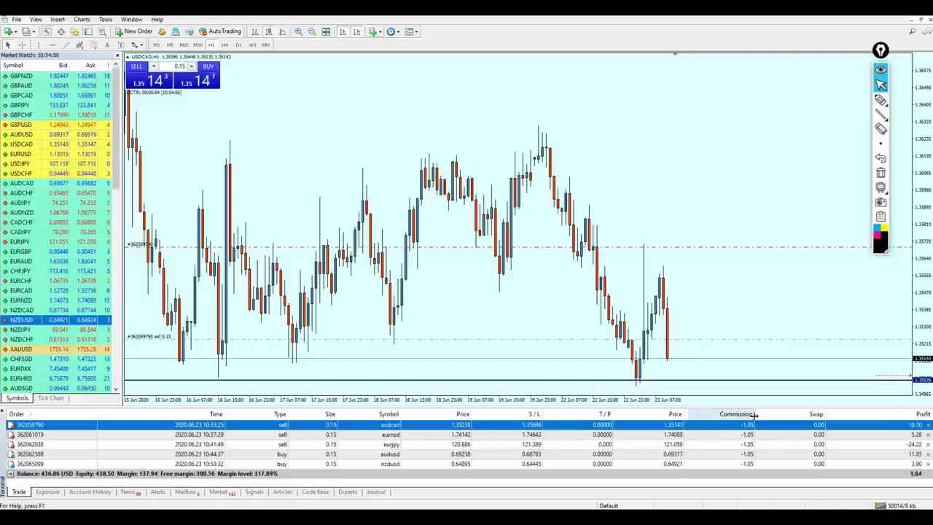
click(755, 436)
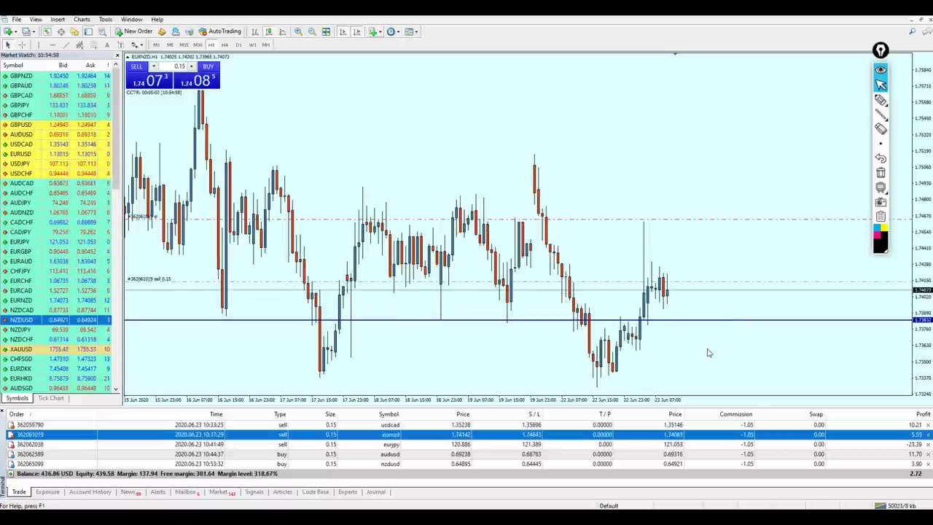
click(756, 454)
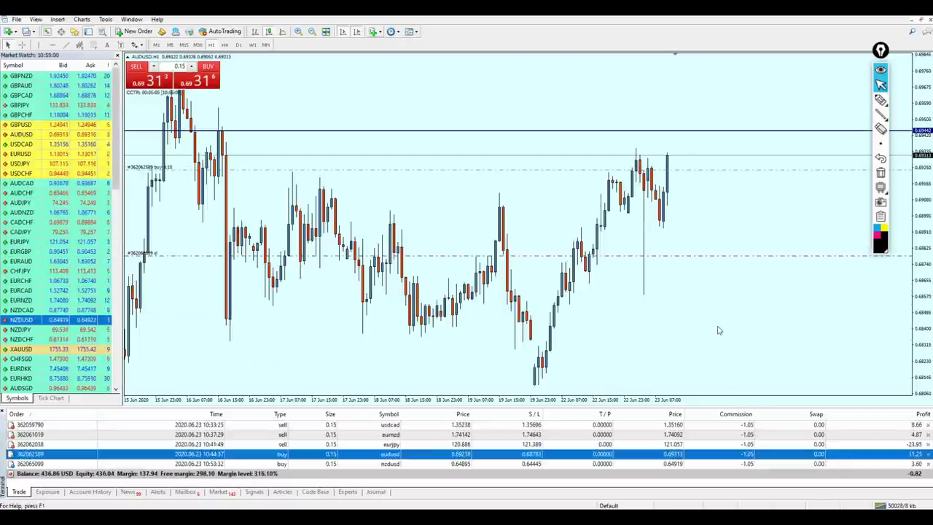
click(775, 463)
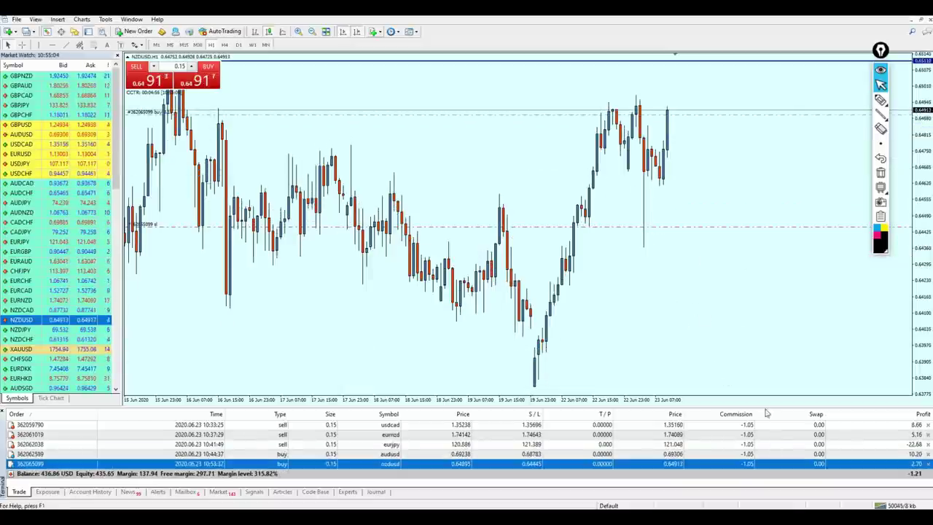
click(787, 444)
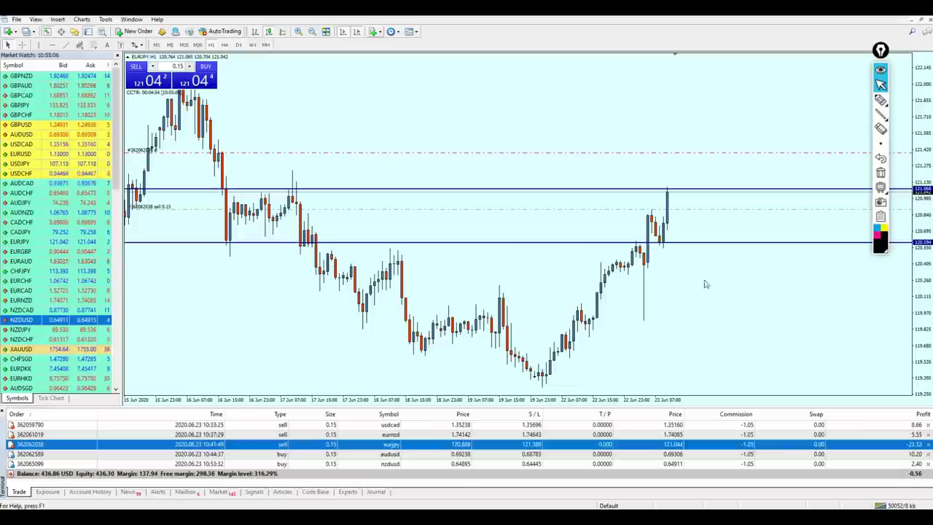
Inspect the upper EURJPY resistance line with the crosshair near the current price and around the earlier 17 June peak.
middle_click(672, 193)
middle_click(678, 194)
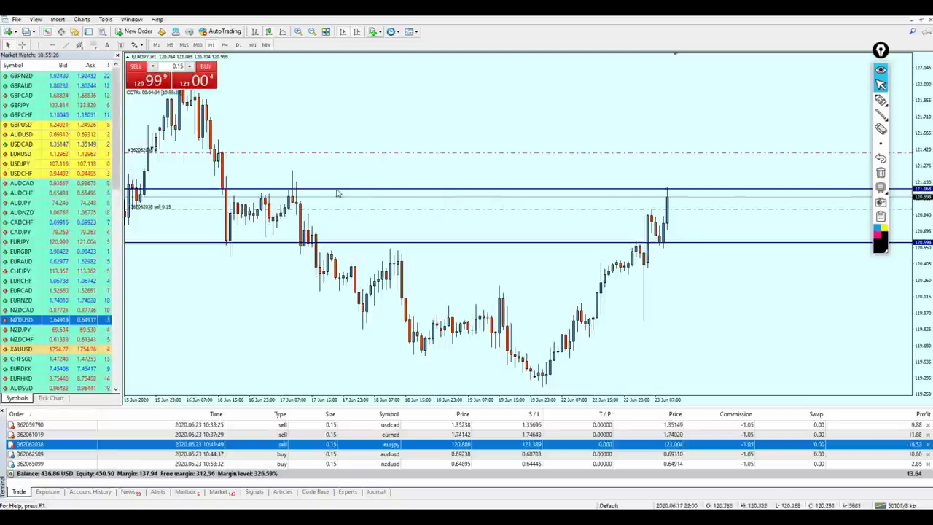
middle_click(400, 188)
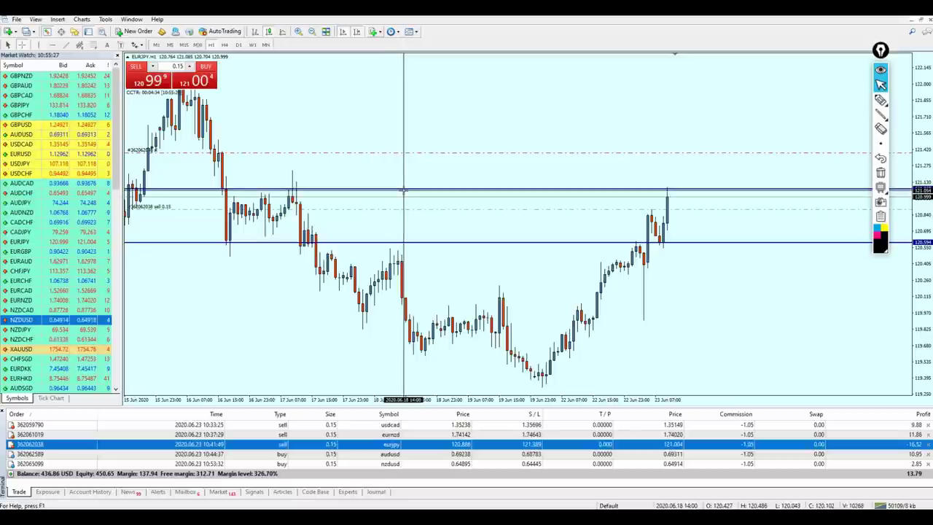
middle_click(403, 189)
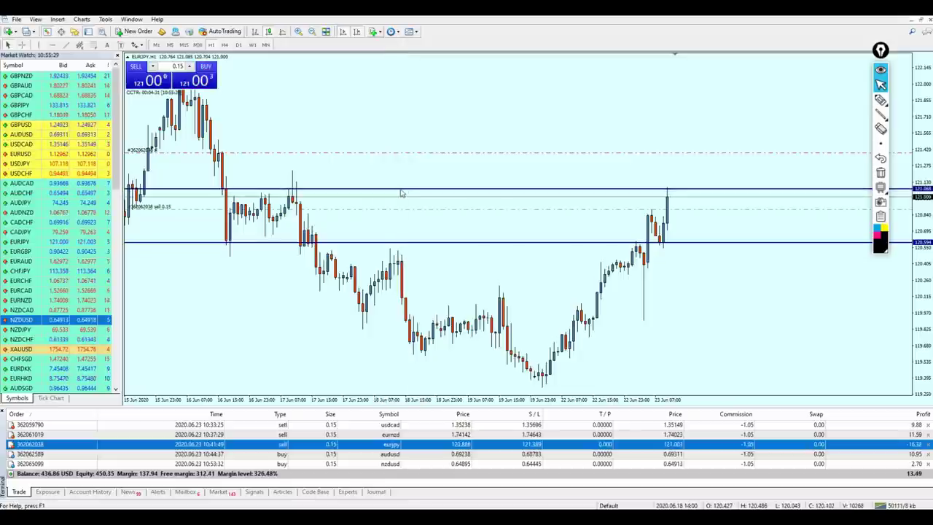
middle_click(304, 192)
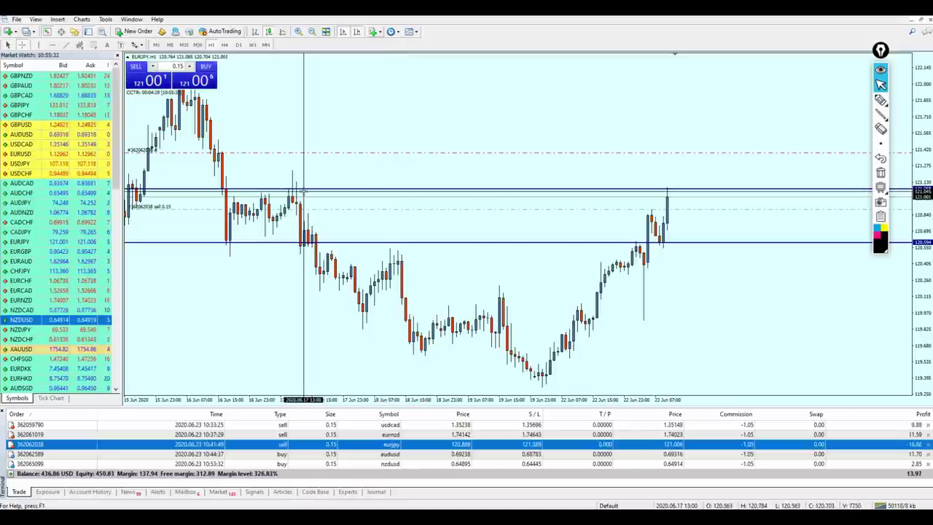
Circle the earlier EURJPY highs and link the 17 June peak to the current candle with a pen arrow, and clear the drawing.
click(881, 100)
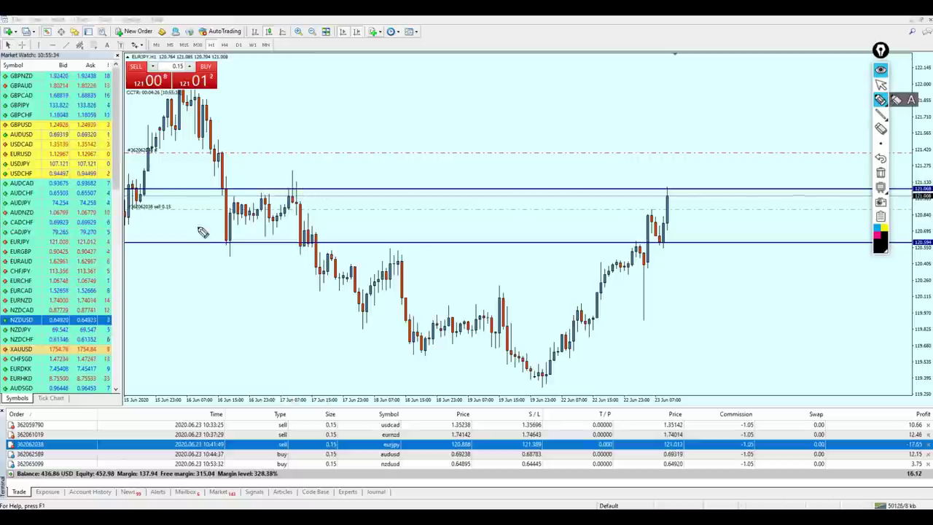
drag(281, 203, 558, 167)
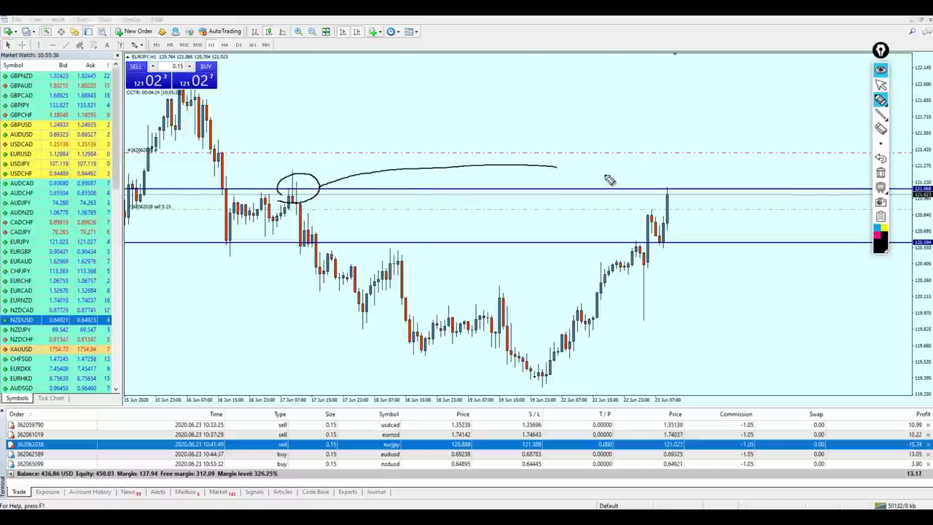
drag(610, 180, 667, 198)
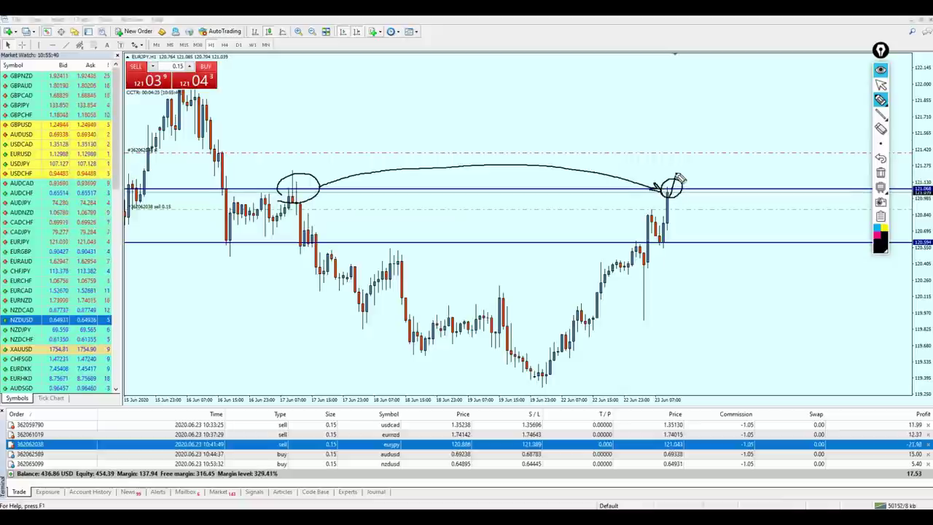
drag(676, 169, 668, 199)
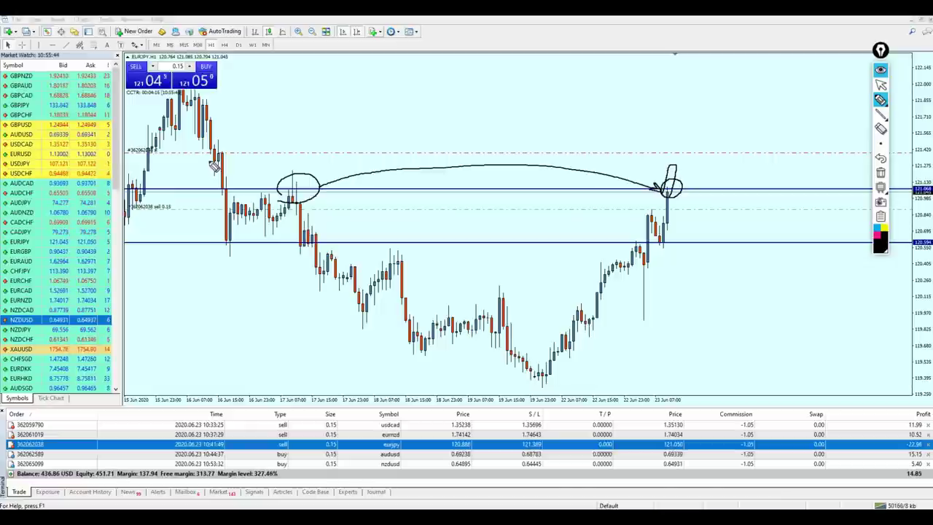
drag(237, 146, 212, 162)
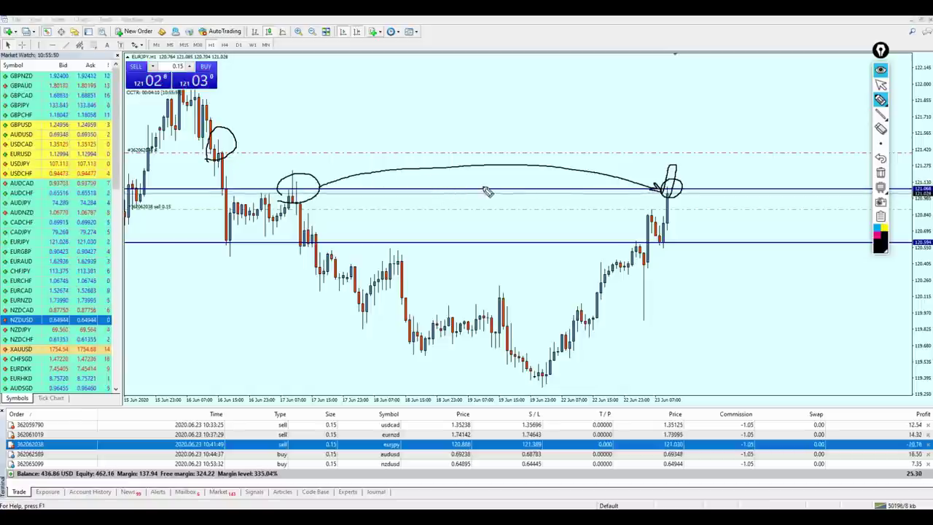
click(882, 85)
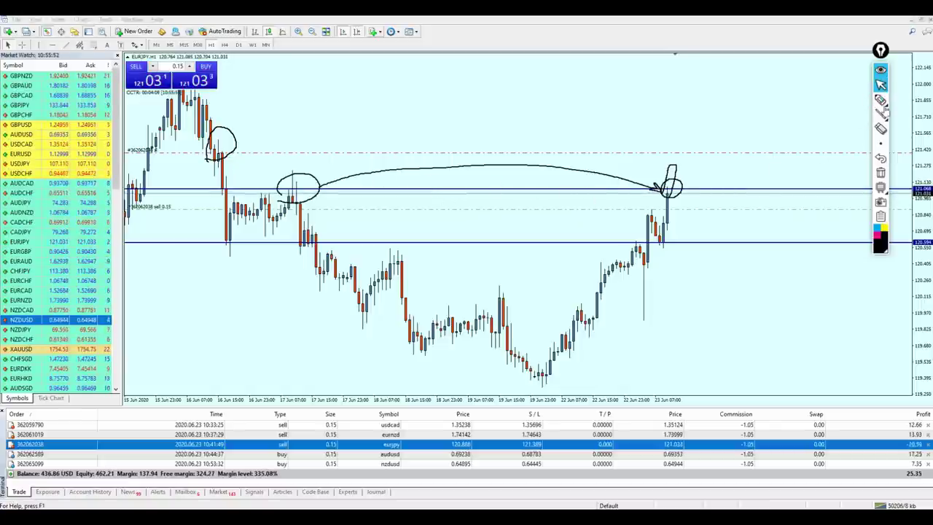
click(880, 172)
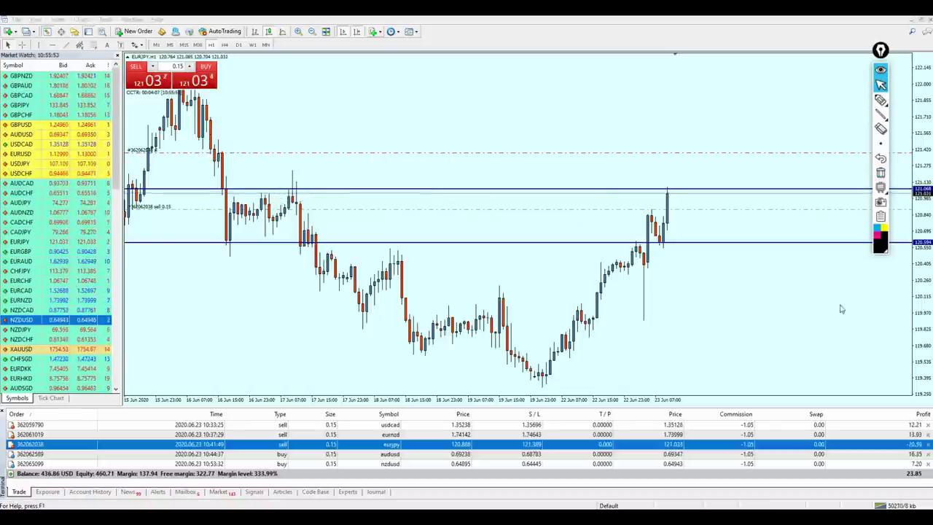
Load the AUDUSD chart and measure the distance from the buy entry to the current price.
click(902, 455)
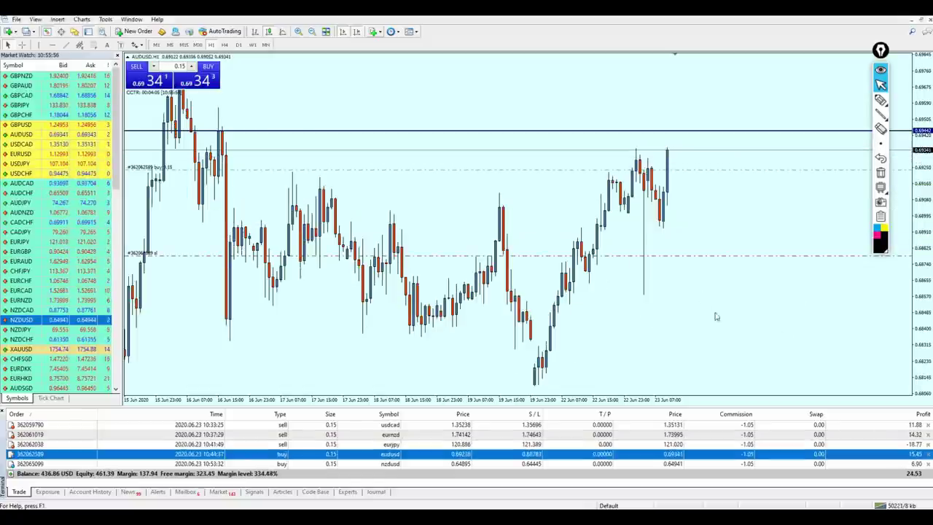
middle_click(661, 204)
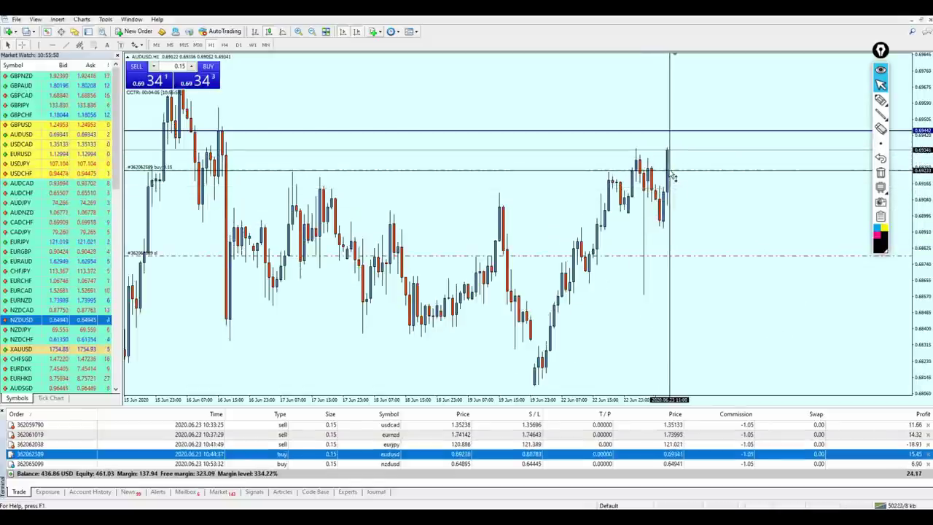
drag(670, 170, 671, 151)
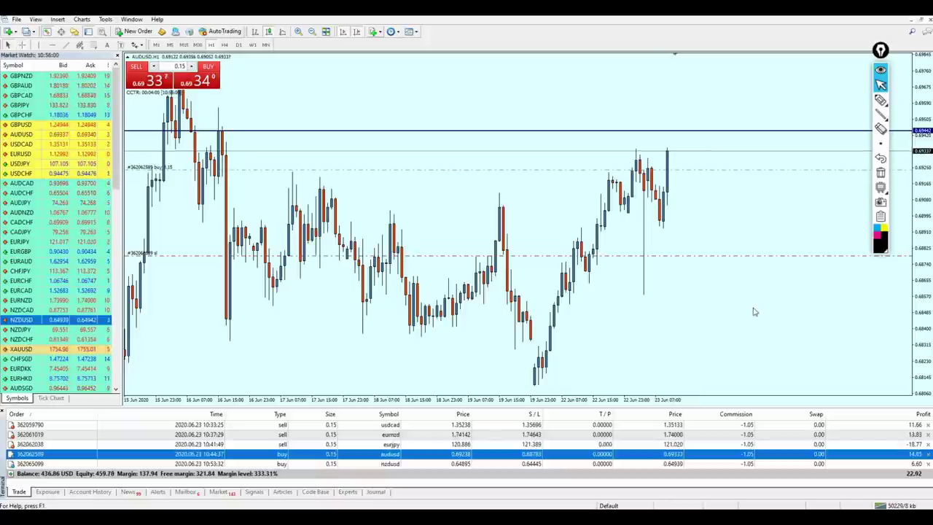
View the EURNZD chart, and measure the distance from the sell entry to the current price on the USDCAD chart.
click(840, 436)
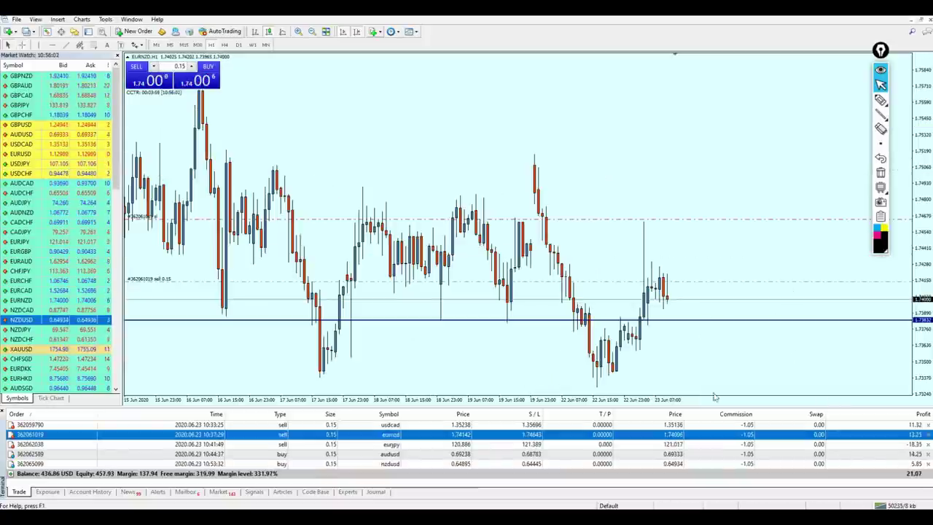
click(736, 425)
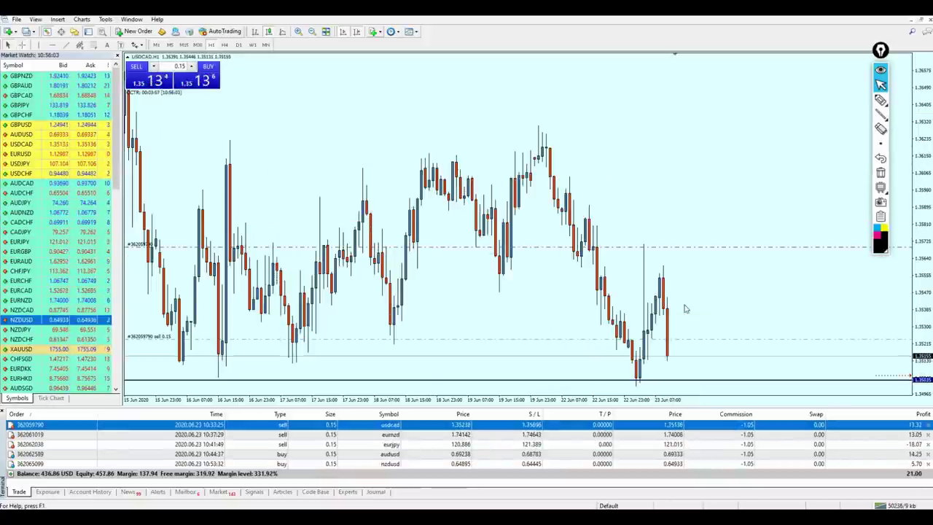
middle_click(672, 357)
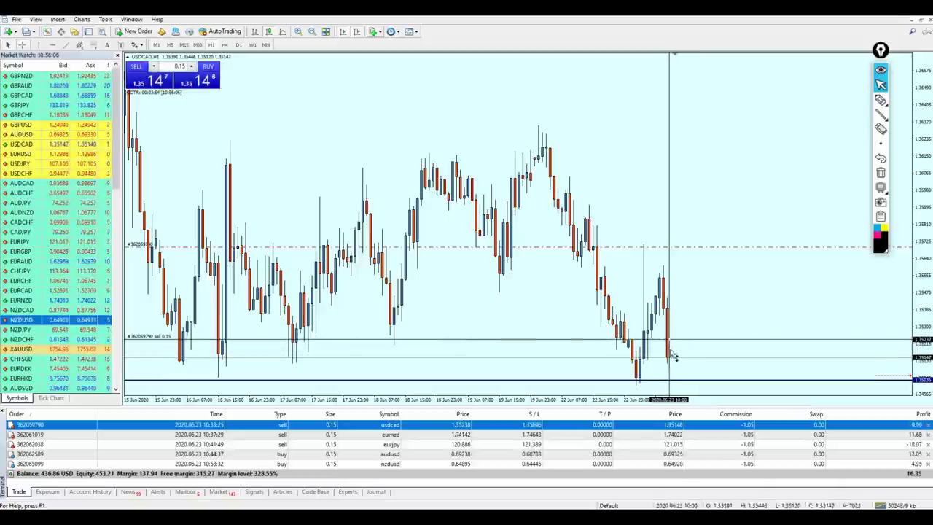
middle_click(670, 358)
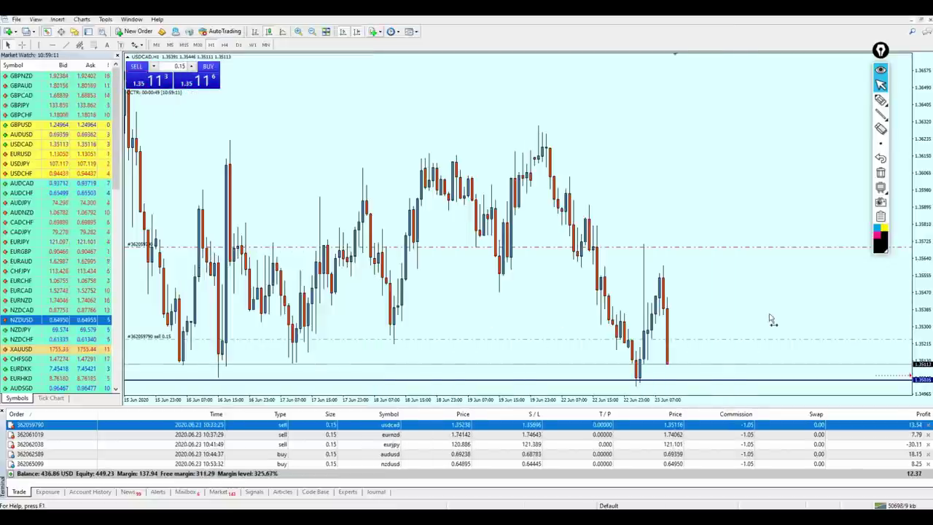
click(772, 318)
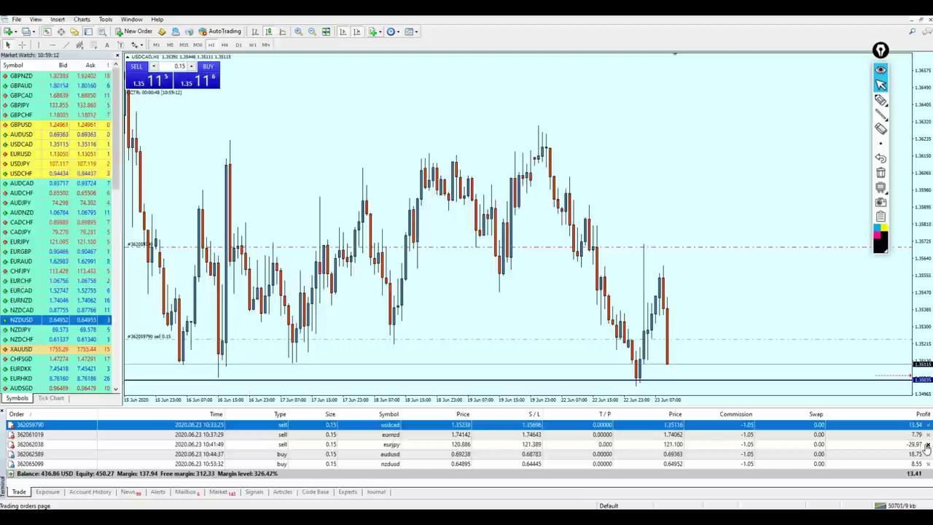
Close the open EURJPY sell position and check the EUR/JPY closing instruction in the XTREME PREMIUM Signals channel in Telegram.
click(897, 444)
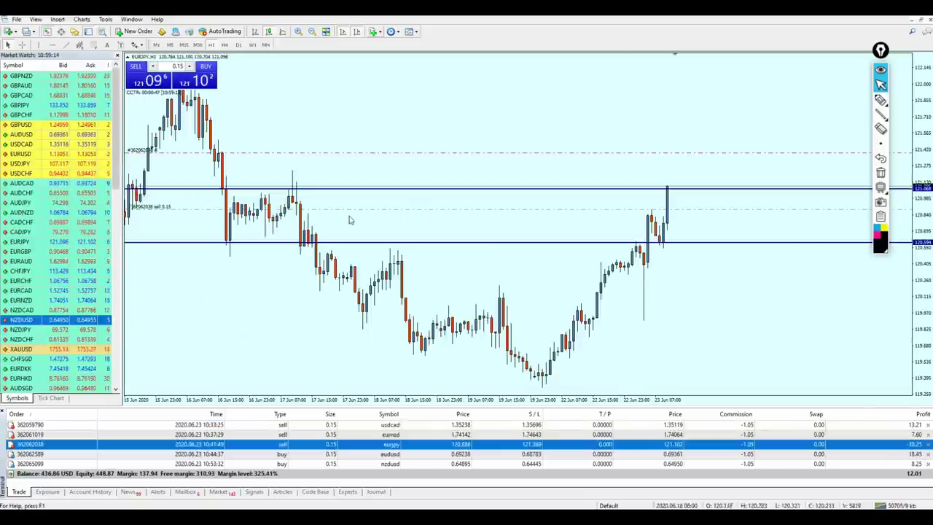
click(928, 446)
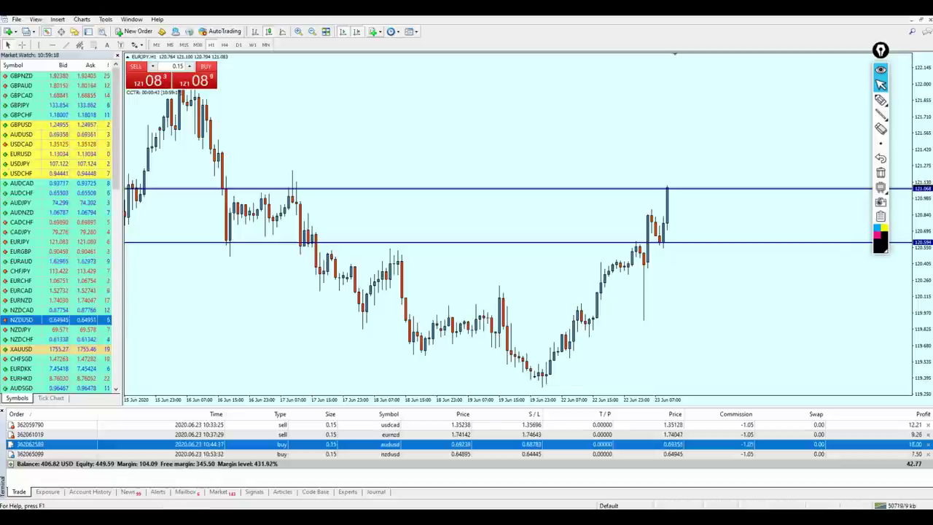
click(321, 517)
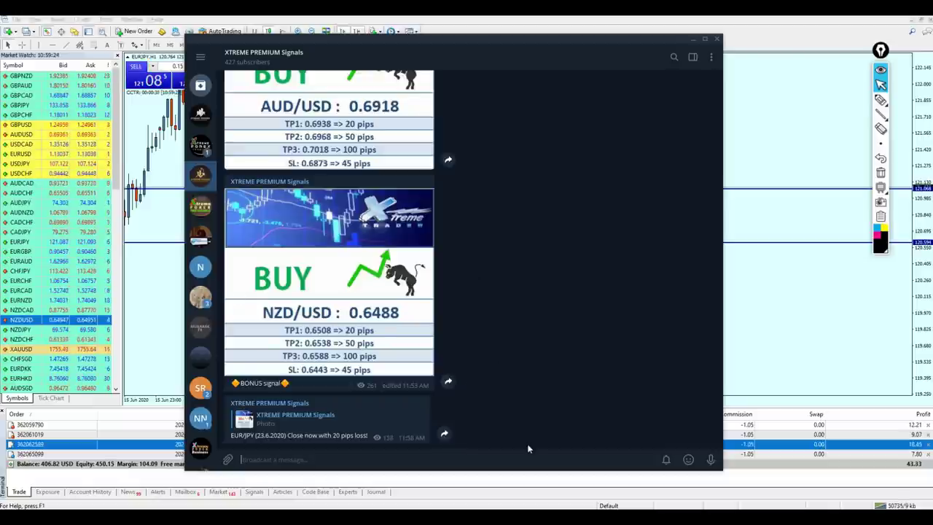
click(776, 369)
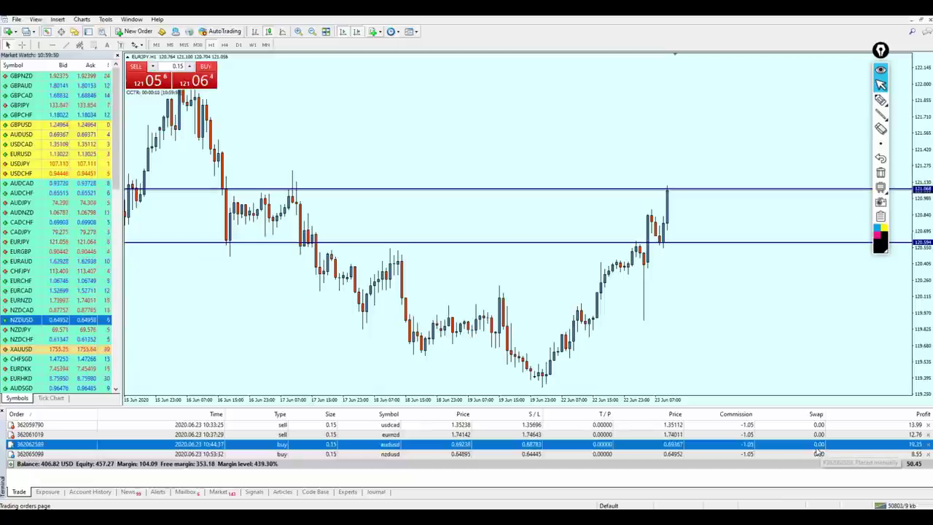
Return to the AUDUSD H1 chart in MetaTrader and measure the current price's distance from the buy entry again.
drag(818, 447, 754, 292)
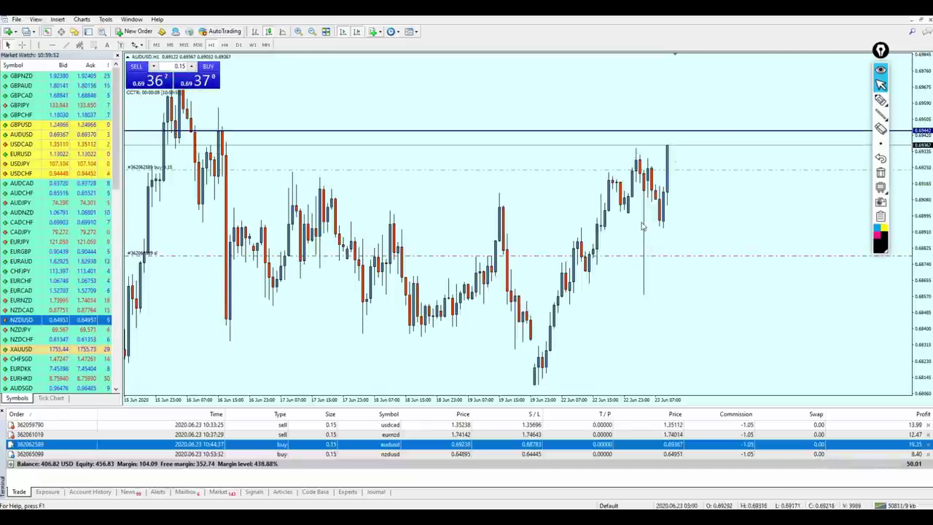
middle_click(675, 188)
drag(670, 171, 672, 146)
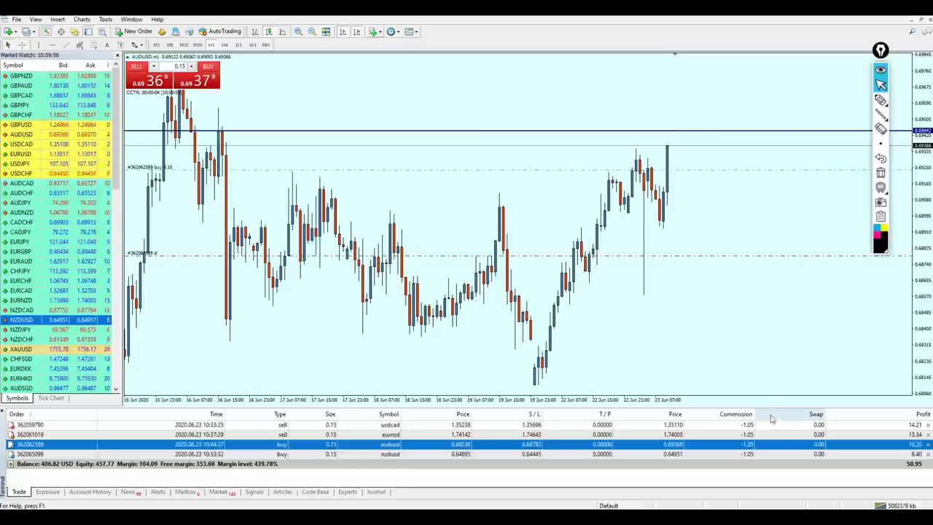
Load the USDCAD and EURNZD charts in turn, and measure from each sell entry to the current price.
drag(766, 424, 695, 279)
middle_click(612, 309)
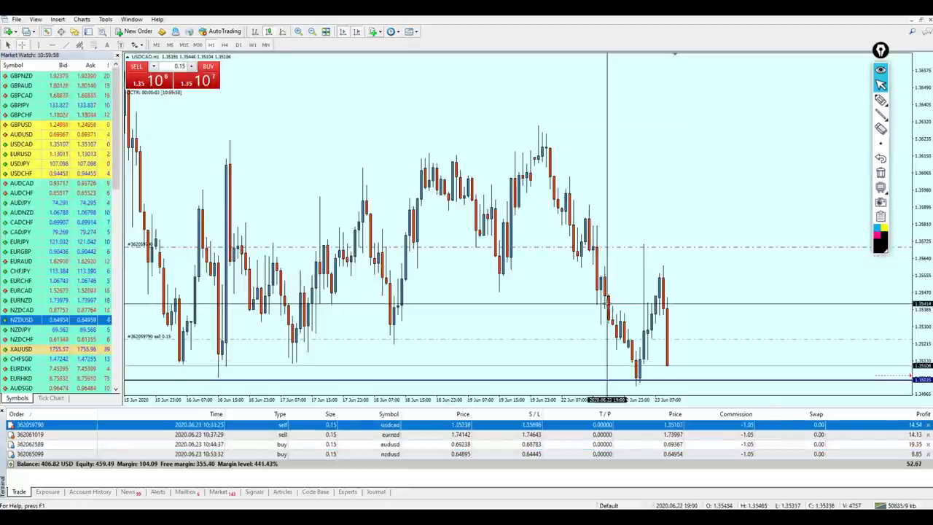
drag(672, 341, 668, 367)
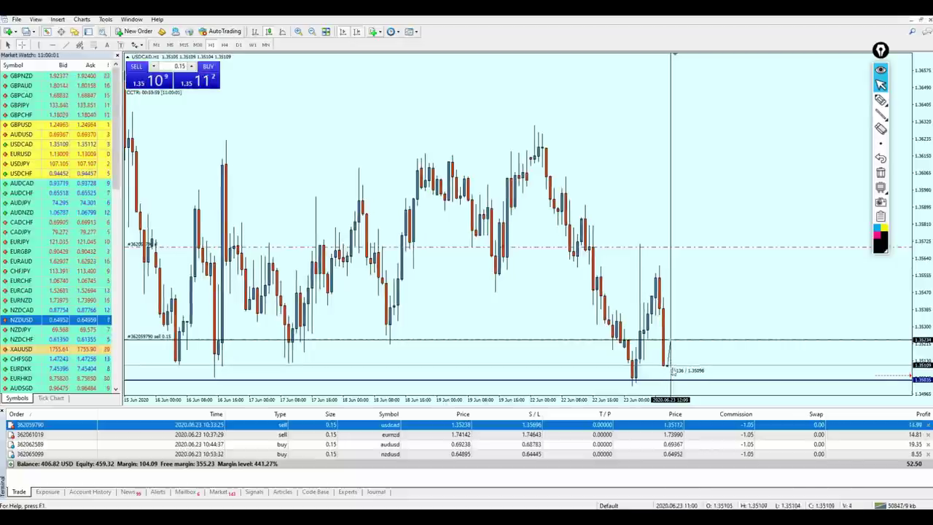
click(854, 436)
middle_click(662, 302)
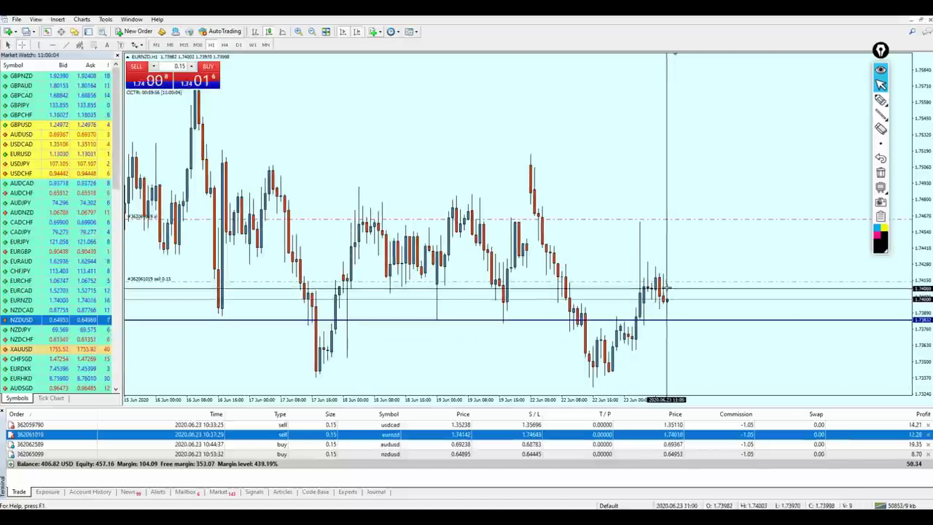
drag(666, 281, 673, 302)
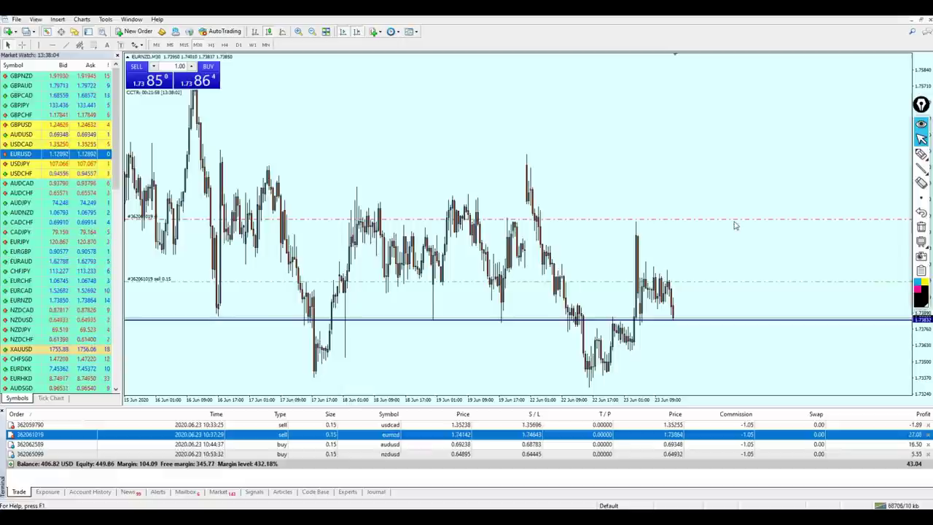
Measure from the EURNZD sell entry to the current price on M30, and check the latest XTREME PREMIUM Signals messages in Telegram.
key(plus)
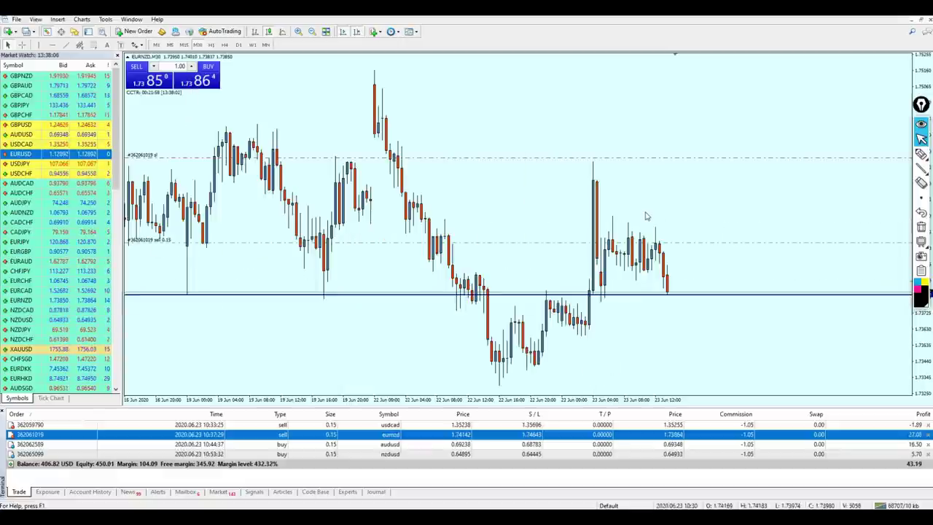
middle_click(650, 235)
drag(658, 244, 671, 296)
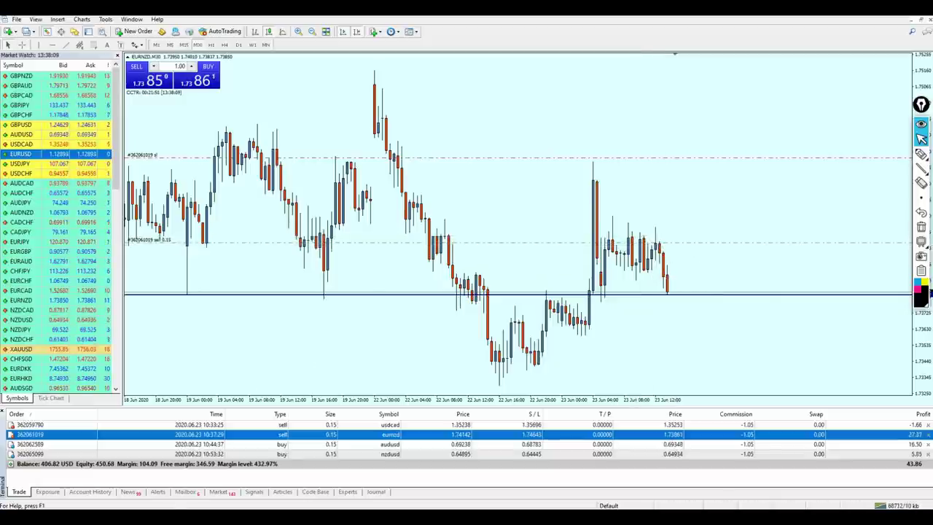
click(211, 517)
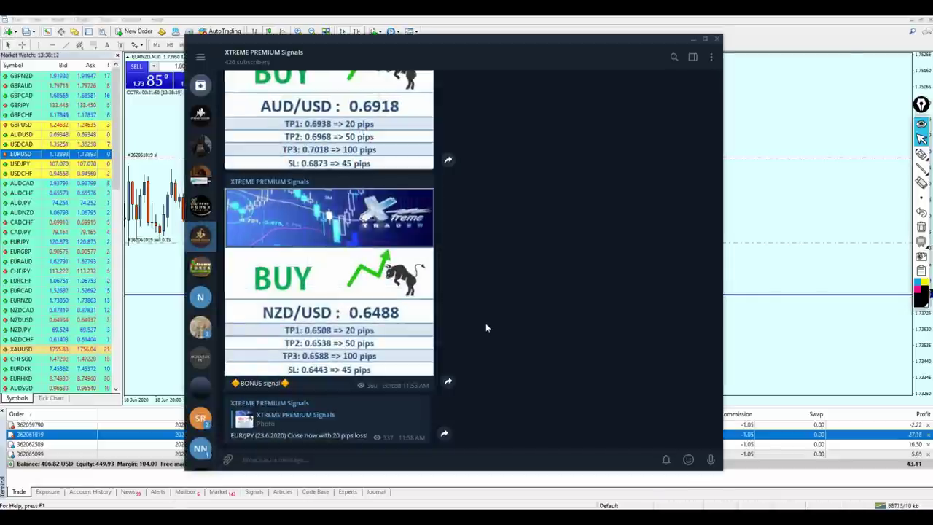
click(773, 259)
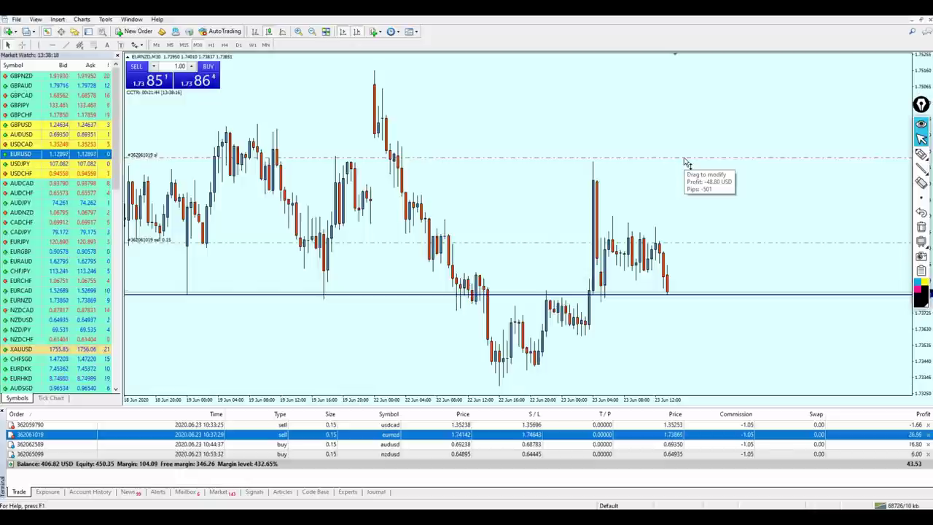
Lower the EURNZD sell position's stop loss below the entry price to 1.73993, 1.73947 and finally 1.73918.
drag(685, 157, 709, 271)
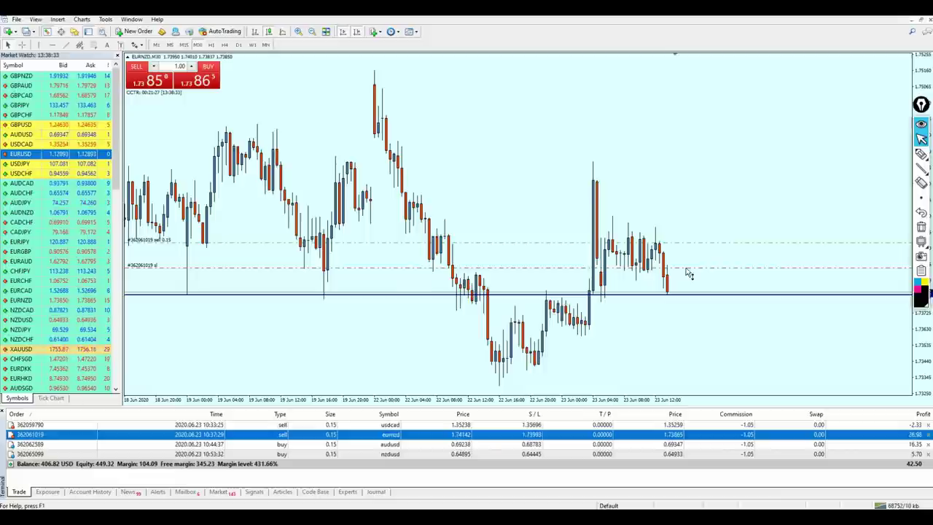
drag(689, 270, 688, 278)
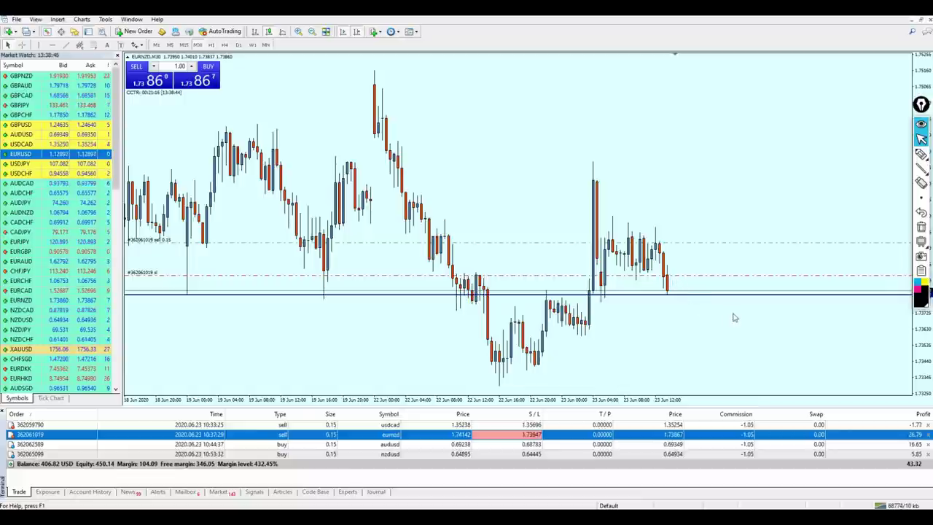
middle_click(677, 292)
drag(674, 294, 678, 282)
Sketch a downward arrow from the current EURNZD price to illustrate a further drop, and clear the drawing.
click(921, 154)
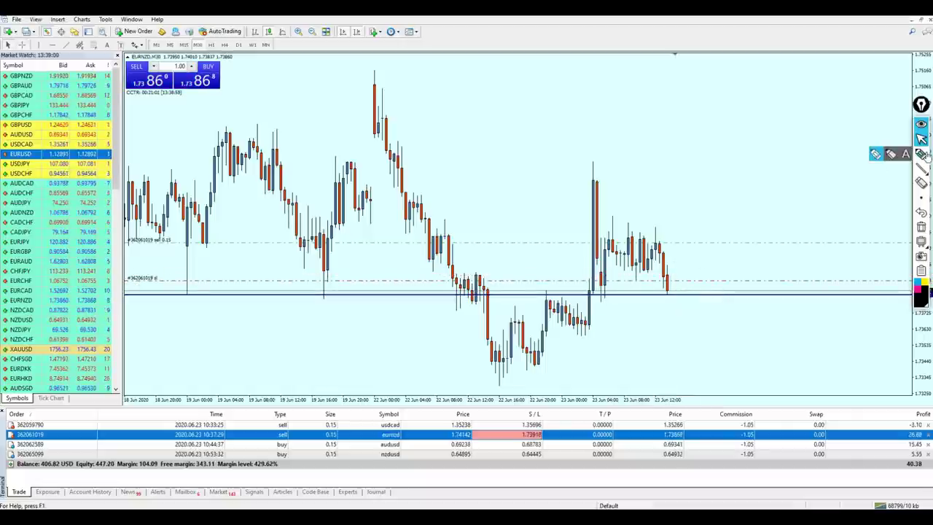
drag(669, 294, 668, 334)
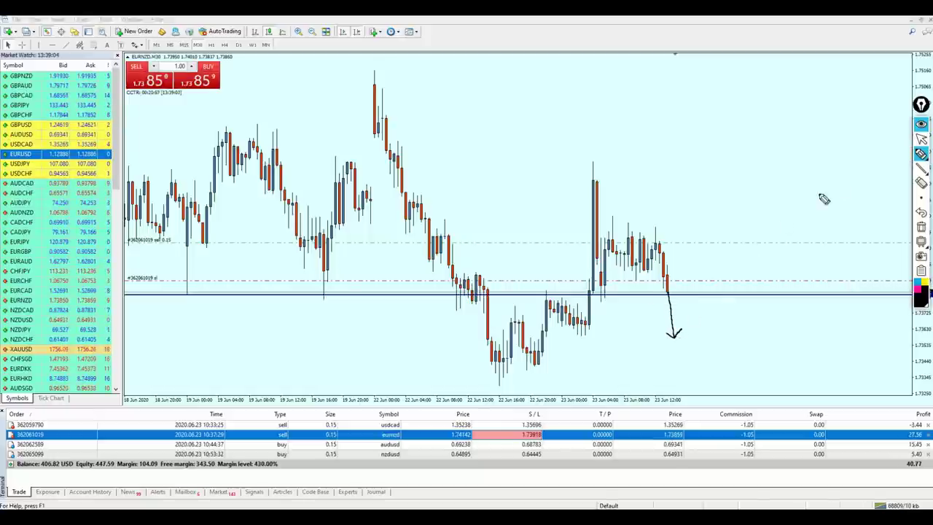
click(922, 139)
click(922, 227)
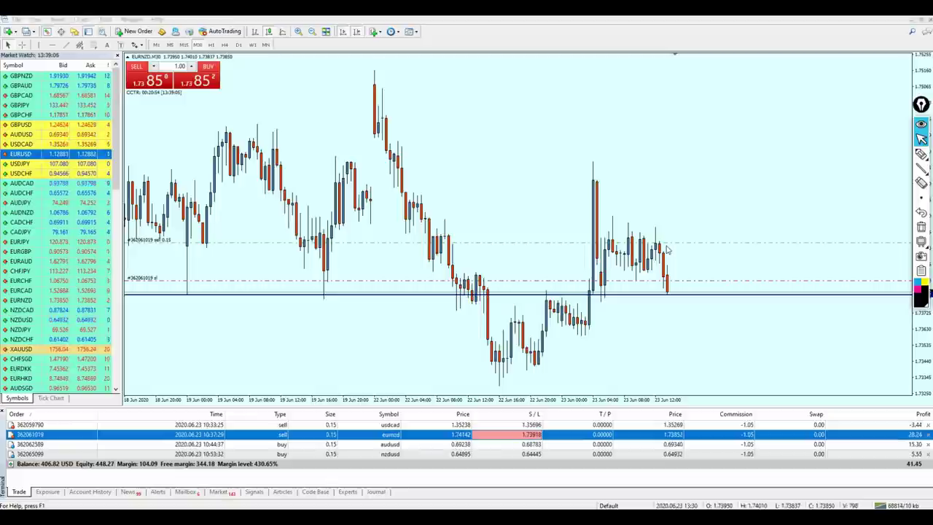
Try a take profit at 1.73713 and 1.73676 on the EURNZD sell position, and cancel it.
drag(665, 244, 663, 315)
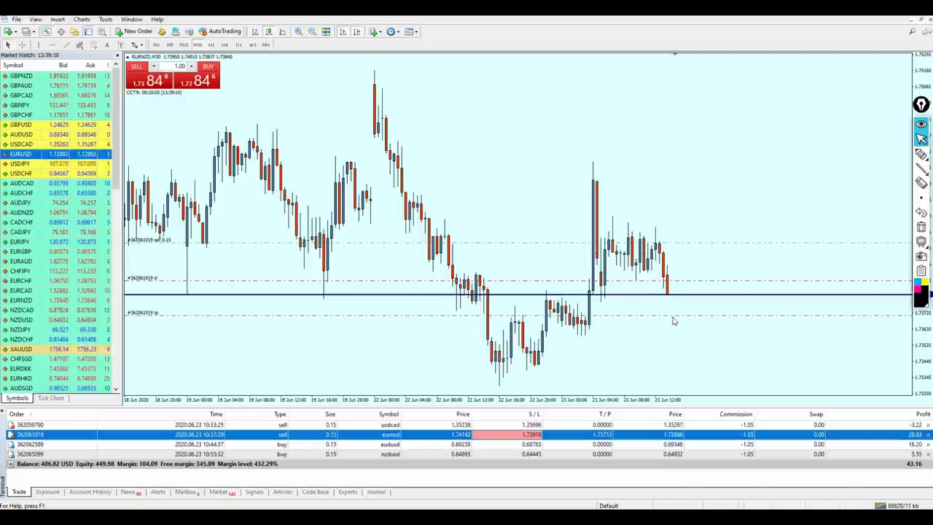
drag(671, 318, 674, 321)
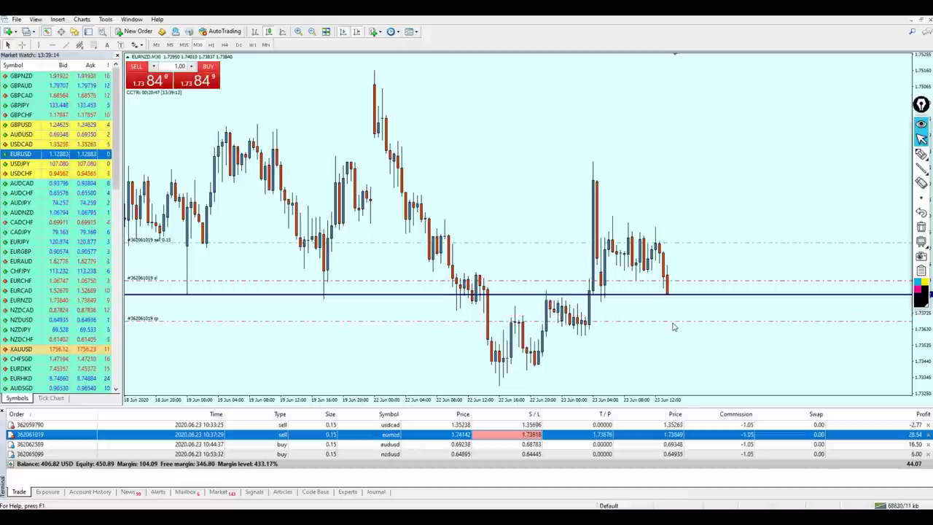
right_click(673, 322)
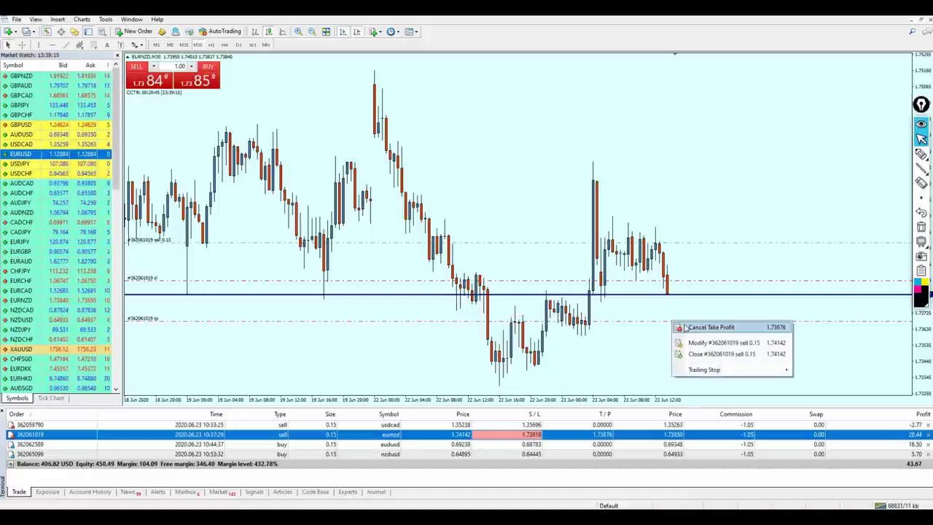
click(693, 327)
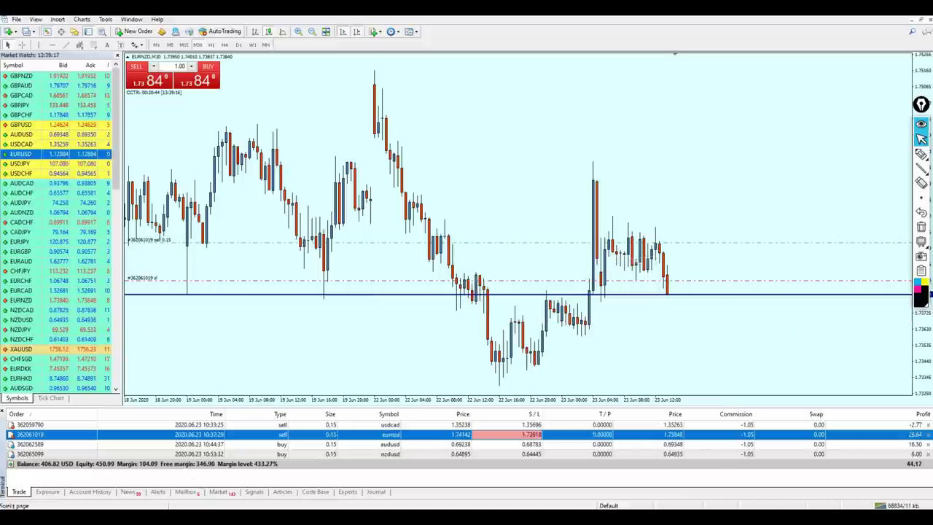
Look up the second target of the EUR/NZD sell signal in the XTREME PREMIUM Signals channel in Telegram, and return to MetaTrader.
click(157, 519)
scroll(310, 329, up, 10)
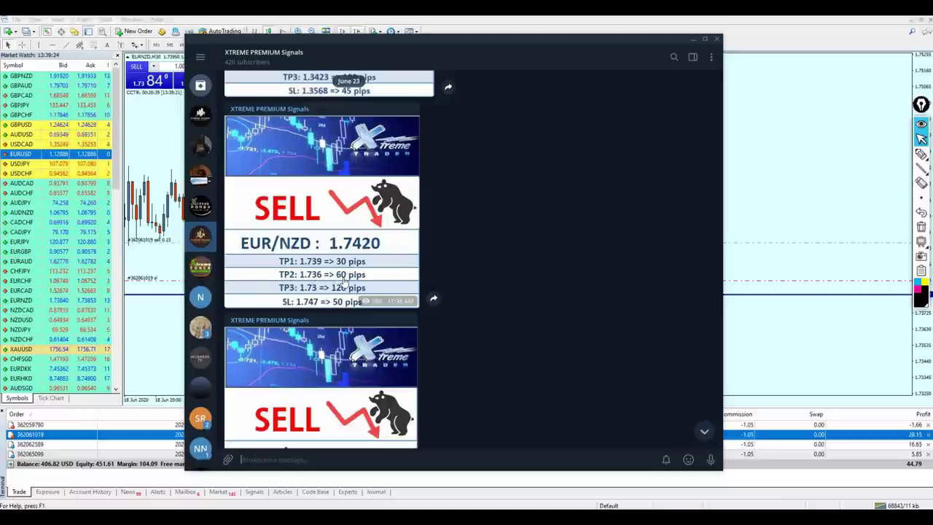
key(alt+Tab)
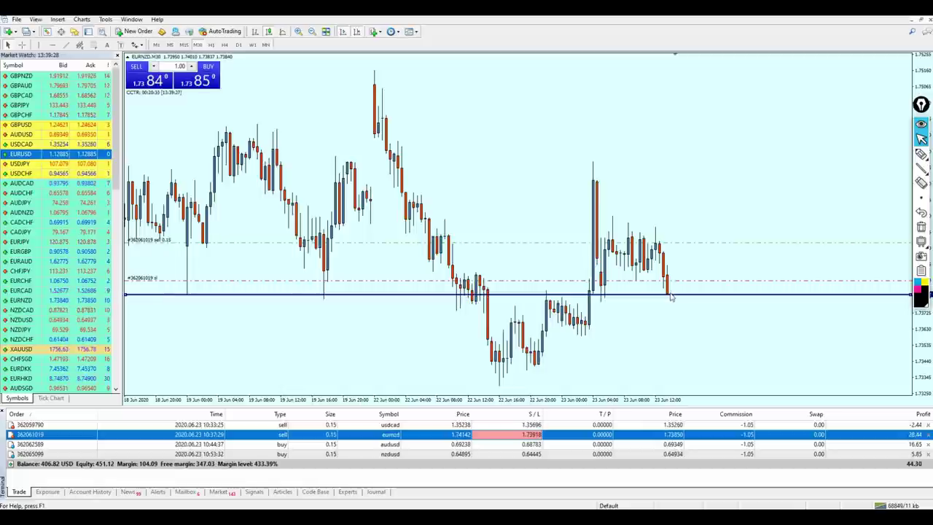
Move the EURNZD chart's horizontal target line to 1.73543, 60 pips below the sell entry, and lower the position's stop loss to 1.73886.
middle_click(672, 295)
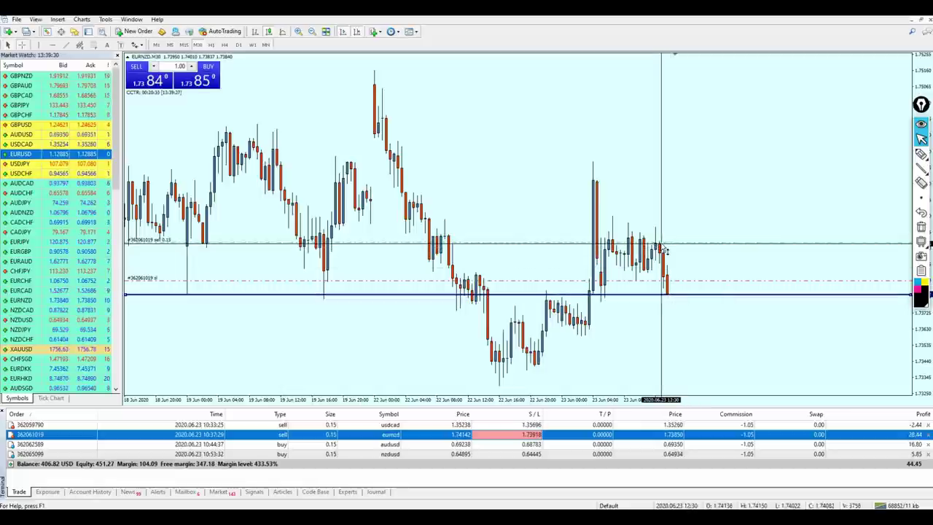
drag(661, 244, 674, 346)
drag(678, 296, 680, 246)
middle_click(674, 351)
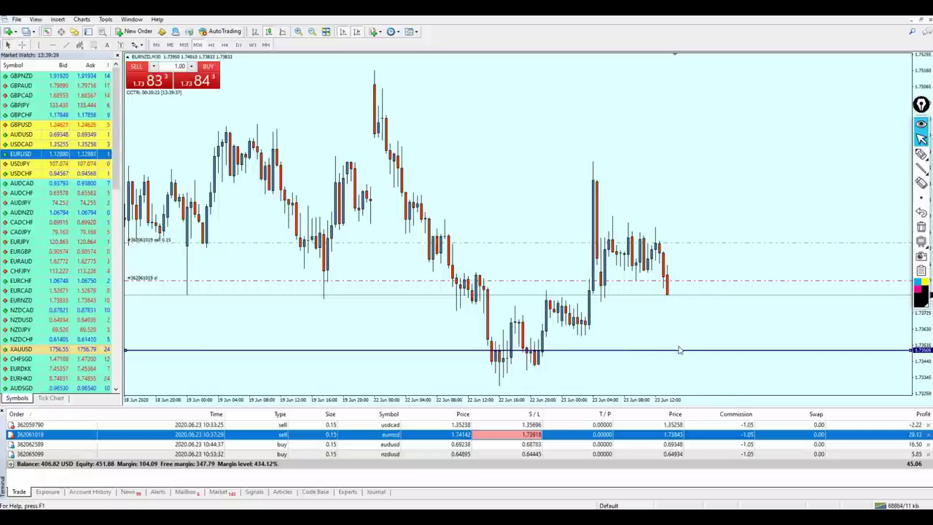
drag(678, 350, 689, 243)
middle_click(679, 345)
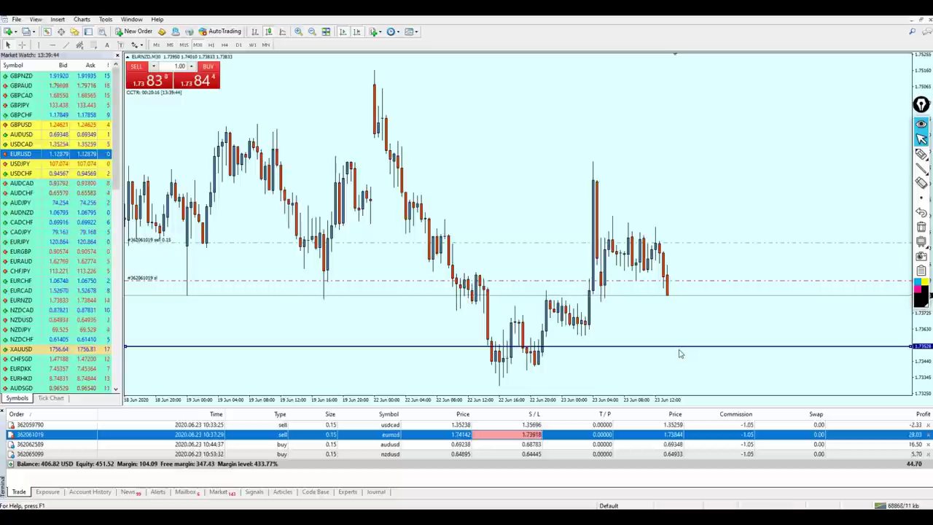
middle_click(679, 345)
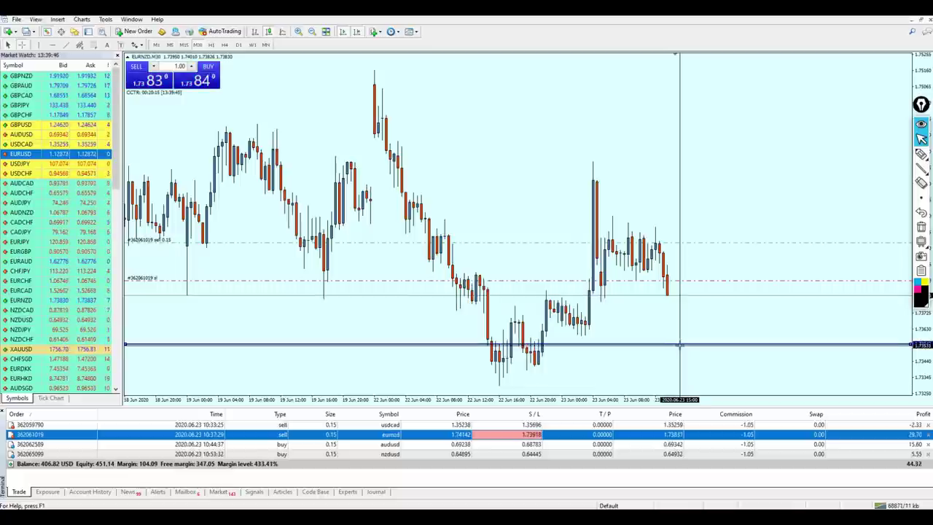
drag(680, 345, 682, 244)
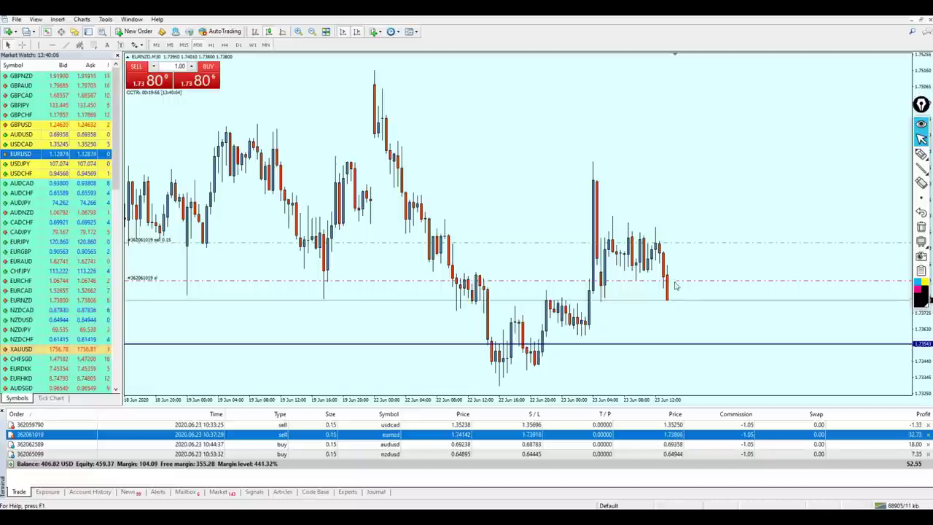
drag(675, 283, 677, 290)
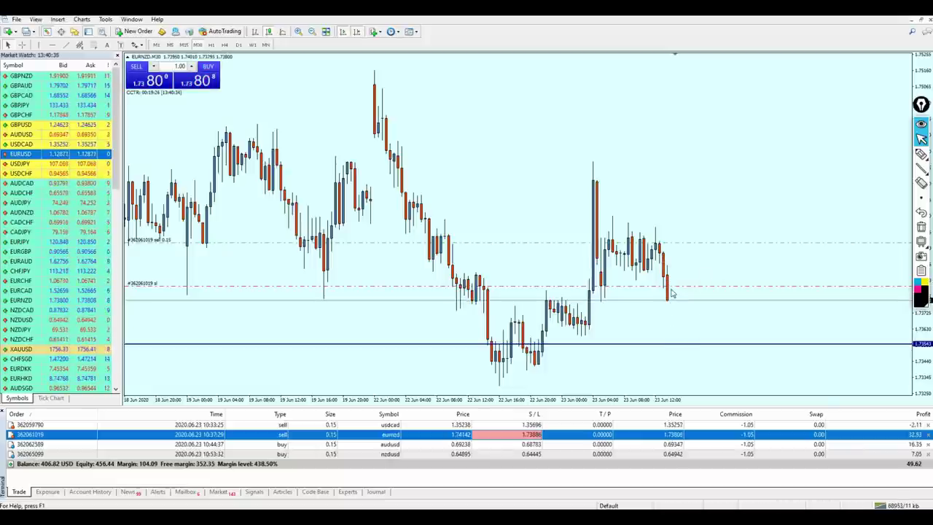
Review the AUDUSD, NZDUSD and USDCAD charts of the open positions, and return to the EURNZD chart.
click(776, 445)
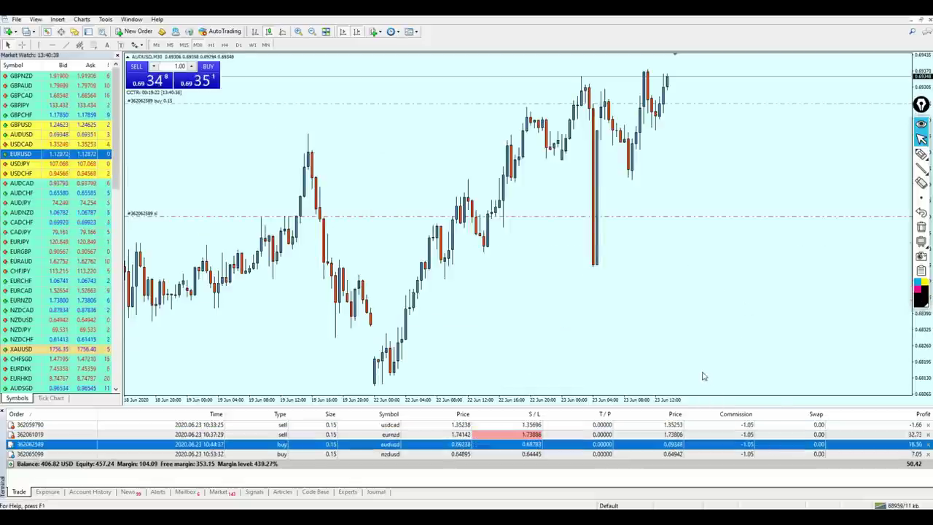
key(minus)
click(702, 453)
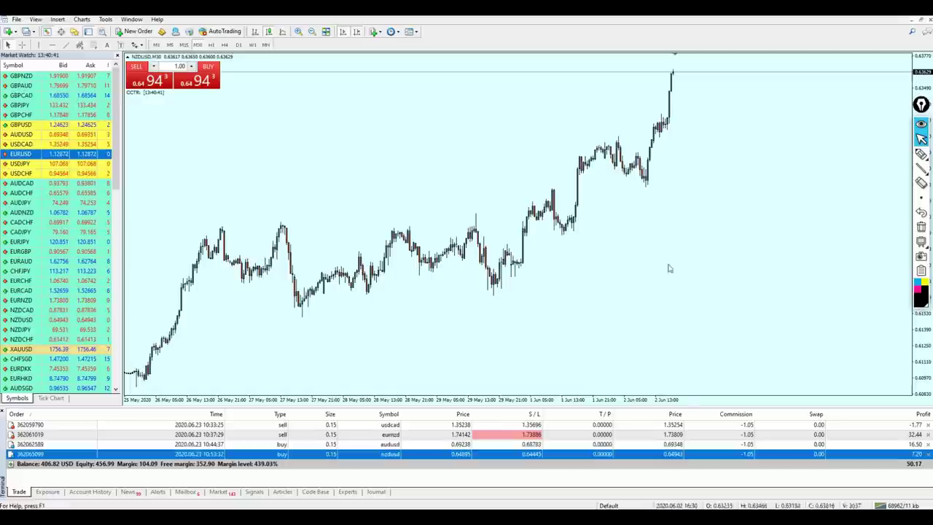
key(minus)
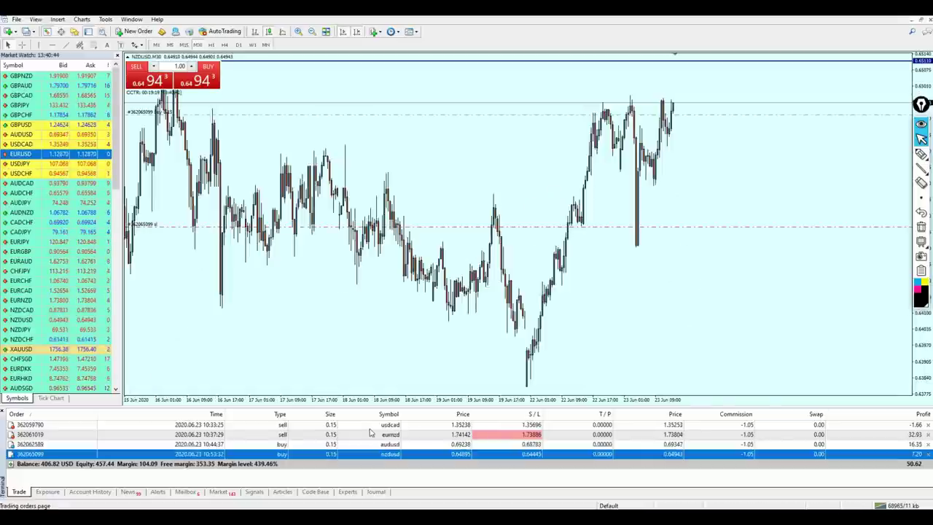
click(527, 425)
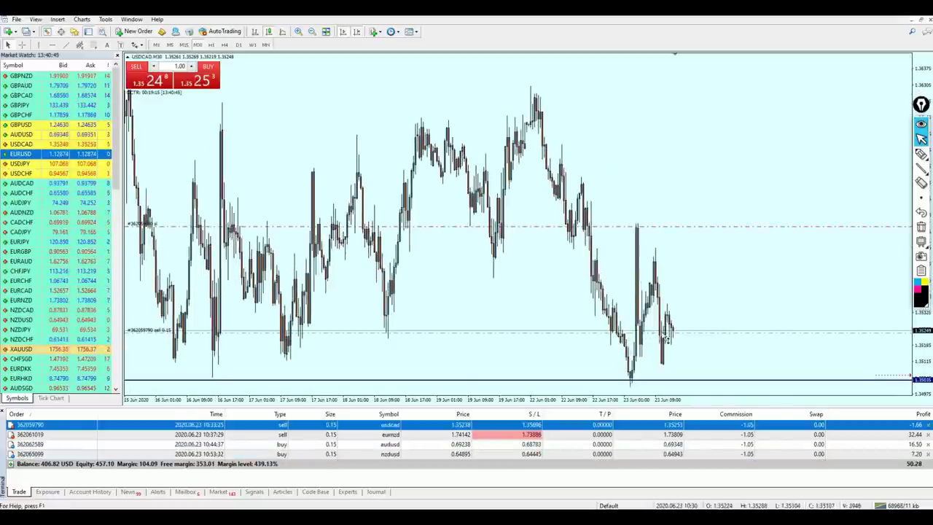
click(732, 436)
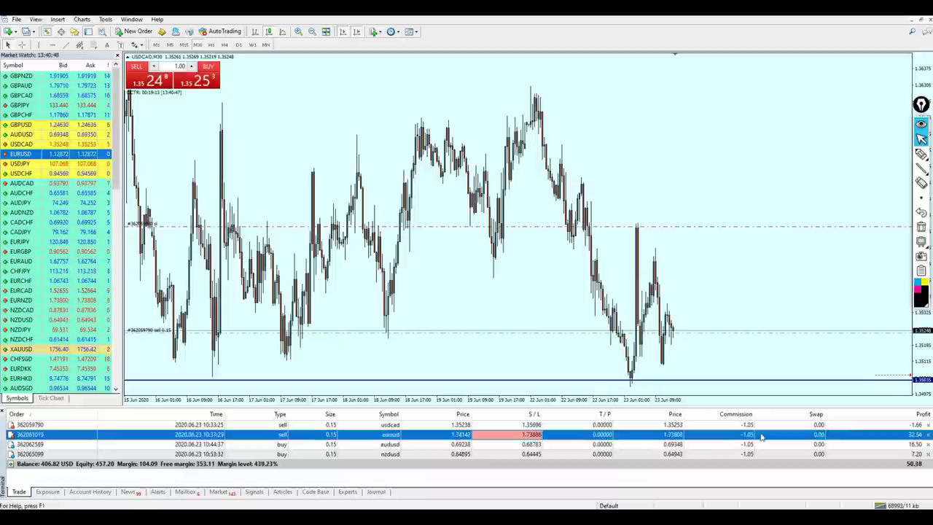
key(plus)
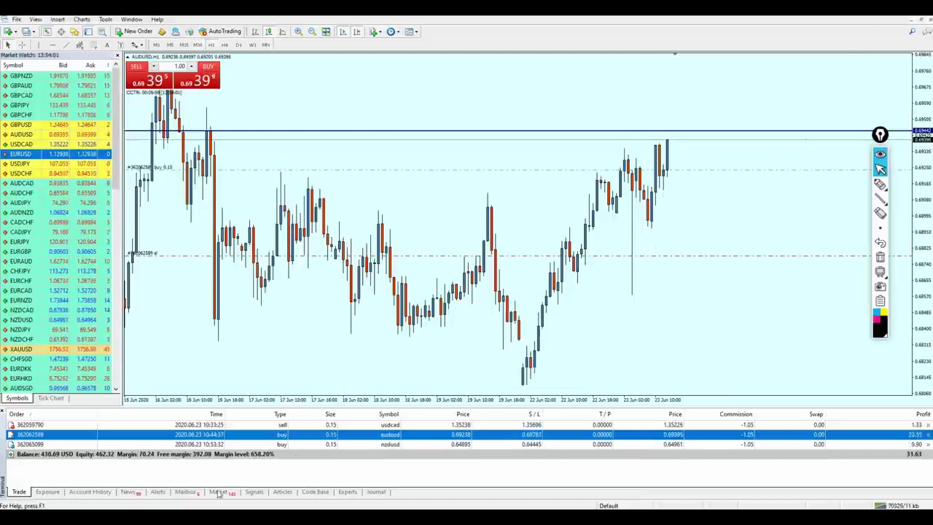
Check the AUD/USD buy signal in the XtremeFX Premium Signals channel in Telegram, and return to the AUDUSD H1 chart in MetaTrader.
key(alt+Tab)
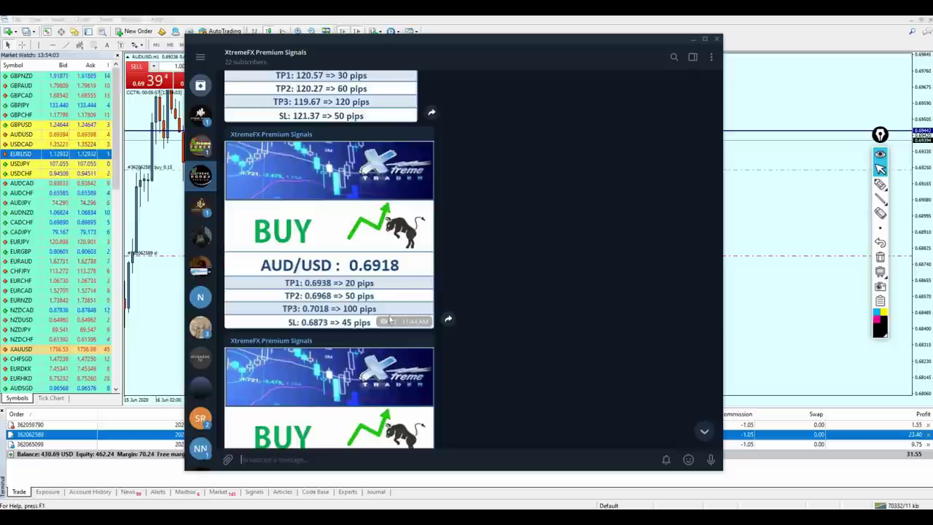
scroll(391, 329, down, 5)
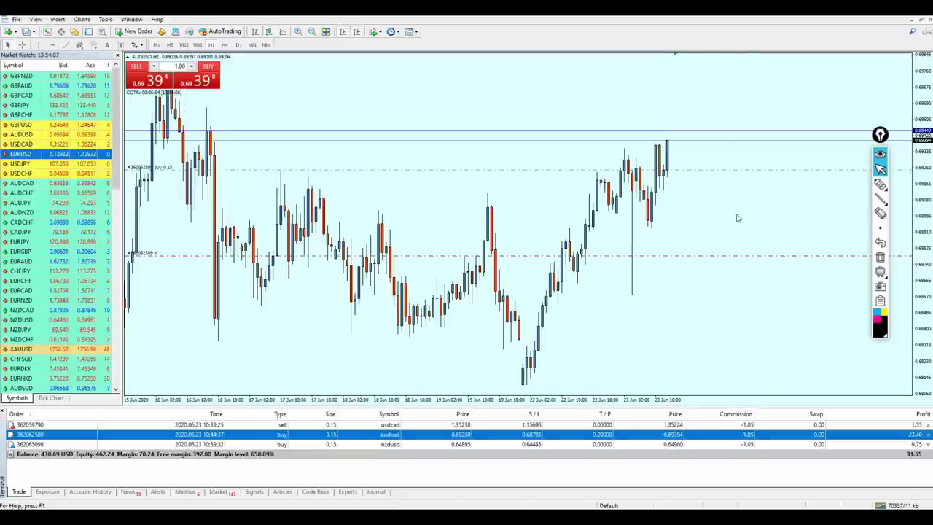
click(735, 215)
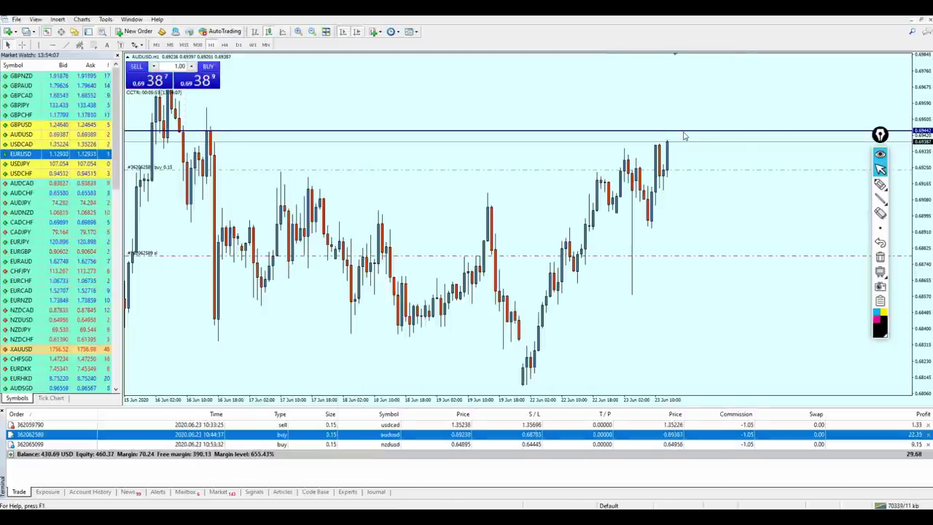
drag(882, 137, 897, 198)
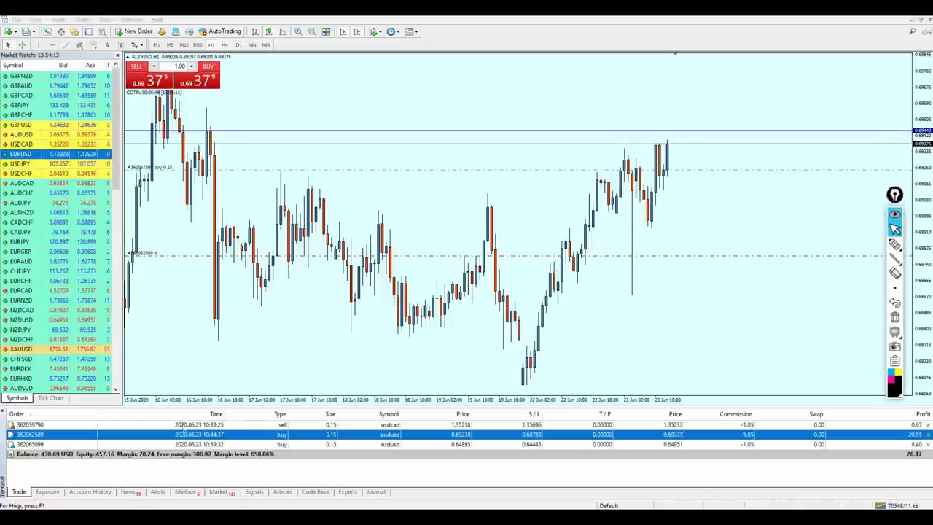
Look up the second target of the AUD/USD buy signal in the XtremeFX Premium Signals channel in Telegram, and return to MetaTrader.
key(alt+Tab)
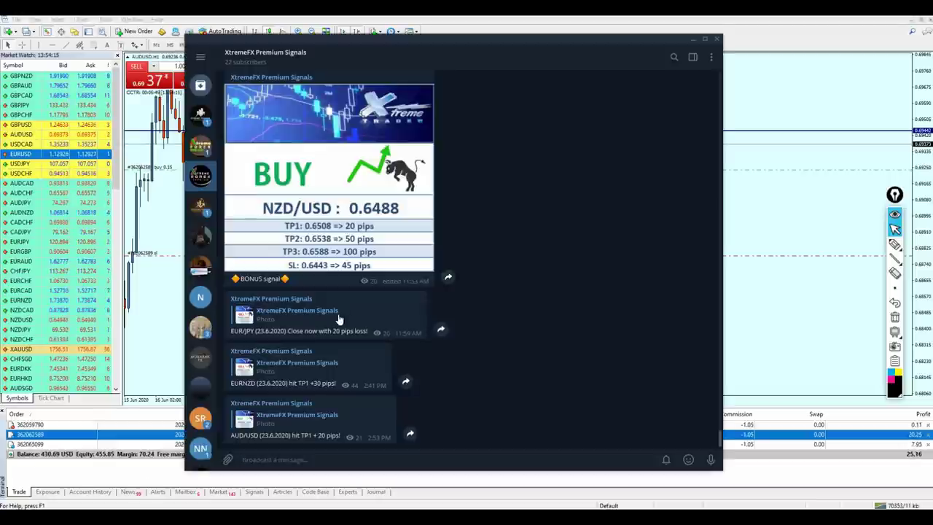
scroll(366, 329, up, 5)
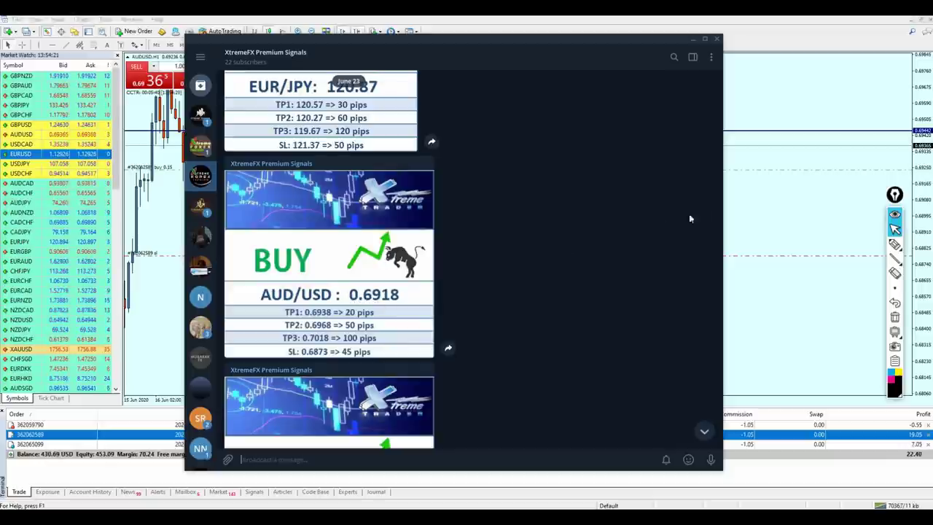
click(735, 176)
Measure pip distances near the entry on the AUDUSD chart and raise the position's stop loss to 0.69264.
middle_click(736, 175)
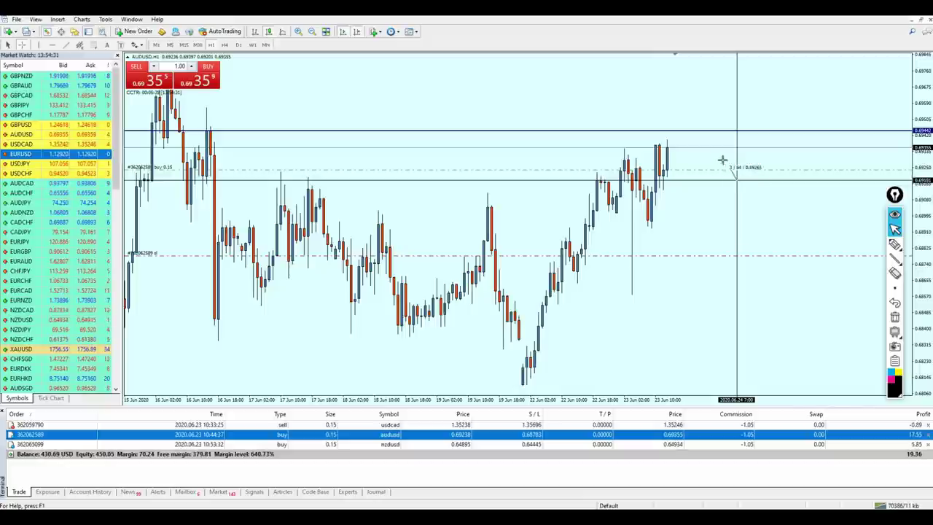
drag(722, 160, 676, 182)
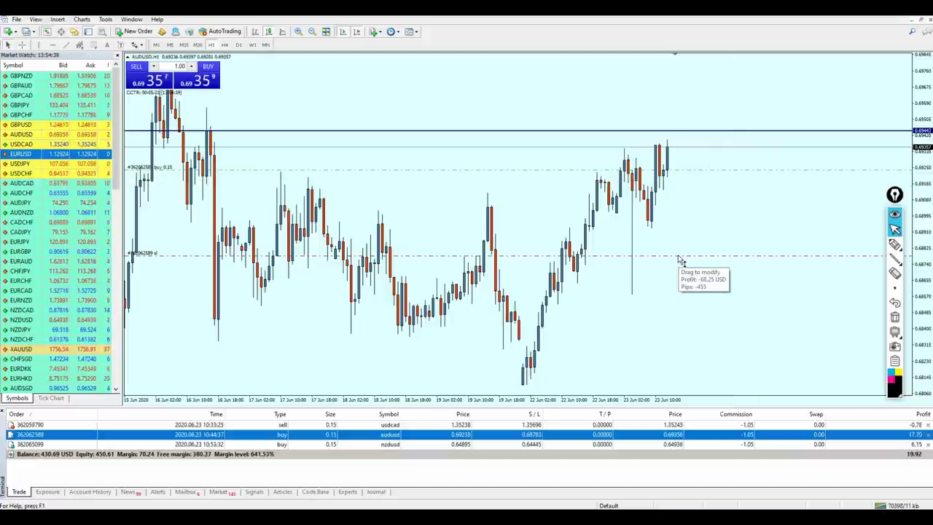
drag(676, 260, 677, 168)
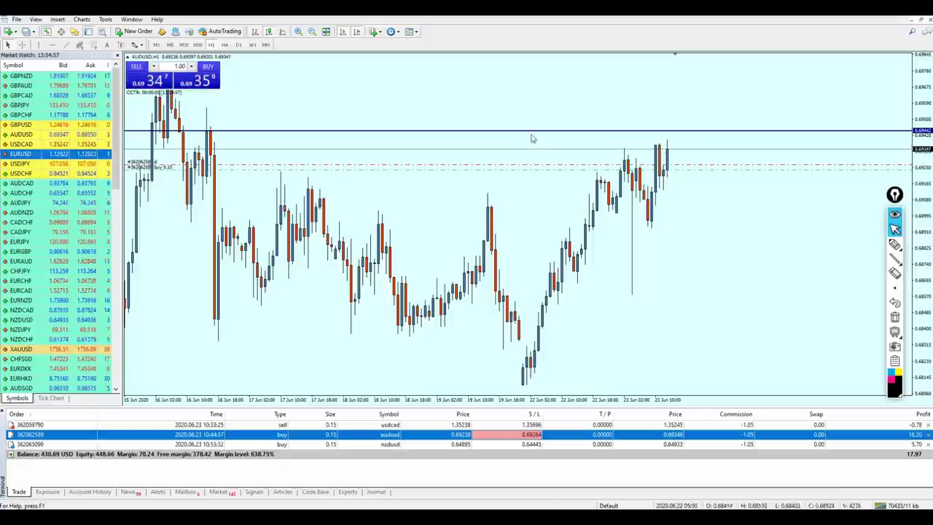
Move the AUDUSD chart's horizontal target line to 0.69562 and set the position's take profit to 0.69547, just below it.
drag(527, 133, 519, 109)
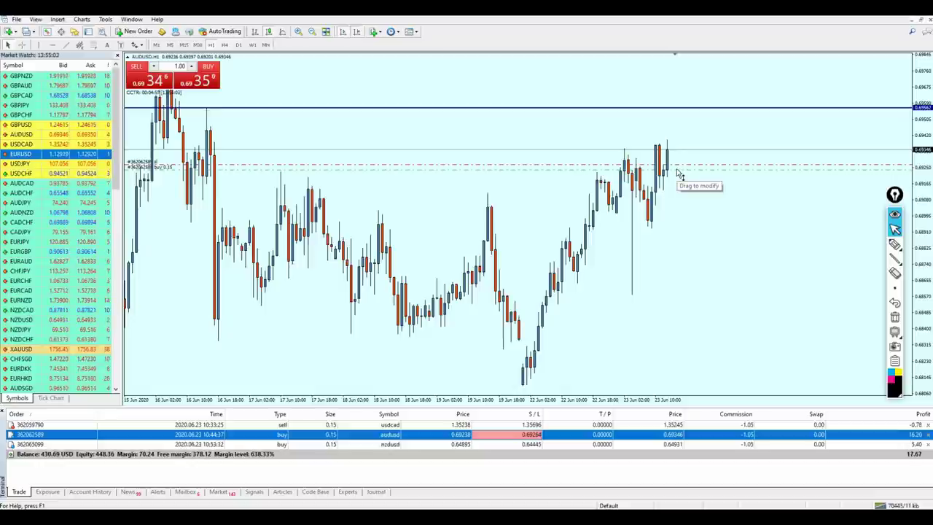
drag(678, 173, 690, 111)
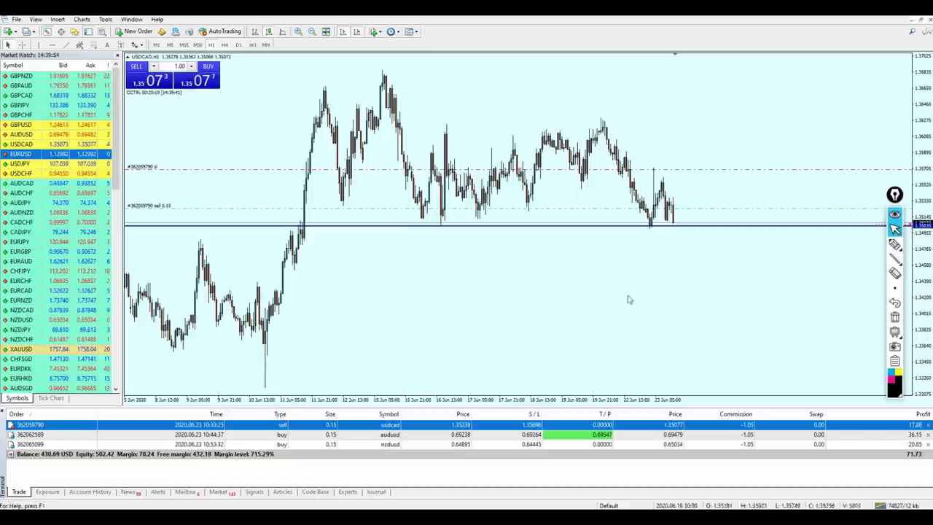
Show the AUDUSD chart and measure the distance from the buy entry to the current price.
click(784, 436)
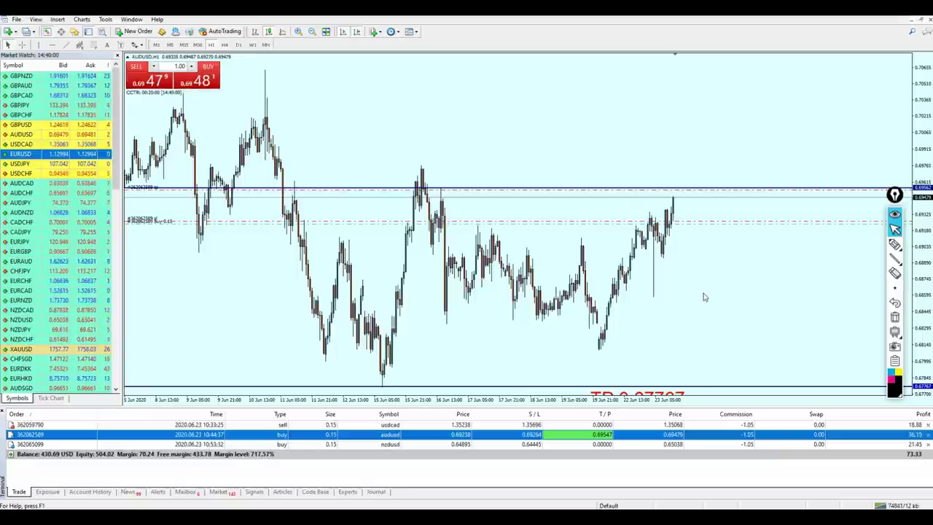
middle_click(684, 235)
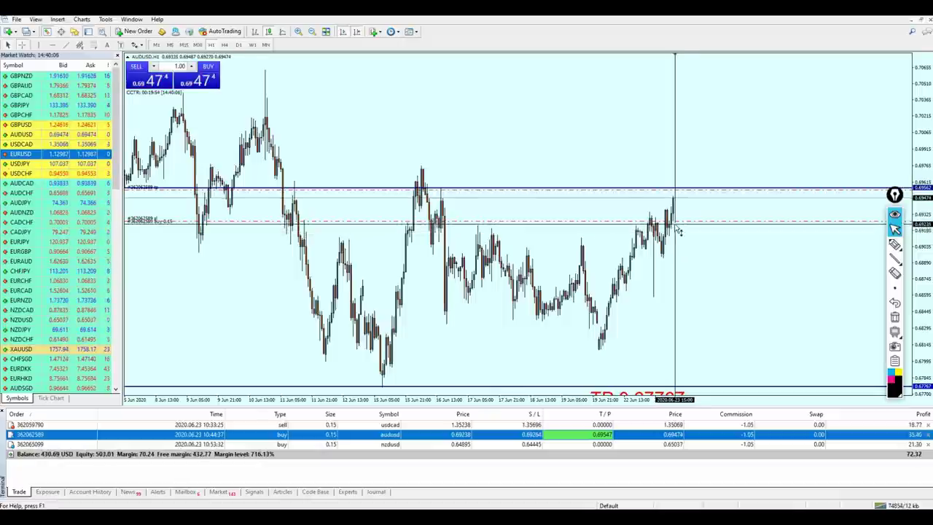
click(681, 251)
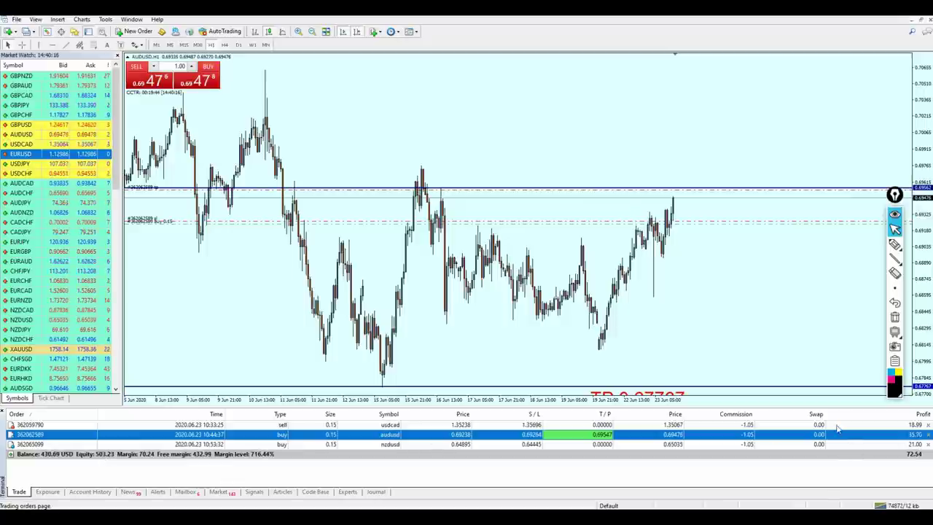
Measure the USDCAD sell position's distance from its entry to the current price on its chart, and close the position.
drag(838, 426, 707, 304)
middle_click(665, 259)
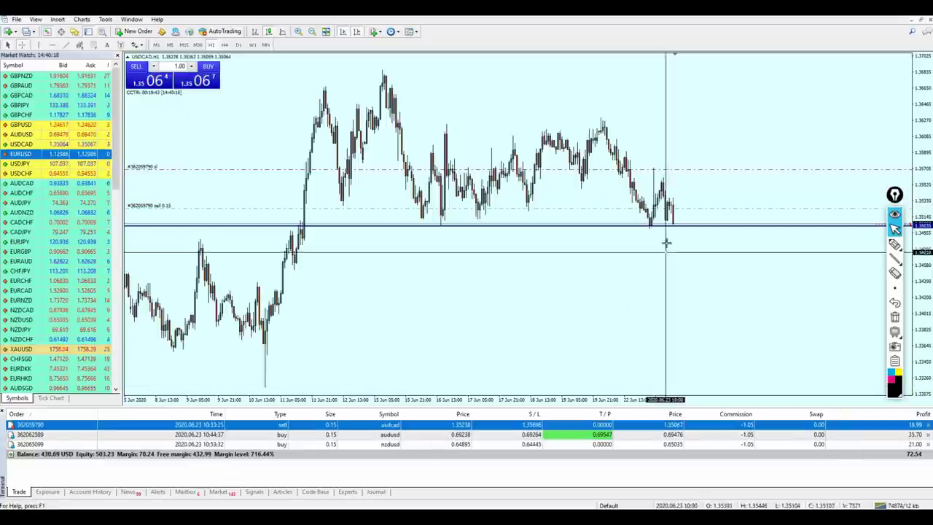
drag(675, 221, 675, 226)
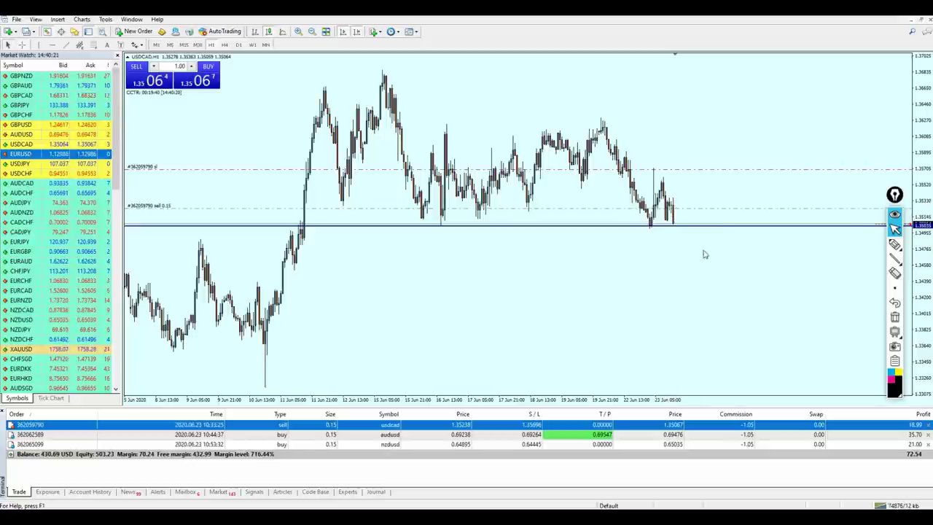
click(928, 425)
Measure the AUDUSD buy position's gain from entry to current price on its chart, and close the position.
drag(731, 427, 713, 345)
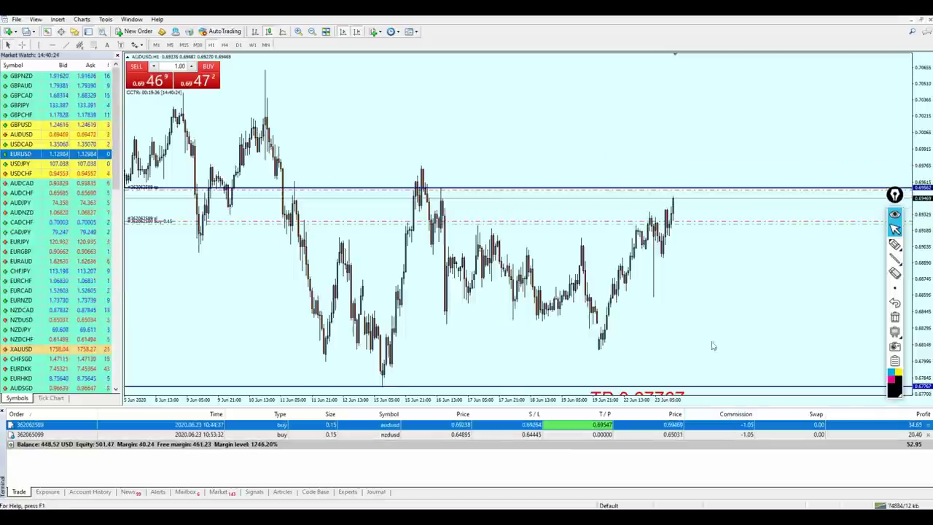
middle_click(676, 244)
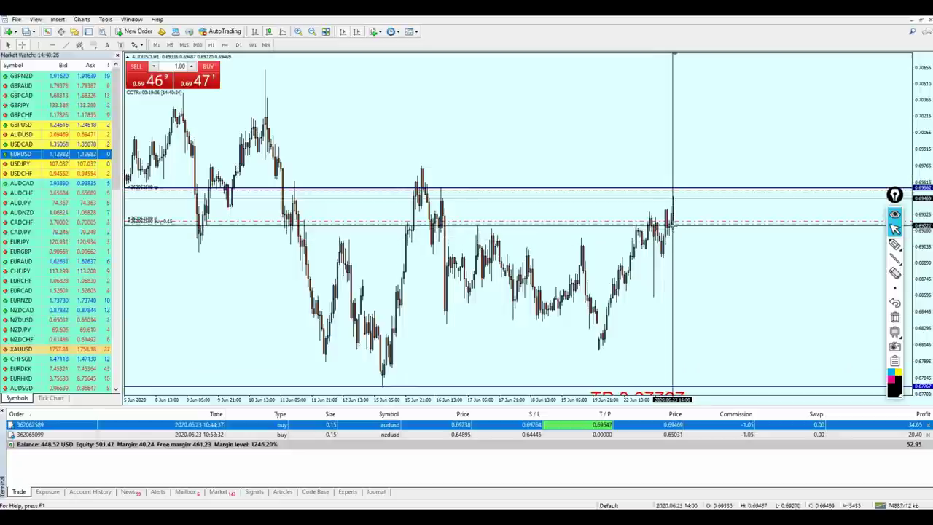
drag(685, 224, 678, 202)
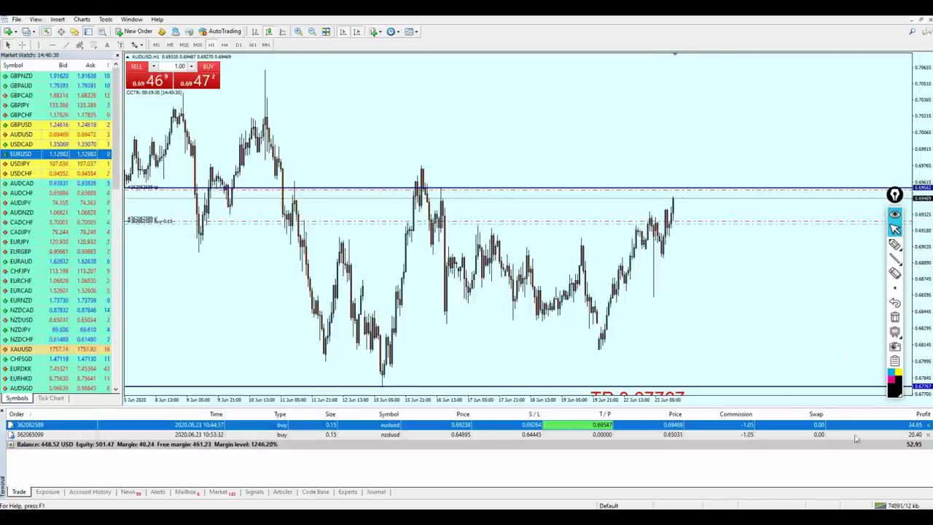
click(928, 425)
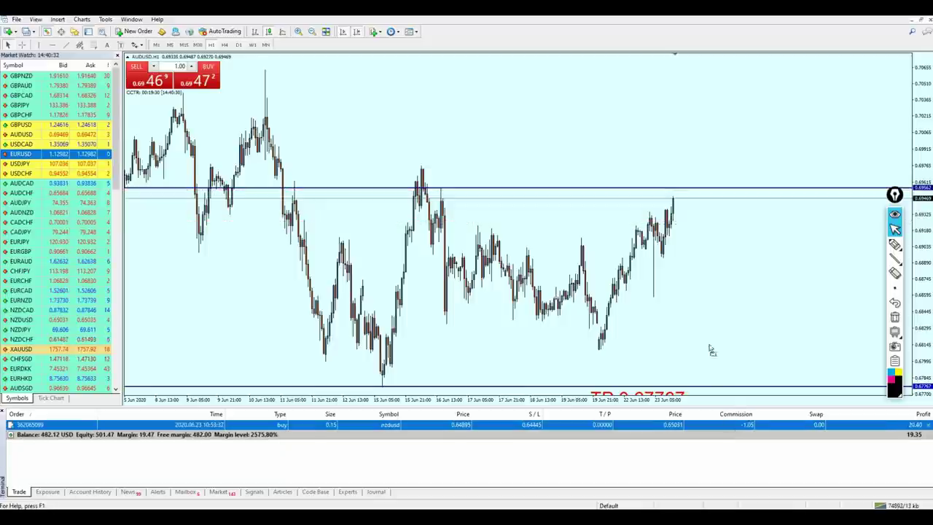
Close the NZDUSD buy position after measuring its distance from entry on the chart, and shrink the terminal area to enlarge the chart.
key(ctrl+Tab)
middle_click(675, 220)
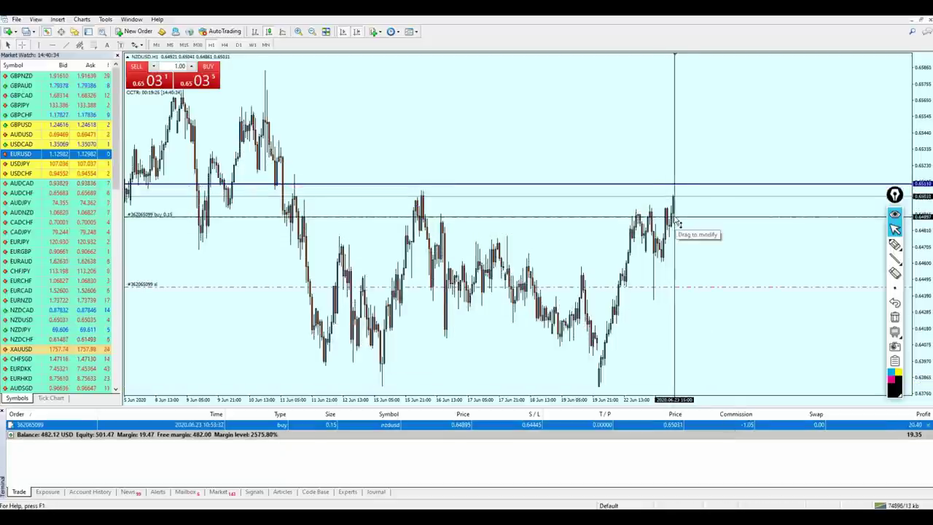
drag(675, 217, 674, 198)
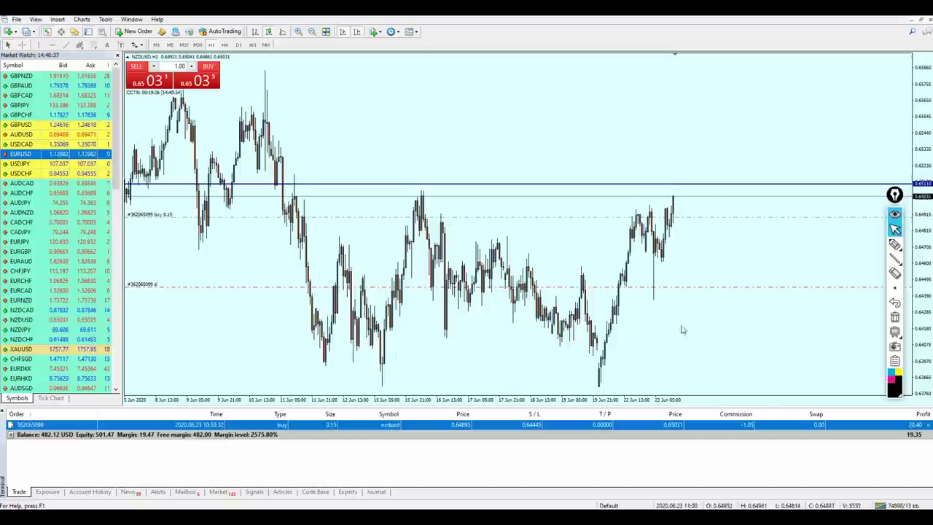
click(927, 425)
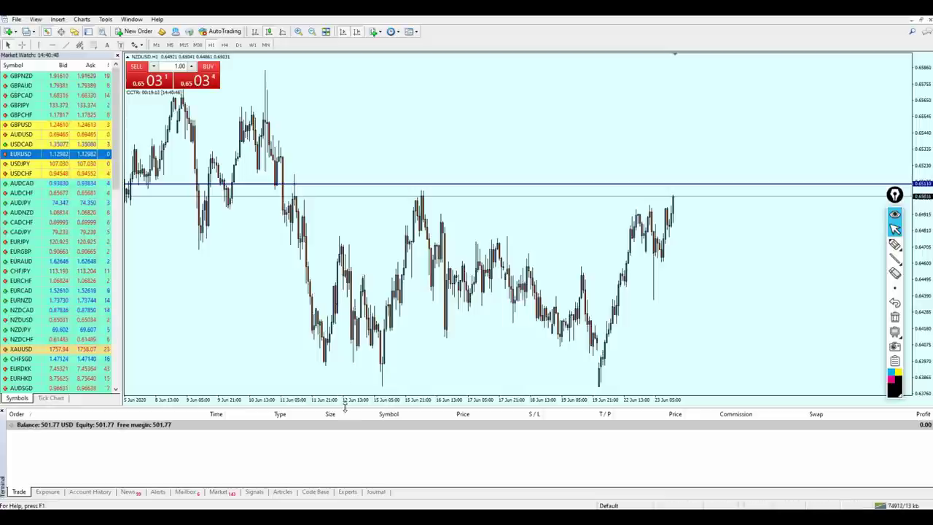
drag(347, 408, 356, 439)
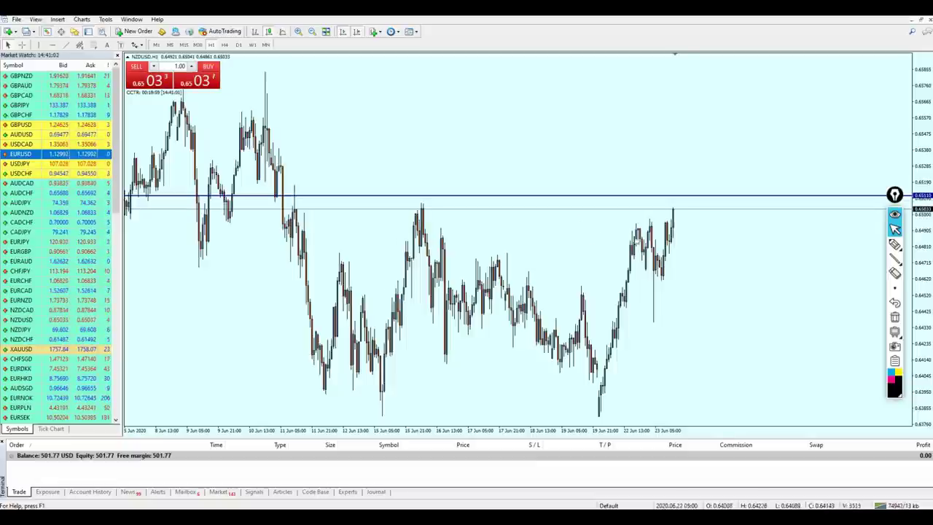
Mark short horizontal levels around the target line and the latest NZDUSD candles with the annotation pen, and clear the drawings.
click(895, 245)
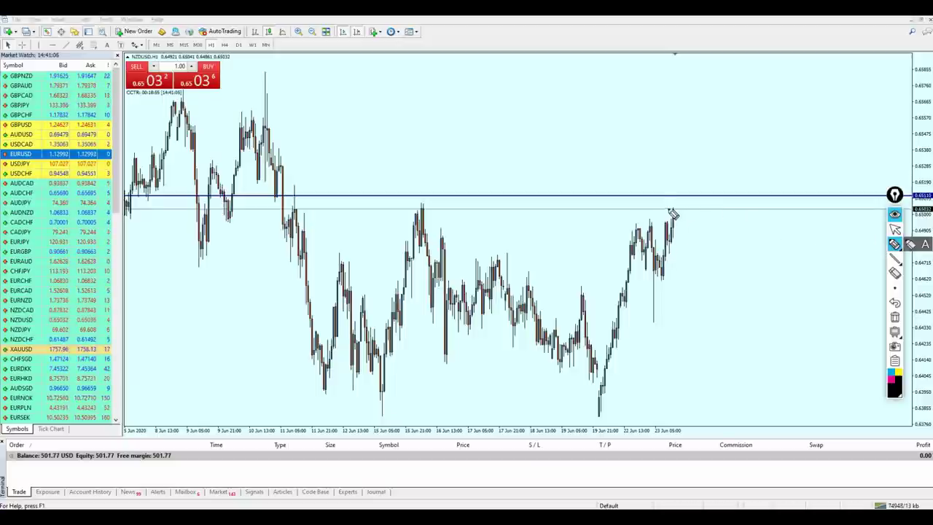
mouse_move(663, 194)
mouse_down()
mouse_move(685, 194)
mouse_move(680, 220)
mouse_up()
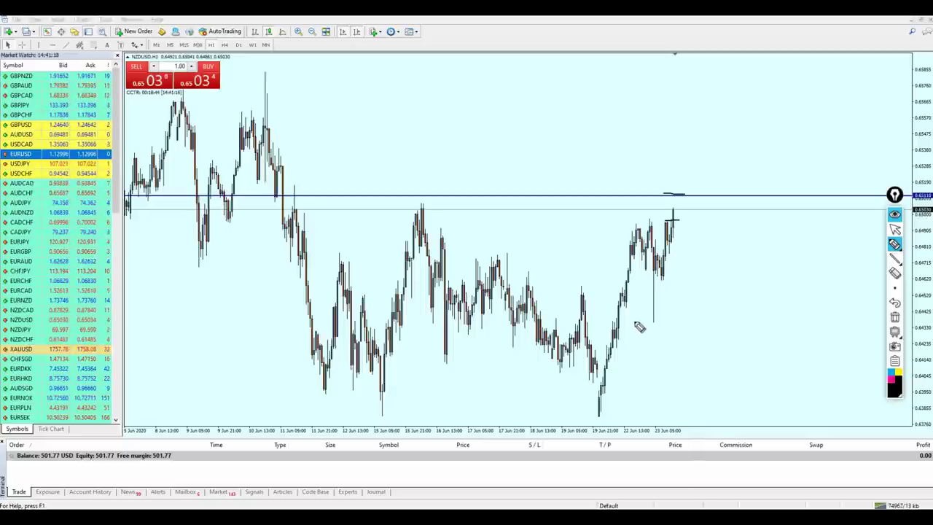
drag(635, 320, 666, 320)
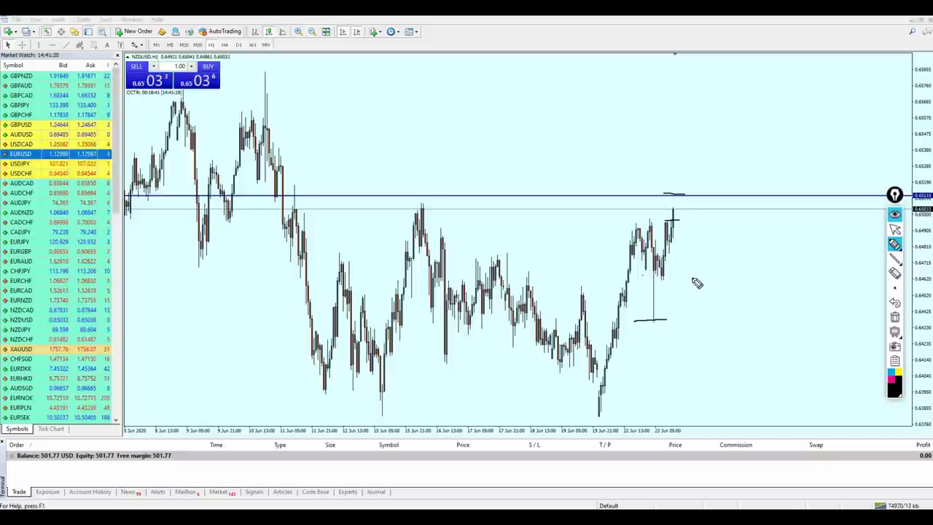
drag(646, 226, 713, 220)
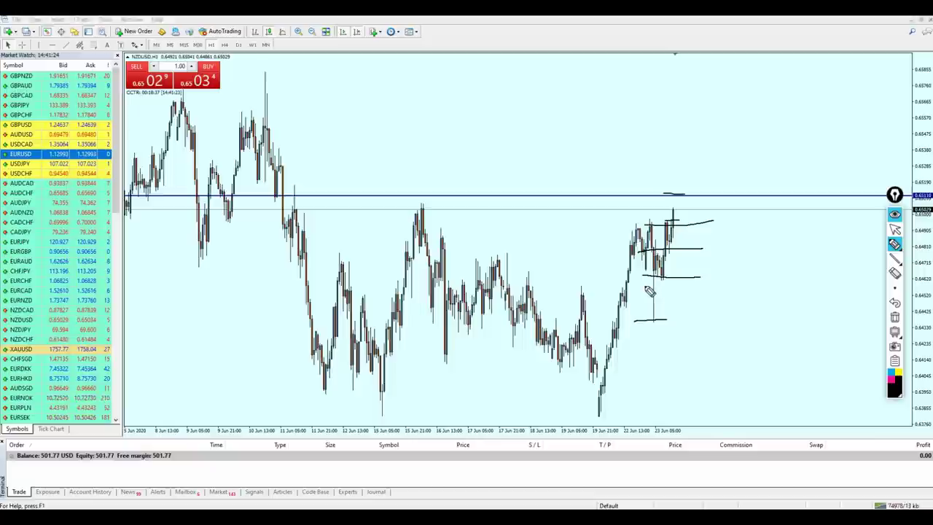
click(896, 230)
click(896, 317)
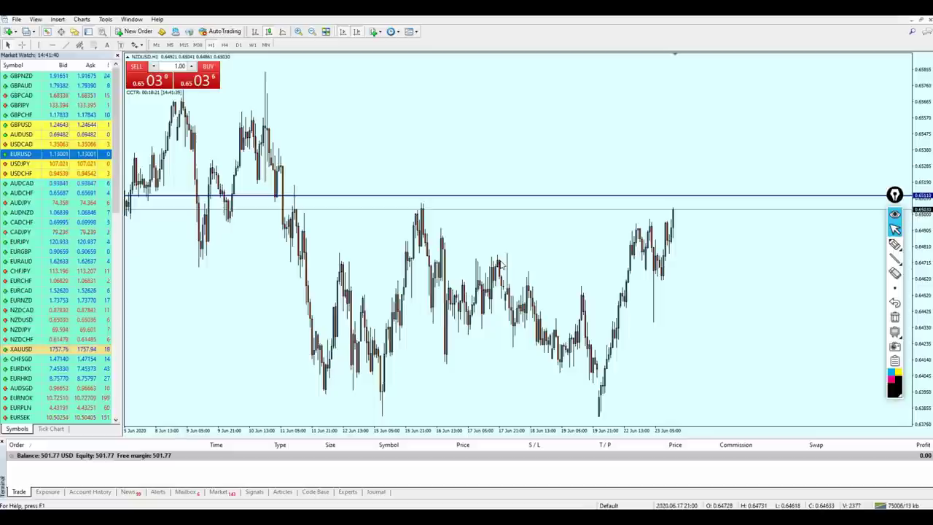
Handwrite "NO" above the target line on the NZDUSD chart with the annotation pen, and clear it.
click(896, 245)
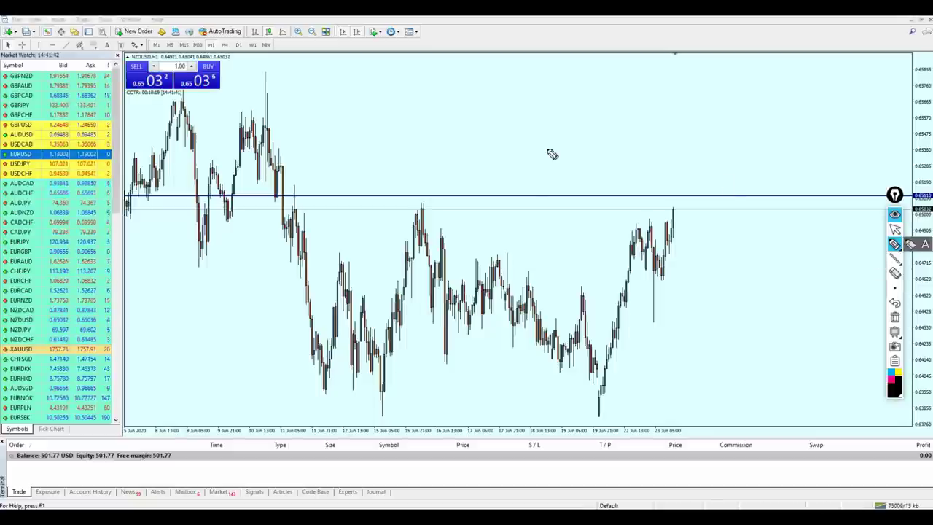
mouse_move(525, 182)
mouse_down()
mouse_move(594, 172)
mouse_move(611, 94)
mouse_move(683, 111)
mouse_move(657, 99)
mouse_up()
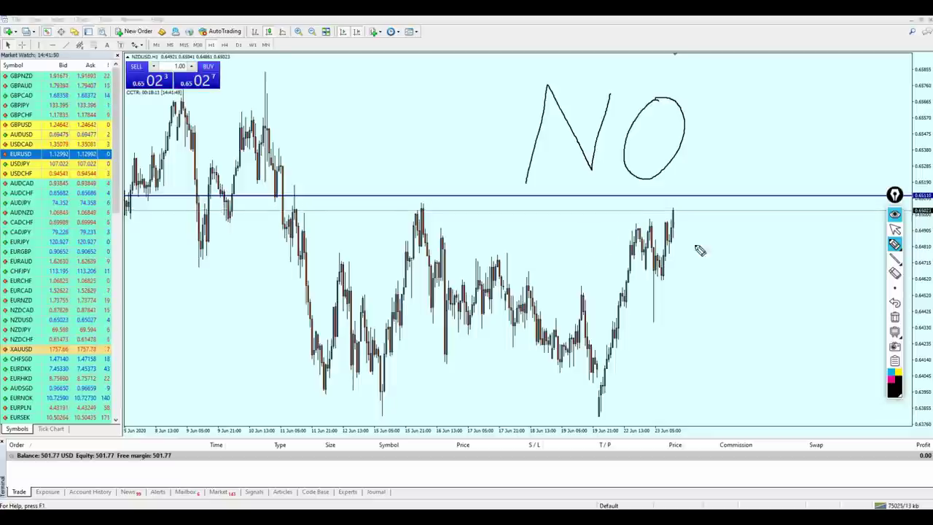
click(896, 229)
click(896, 318)
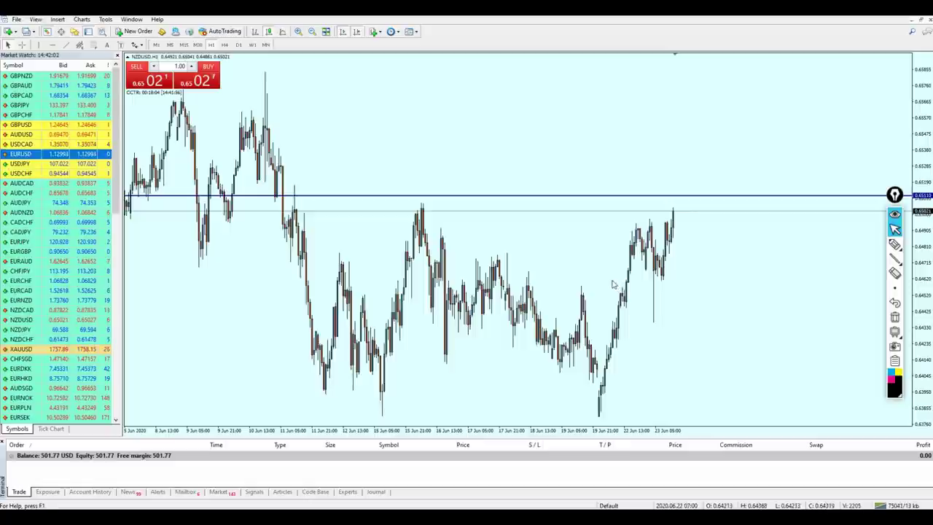
key(super)
key(super)
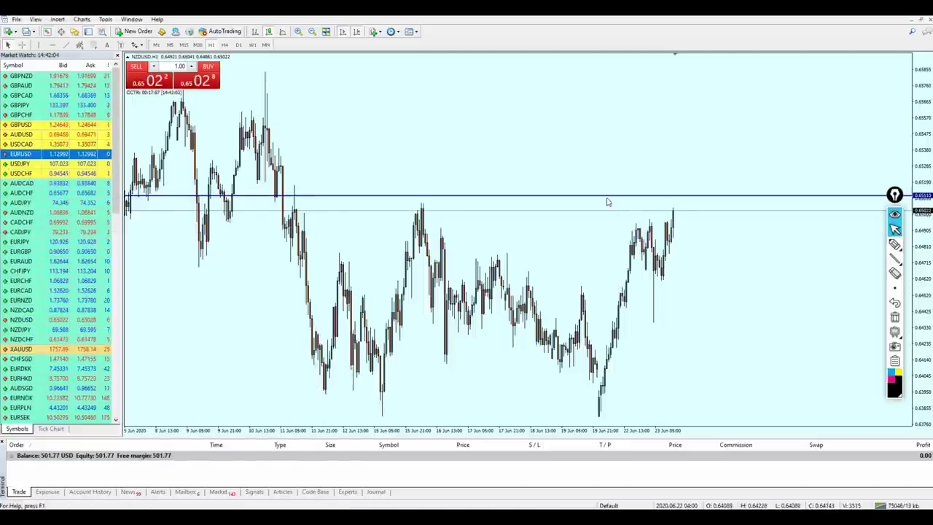